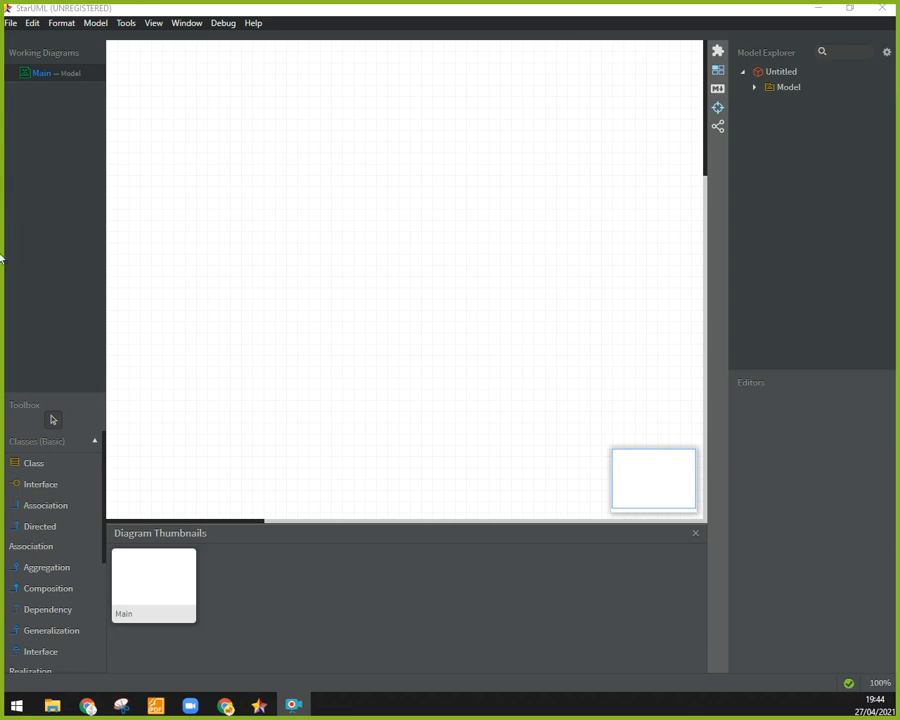
# Add a new use case diagram to the project and widen the toolbox sidebar so the element names fit
pyautogui.click(130, 24)
pyautogui.moveTo(104, 24)
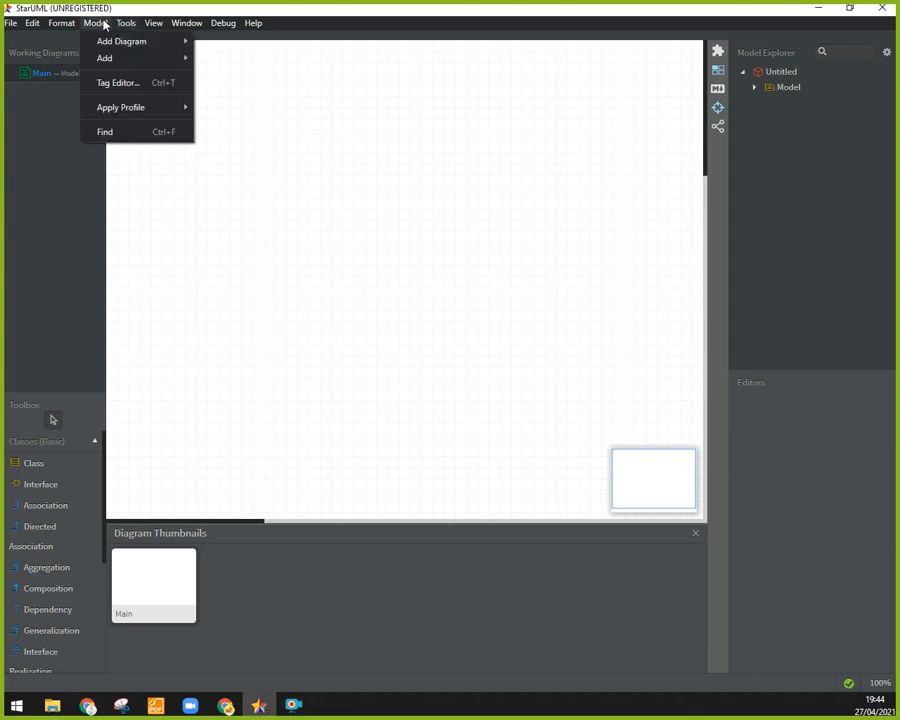
pyautogui.moveTo(157, 47)
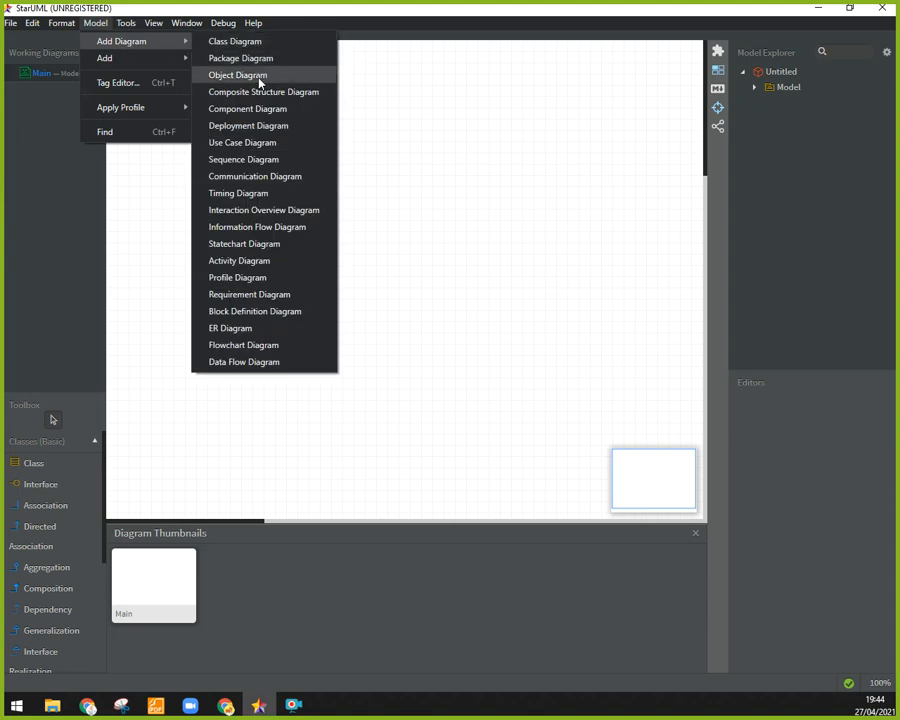
pyautogui.click(257, 146)
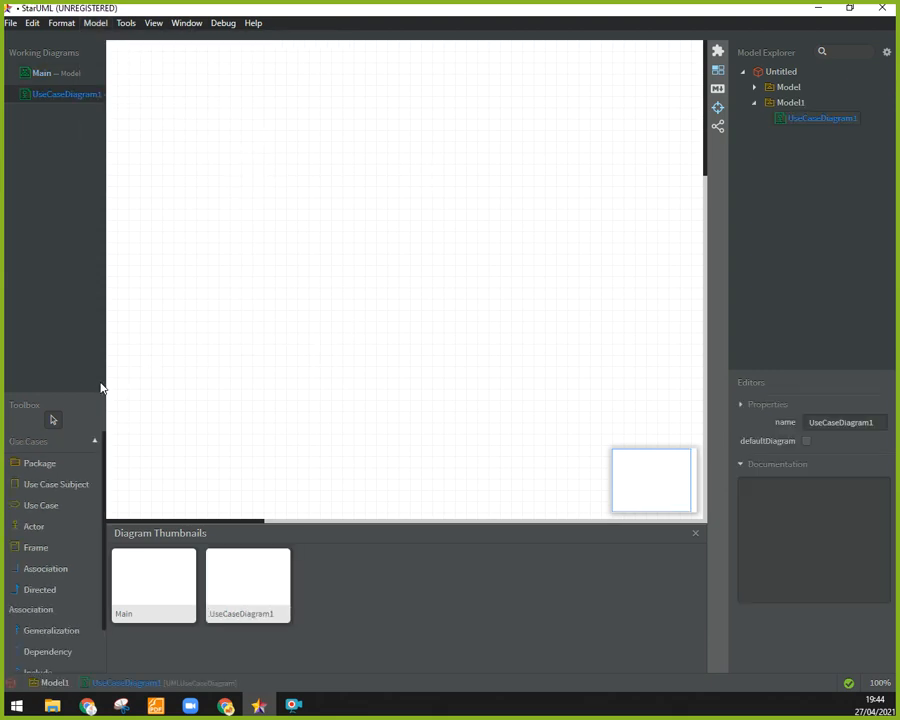
pyautogui.moveTo(109, 380); pyautogui.dragTo(160, 380)
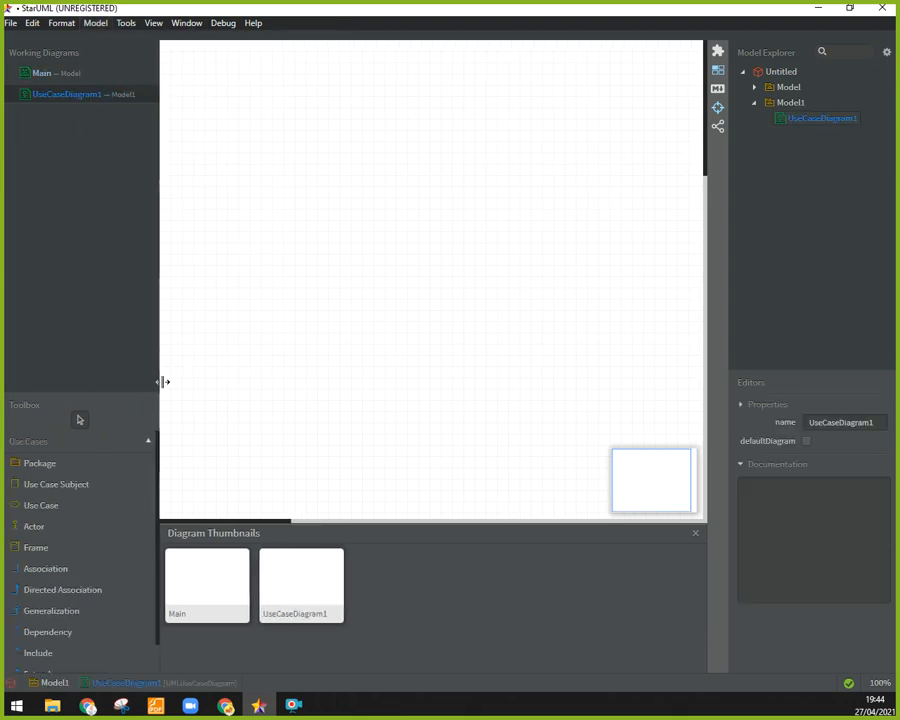
# Place an actor named Usuario in the upper-left area of the use case diagram
pyautogui.click(34, 527)
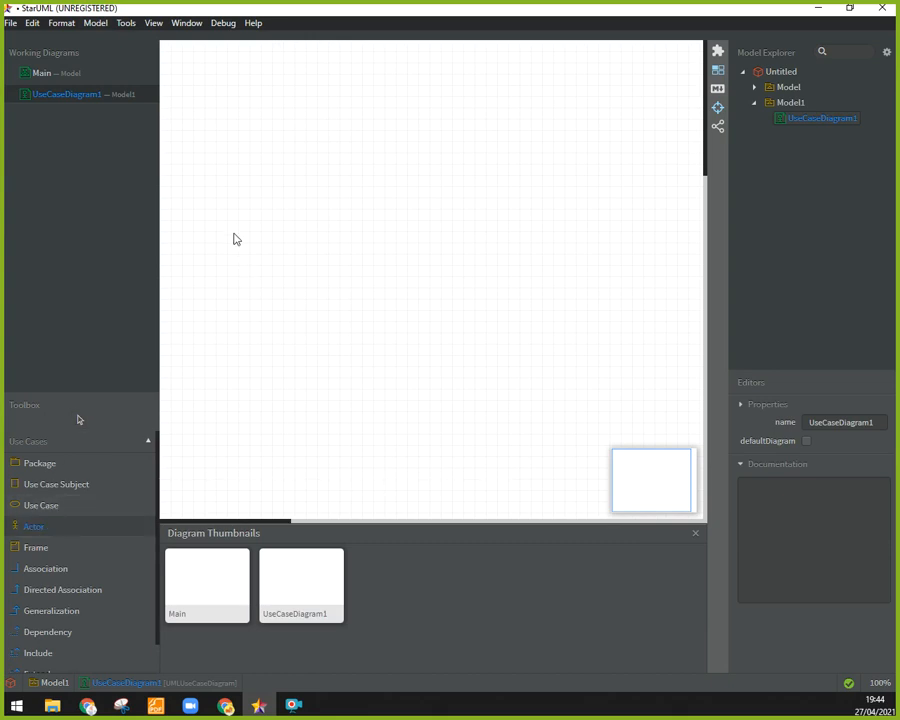
pyautogui.click(236, 172)
pyautogui.write('Usuario')
pyautogui.press('Return')
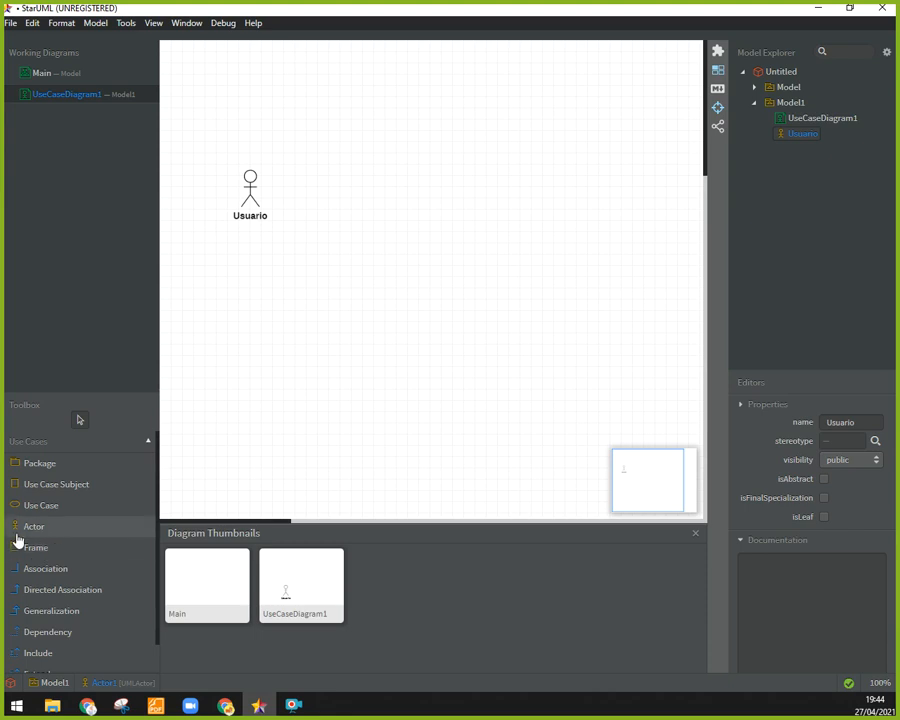
# Add a use case named Manter Cliente beside the Usuario actor and adjust its position to sit level with it
pyautogui.click(40, 505)
pyautogui.click(376, 181)
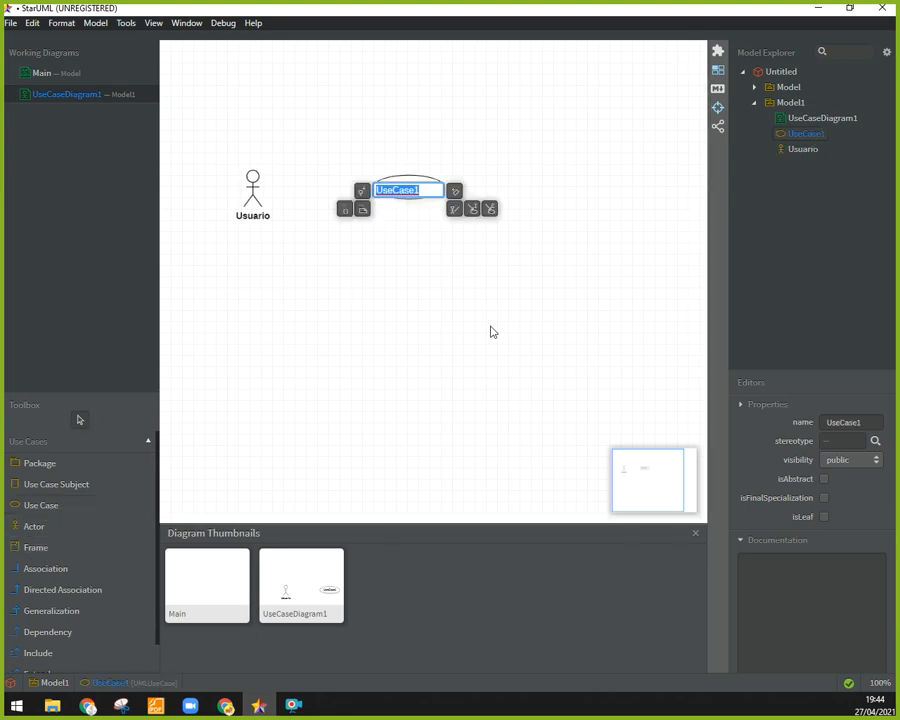
pyautogui.write('Manter Cliente')
pyautogui.press('Return')
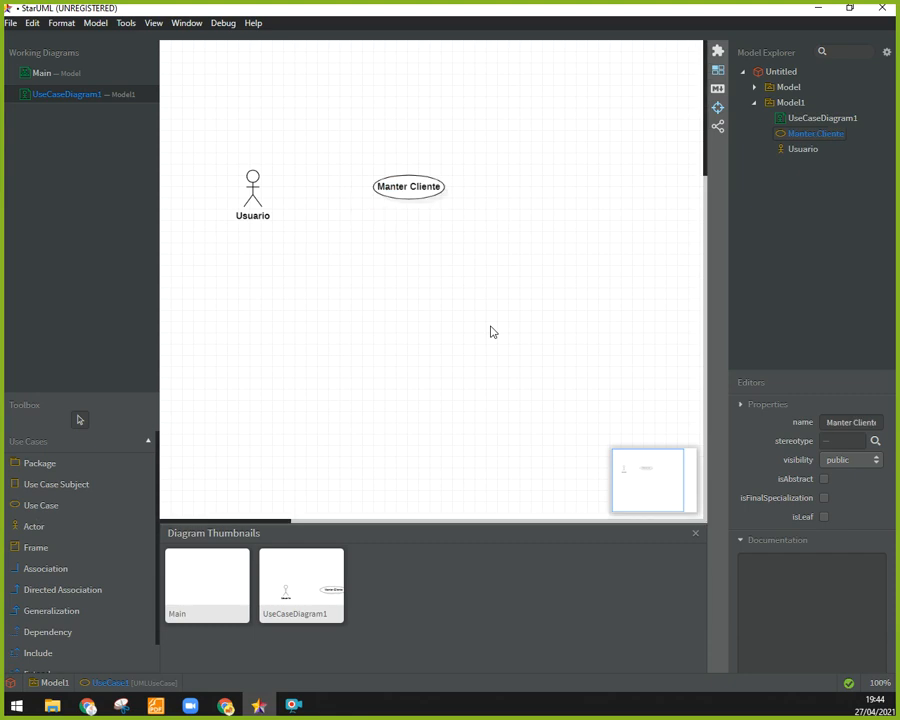
pyautogui.click(398, 203)
pyautogui.moveTo(422, 204); pyautogui.dragTo(406, 198)
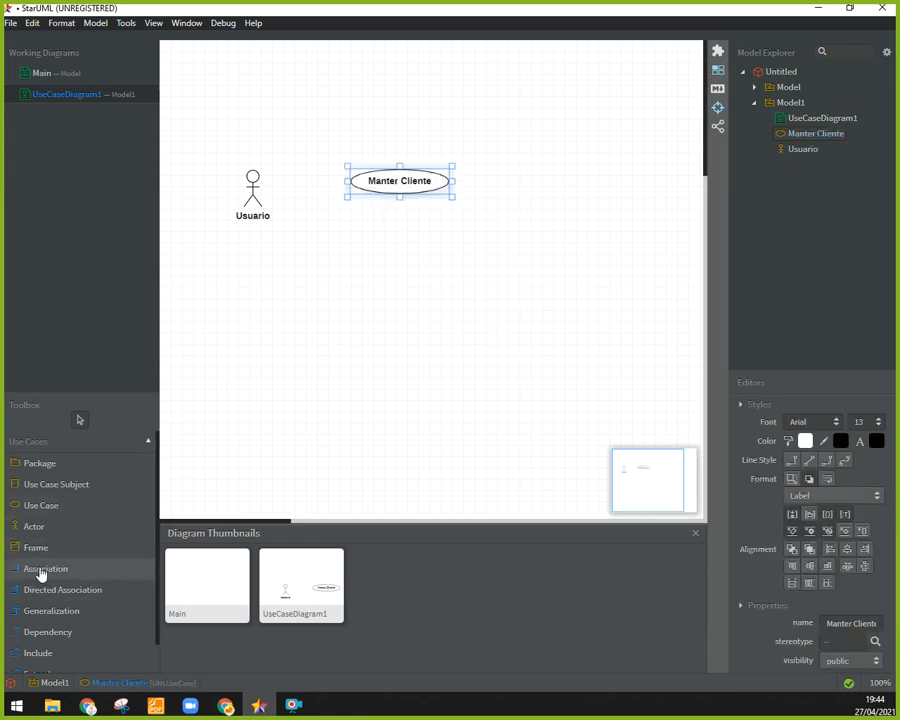
# Connect the Usuario actor to the Manter Cliente use case with an unnamed association
pyautogui.click(42, 568)
pyautogui.moveTo(251, 192); pyautogui.dragTo(374, 192)
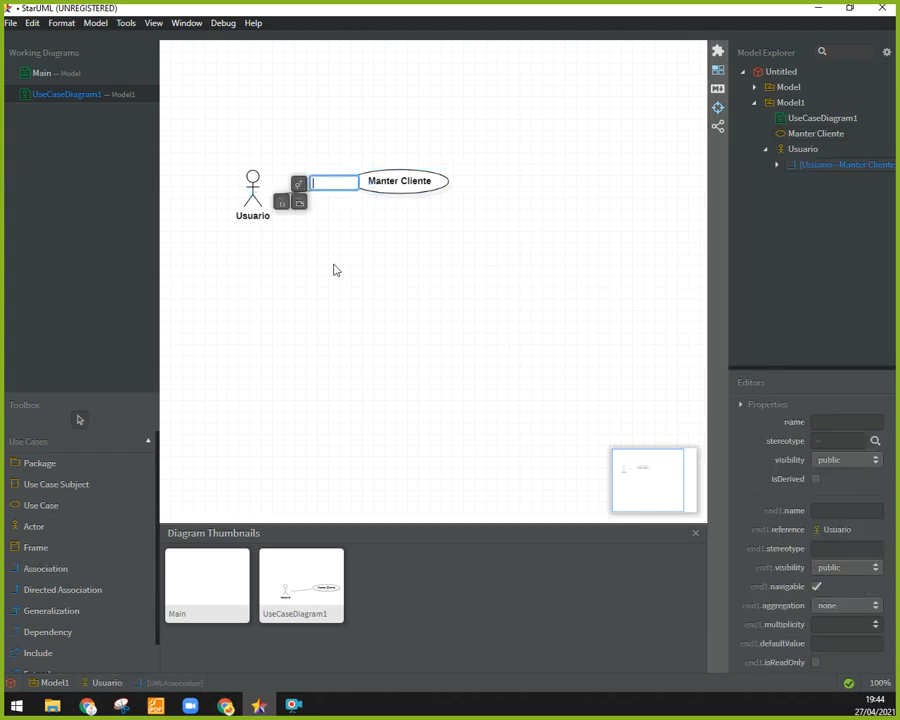
pyautogui.click(294, 277)
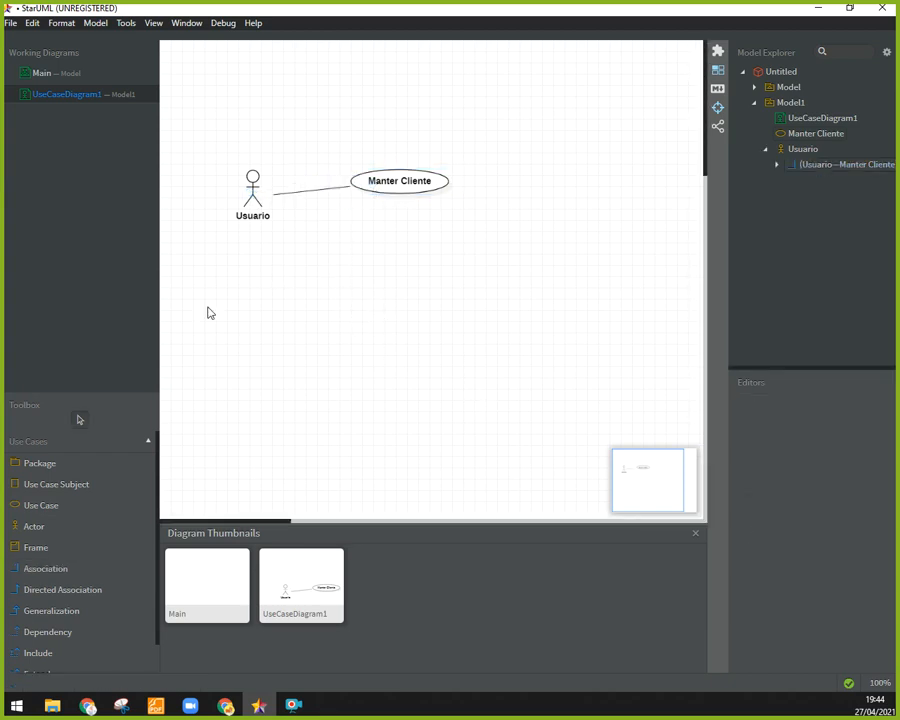
# Draw a large use case subject below the existing elements and name it Caso de Uso Cadastro
pyautogui.click(38, 486)
pyautogui.moveTo(244, 282); pyautogui.dragTo(524, 447)
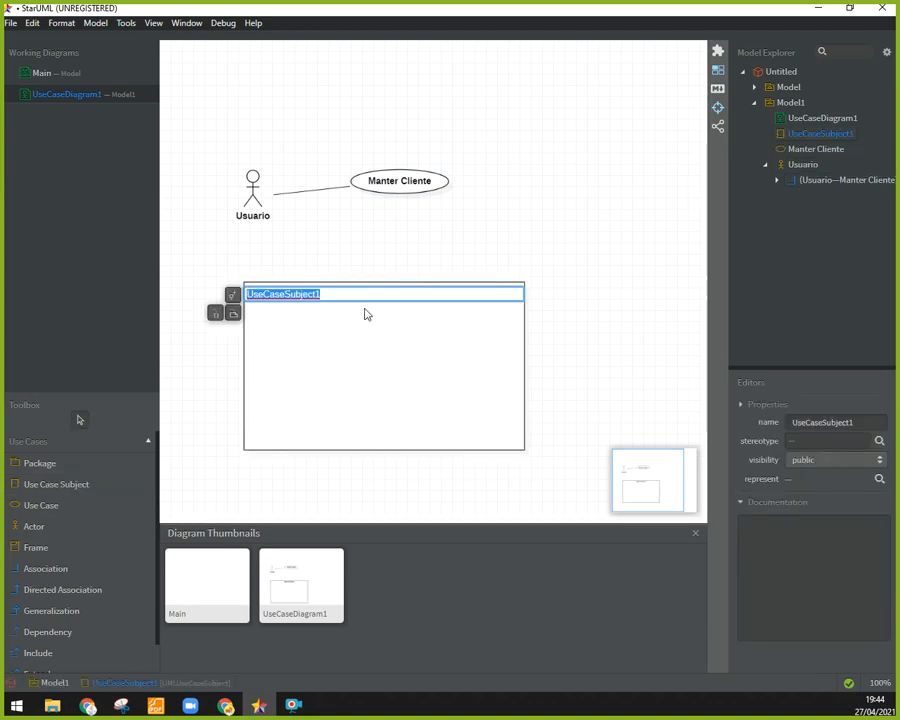
pyautogui.write('Caso de Us')
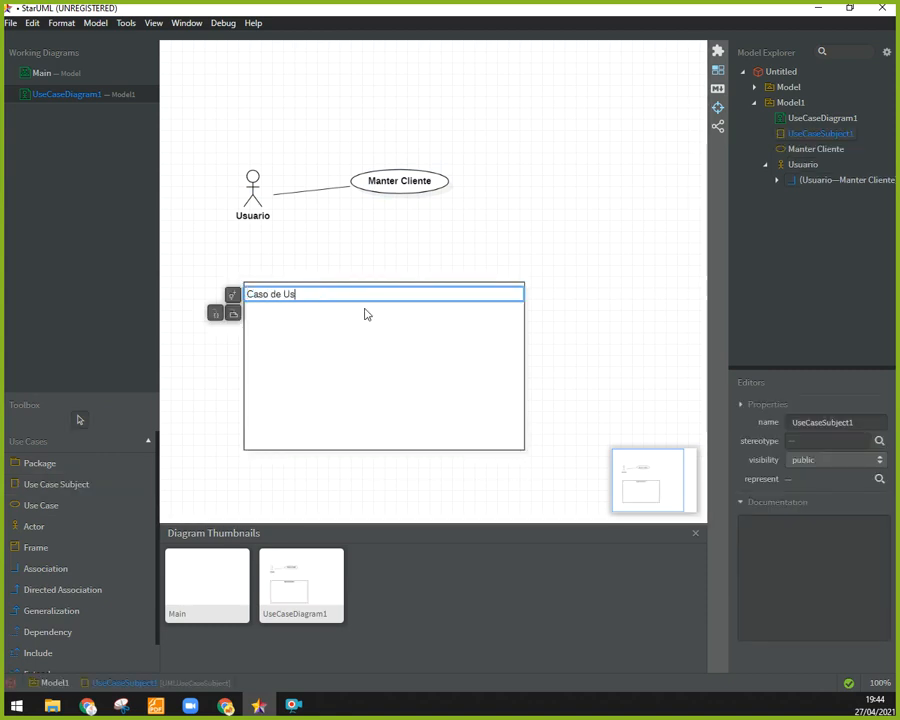
pyautogui.write('o Cadastro')
pyautogui.press('Return')
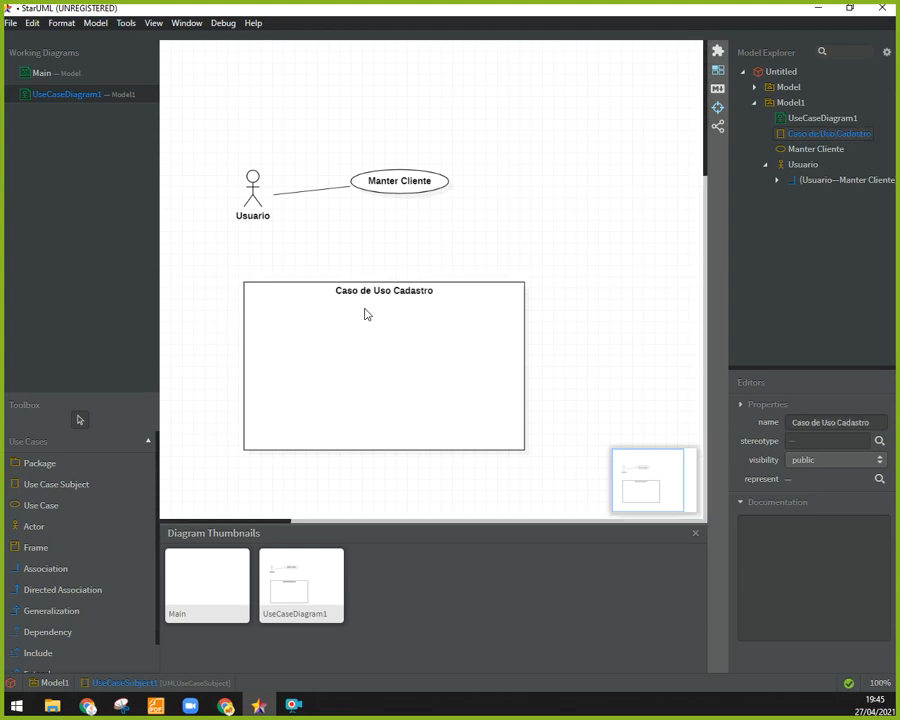
# Move the Caso de Uso Cadastro subject up beside the actor and place the Manter Cliente use case inside it
pyautogui.click(252, 188)
pyautogui.moveTo(395, 198); pyautogui.dragTo(388, 362)
pyautogui.moveTo(460, 296); pyautogui.dragTo(524, 148)
pyautogui.moveTo(390, 366); pyautogui.dragTo(432, 210)
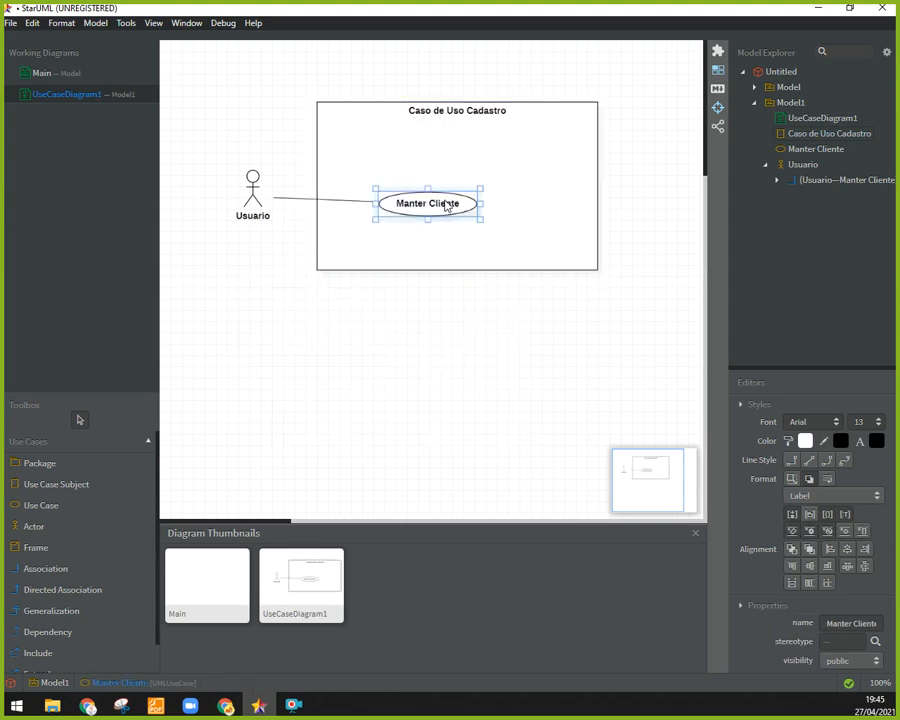
pyautogui.click(326, 346)
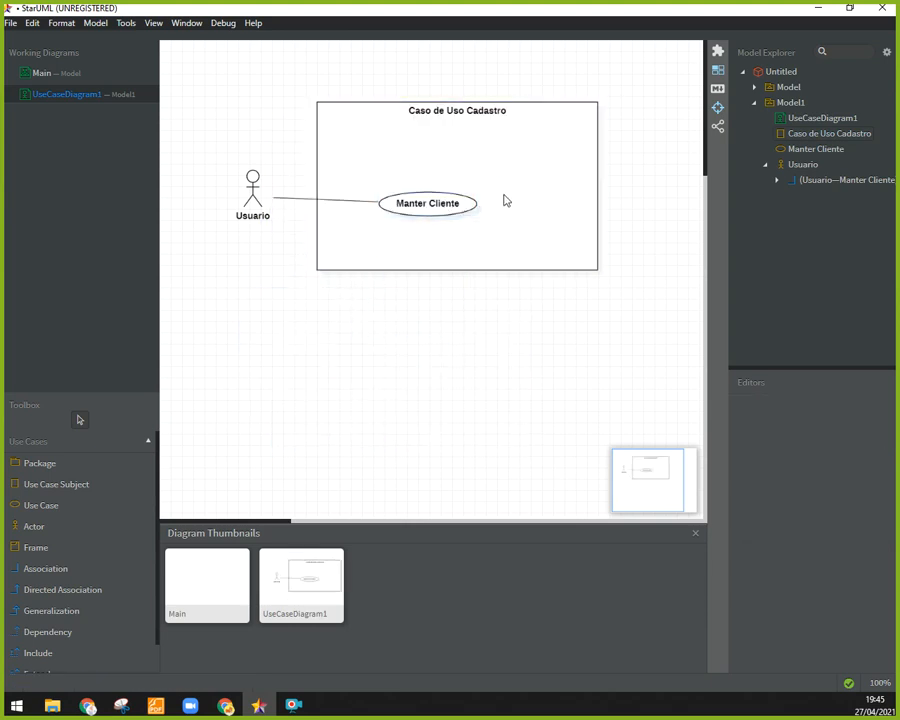
# Shift the actor and subject further left, enlarge the subject, and position Manter Cliente centrally under the subject's title
pyautogui.click(450, 196)
pyautogui.moveTo(450, 196); pyautogui.dragTo(490, 134)
pyautogui.moveTo(232, 198); pyautogui.dragTo(177, 194)
pyautogui.moveTo(402, 220); pyautogui.dragTo(343, 206)
pyautogui.moveTo(520, 255); pyautogui.dragTo(685, 318)
pyautogui.moveTo(480, 148); pyautogui.dragTo(446, 153)
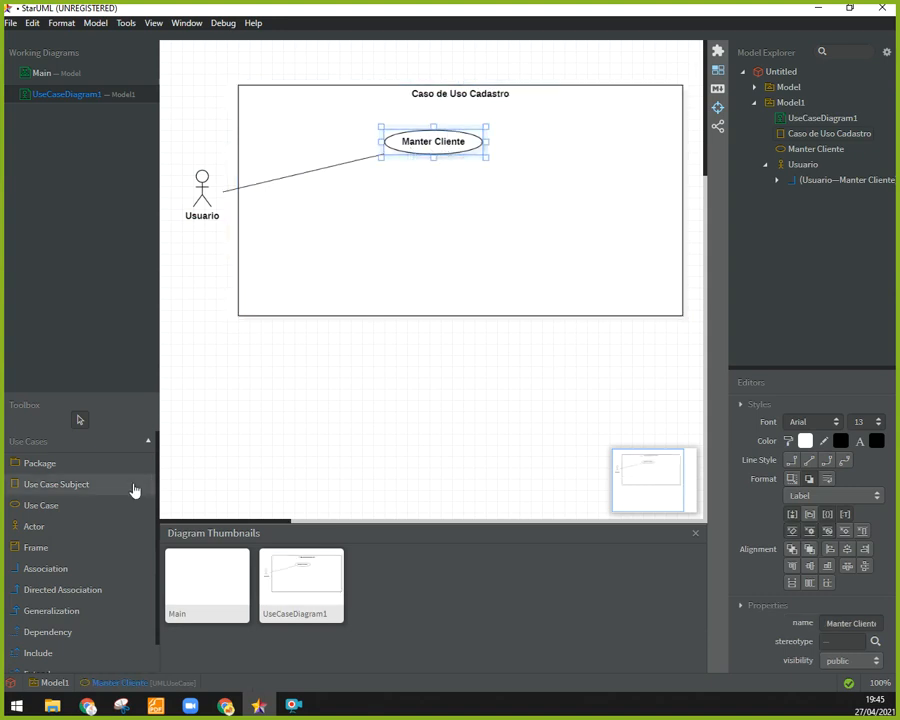
# Add a use case named Cadastrar Cliente in the lower-left part of the subject
pyautogui.click(42, 506)
pyautogui.click(285, 257)
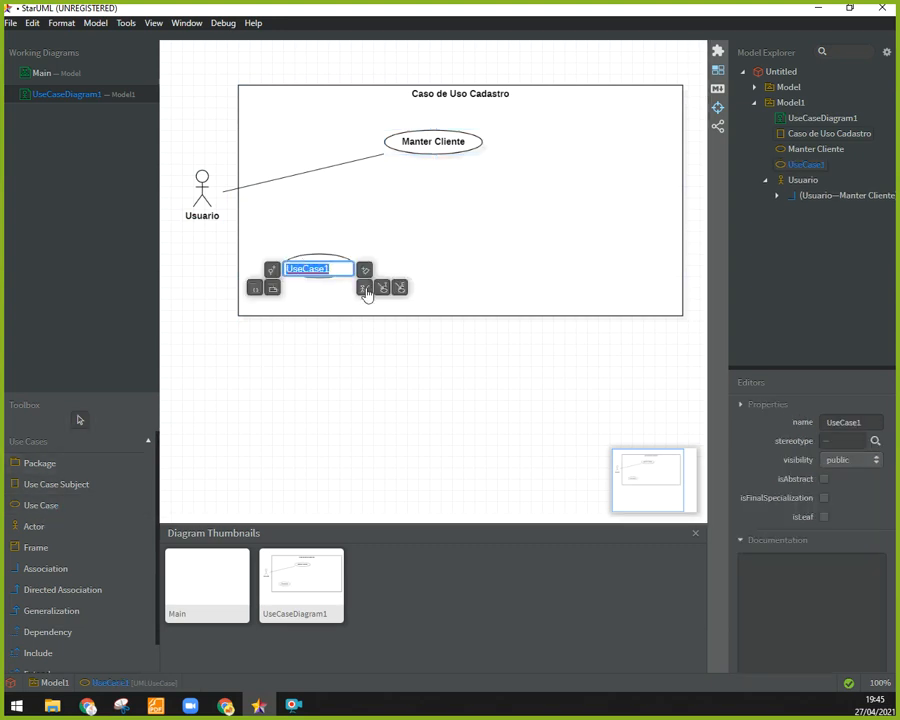
pyautogui.write('Cadastrar Cliente')
pyautogui.press('Return')
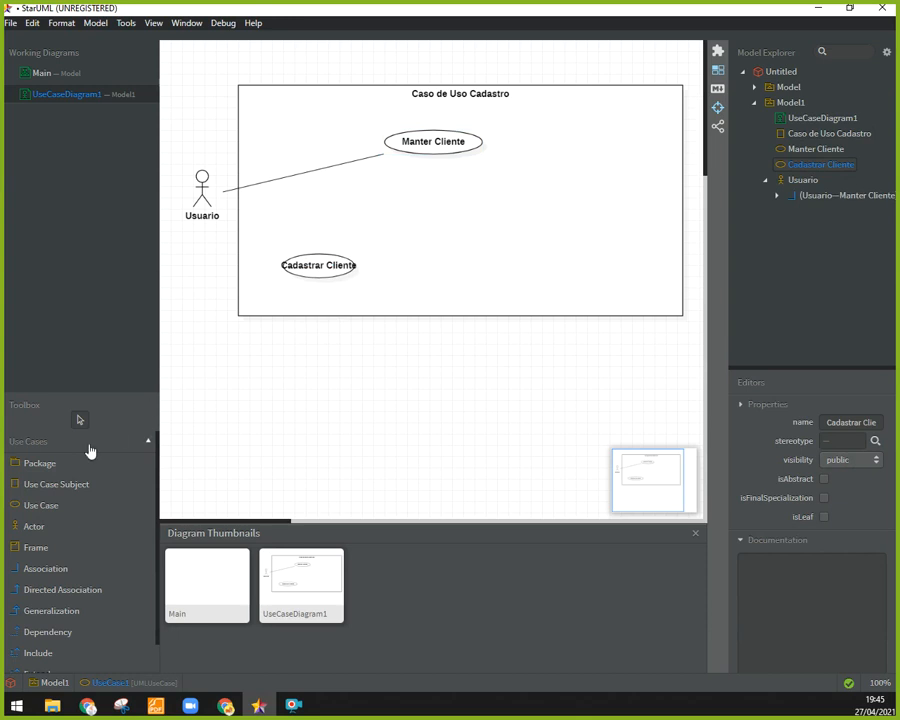
# Add a use case named Alterar Cliente to the right of Cadastrar Cliente inside the subject
pyautogui.click(40, 507)
pyautogui.click(431, 274)
pyautogui.write('Alterar Cliente')
pyautogui.press('Return')
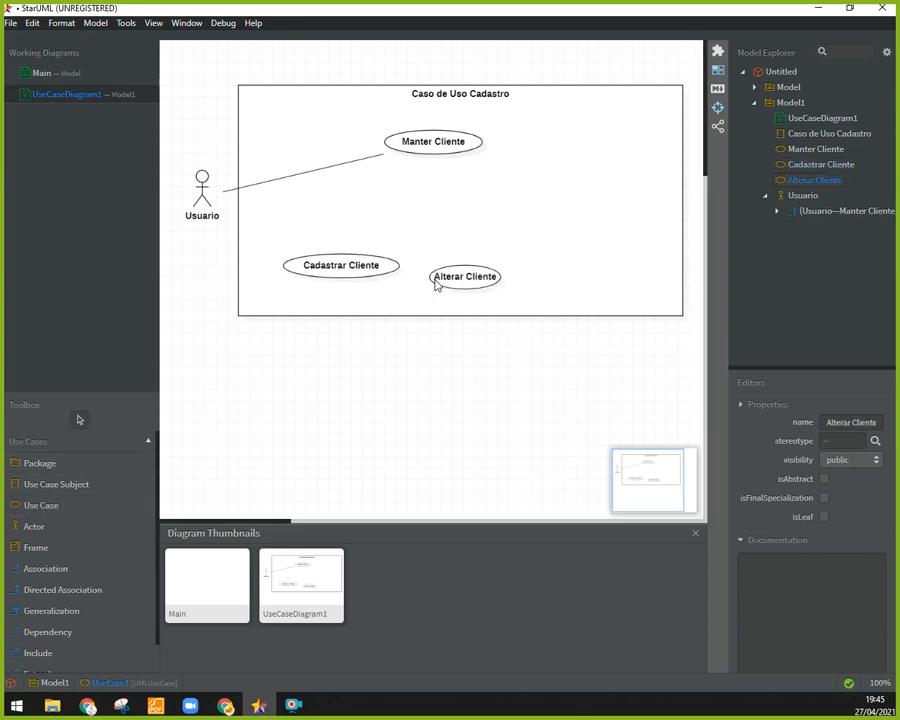
# Add a use case named Excluir Cliente above and to the right of Alterar Cliente
pyautogui.click(40, 507)
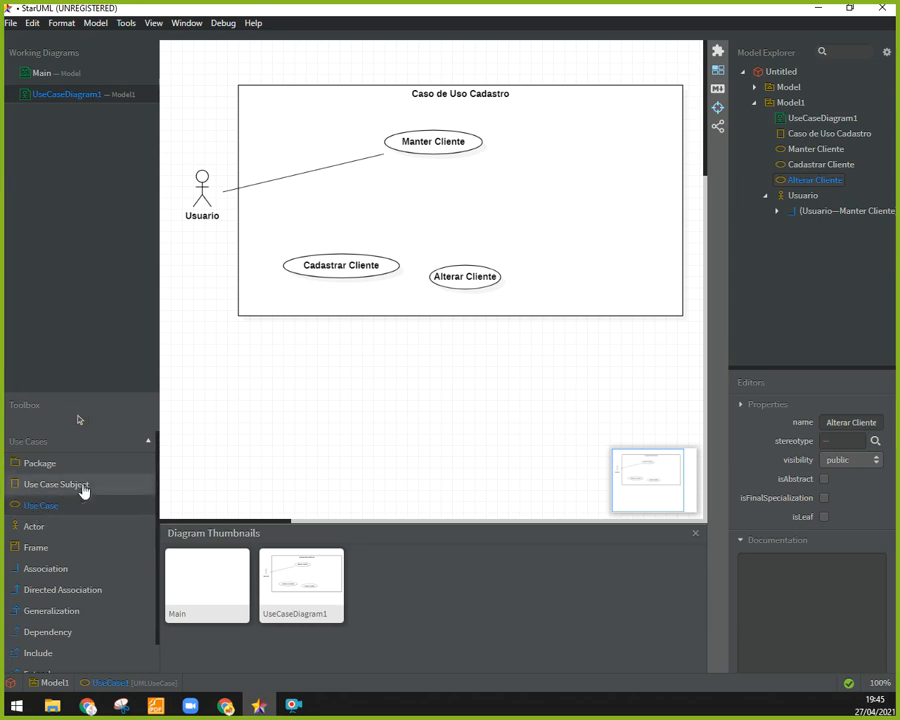
pyautogui.click(557, 239)
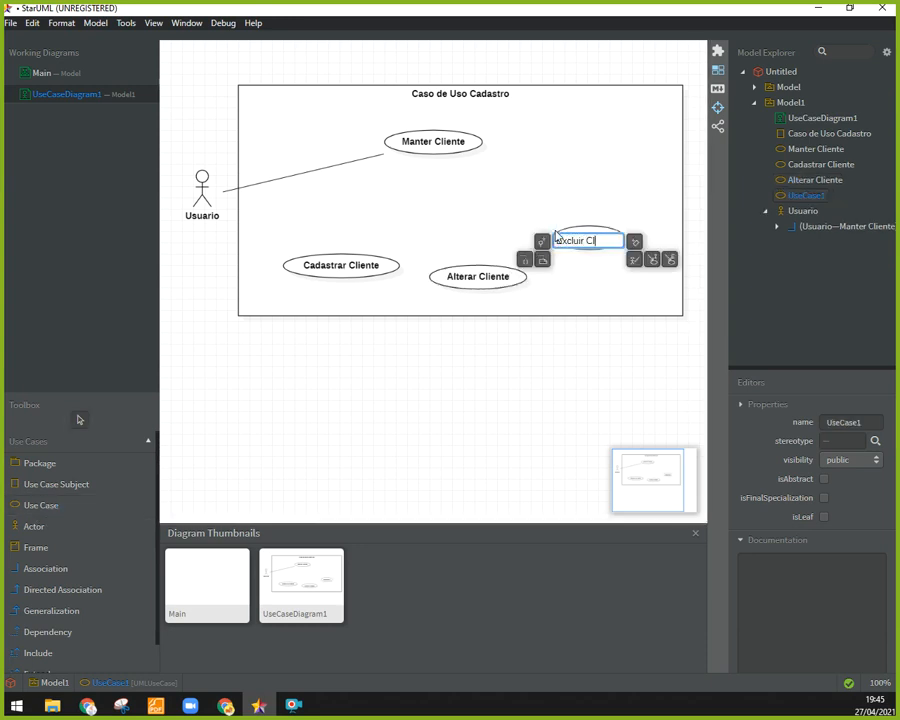
pyautogui.write('Excluir Cliente')
pyautogui.press('Return')
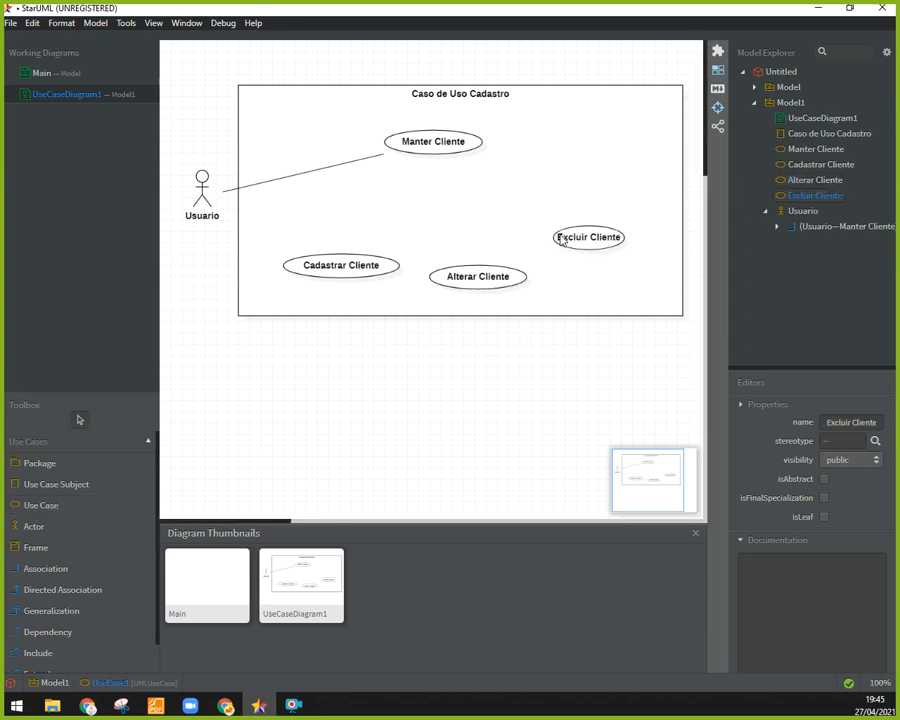
# Add a use case named Consultar Cliente above Excluir Cliente near the subject's right edge
pyautogui.click(41, 505)
pyautogui.click(588, 165)
pyautogui.write('Co')
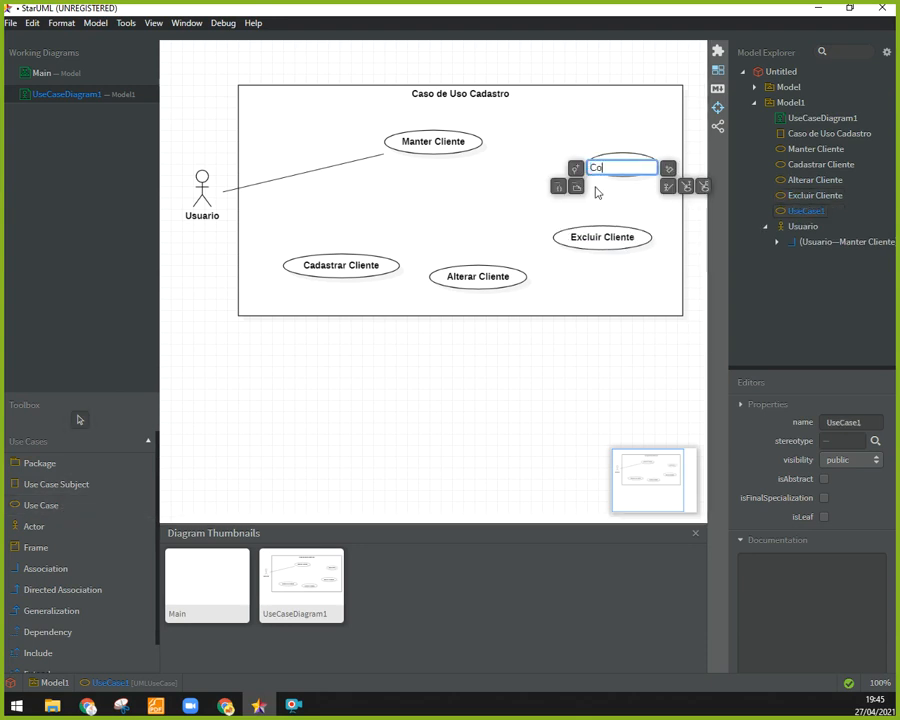
pyautogui.write('nsultar Cliente')
pyautogui.press('Return')
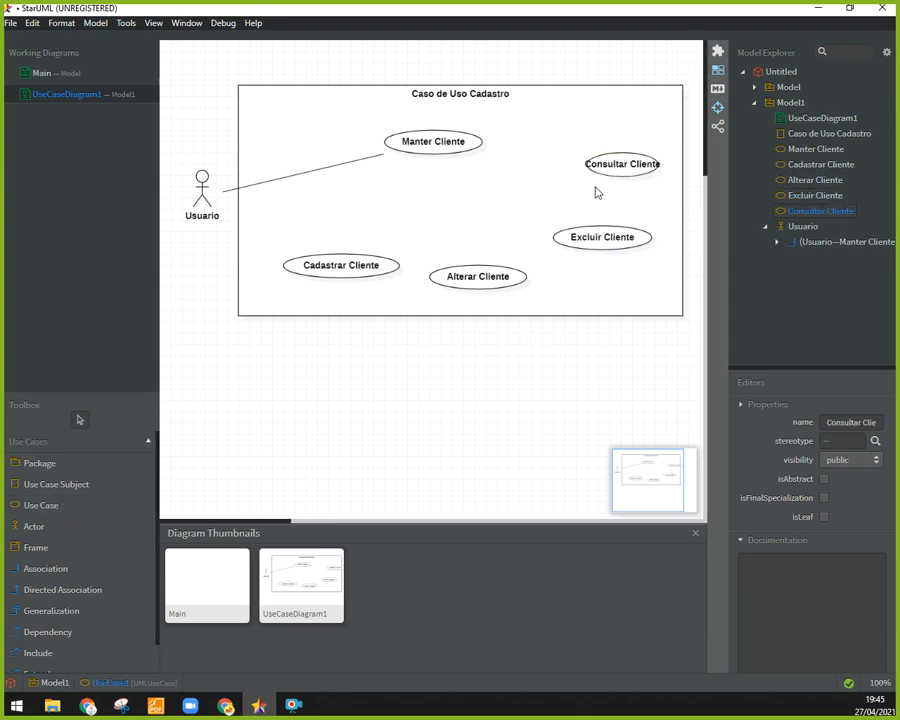
# Rearrange the Consultar, Excluir, Alterar and Cadastrar Cliente use cases in an arc around Manter Cliente, all within the subject
pyautogui.click(630, 190)
pyautogui.moveTo(625, 173); pyautogui.dragTo(572, 162)
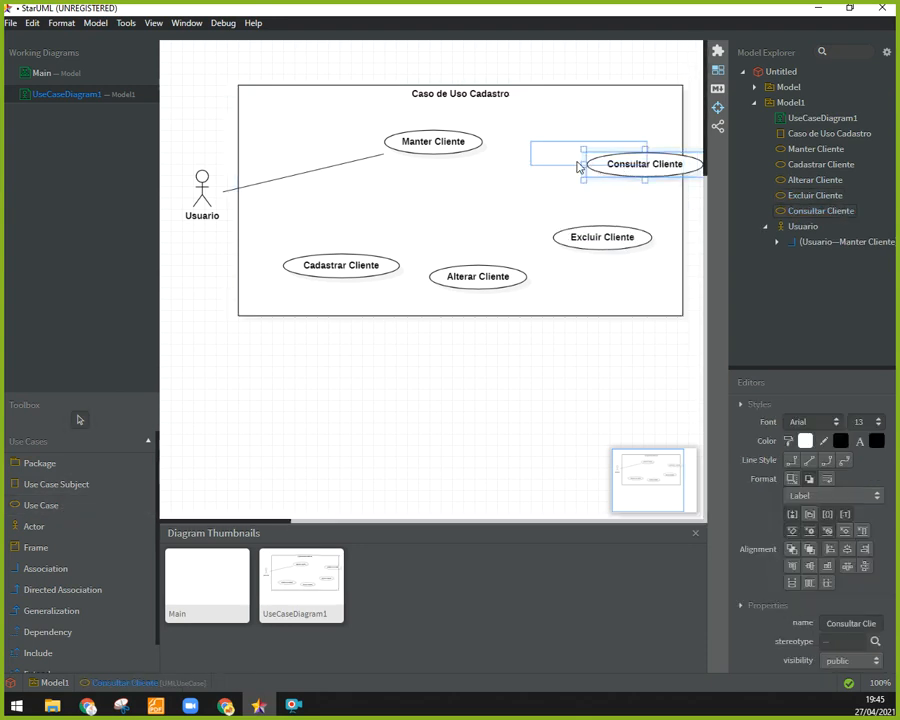
pyautogui.moveTo(590, 244); pyautogui.dragTo(570, 238)
pyautogui.moveTo(595, 158); pyautogui.dragTo(624, 160)
pyautogui.moveTo(492, 276); pyautogui.dragTo(480, 271)
pyautogui.moveTo(336, 274); pyautogui.dragTo(318, 265)
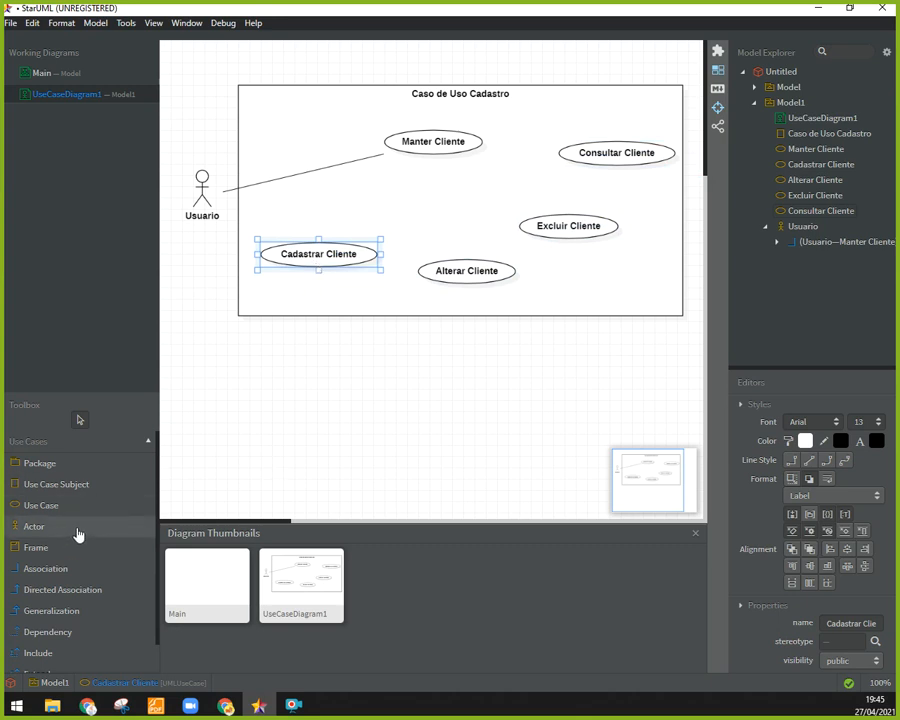
# Draw generalizations from Cadastrar Cliente and from Alterar Cliente to Manter Cliente
pyautogui.click(48, 616)
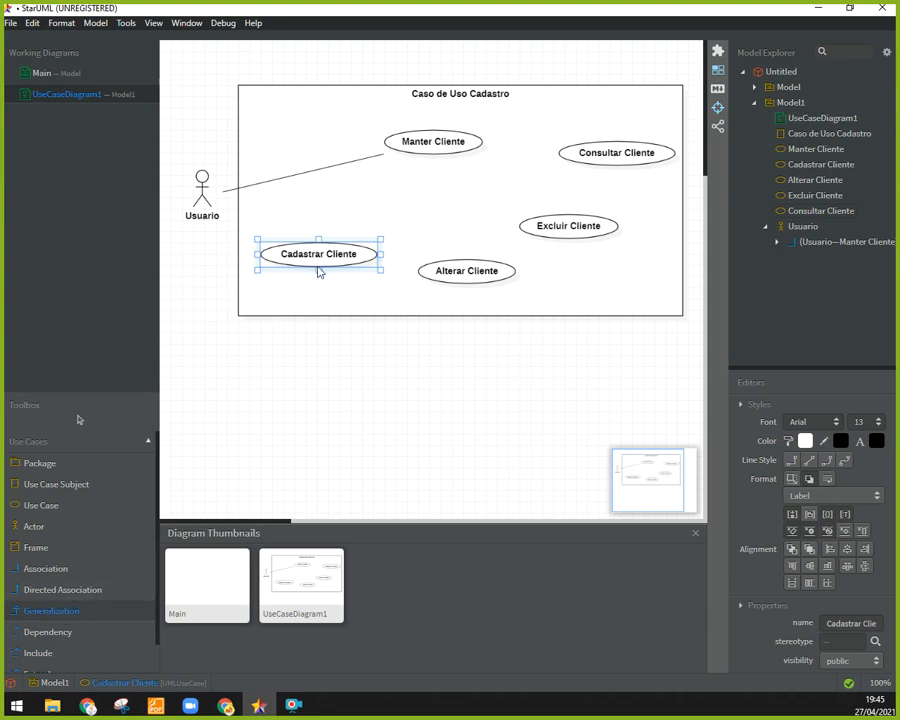
pyautogui.moveTo(327, 256); pyautogui.dragTo(420, 156)
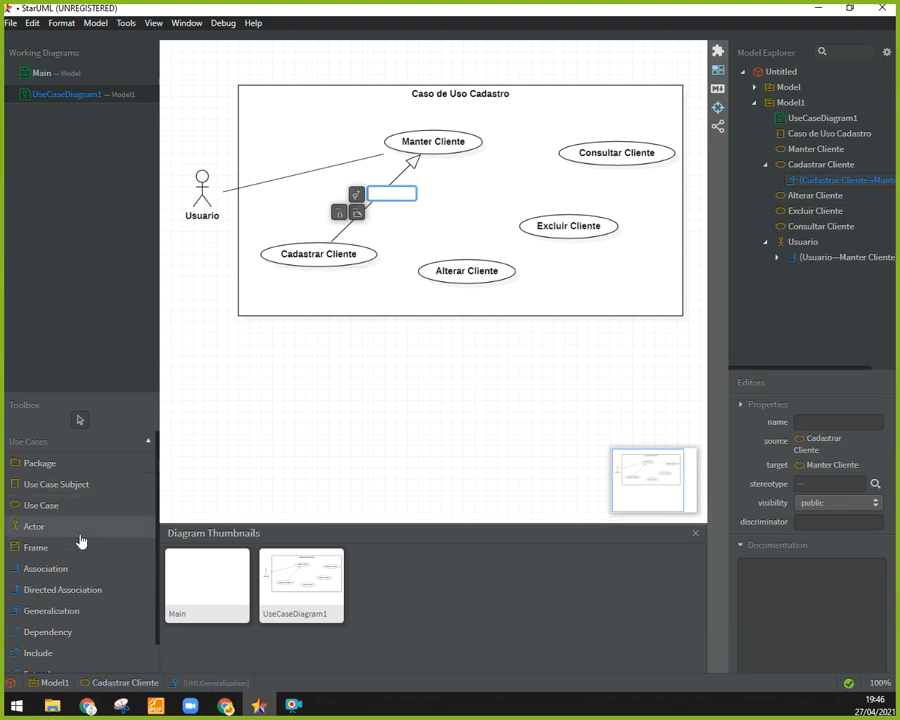
pyautogui.click(52, 611)
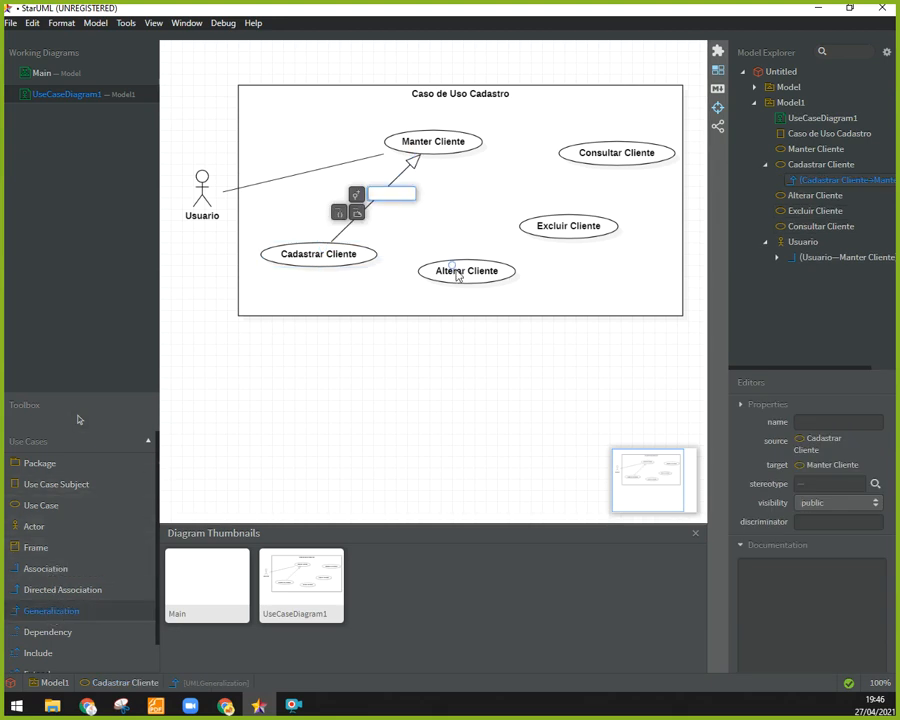
pyautogui.moveTo(456, 276); pyautogui.dragTo(428, 152)
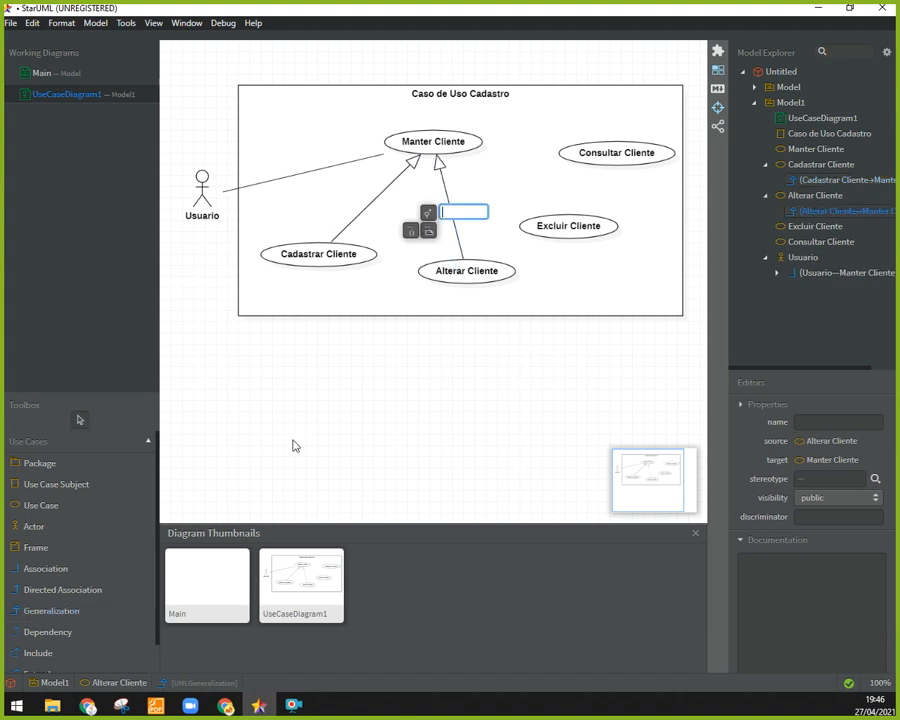
# Draw unnamed generalizations from Excluir Cliente and from Consultar Cliente to Manter Cliente
pyautogui.click(58, 614)
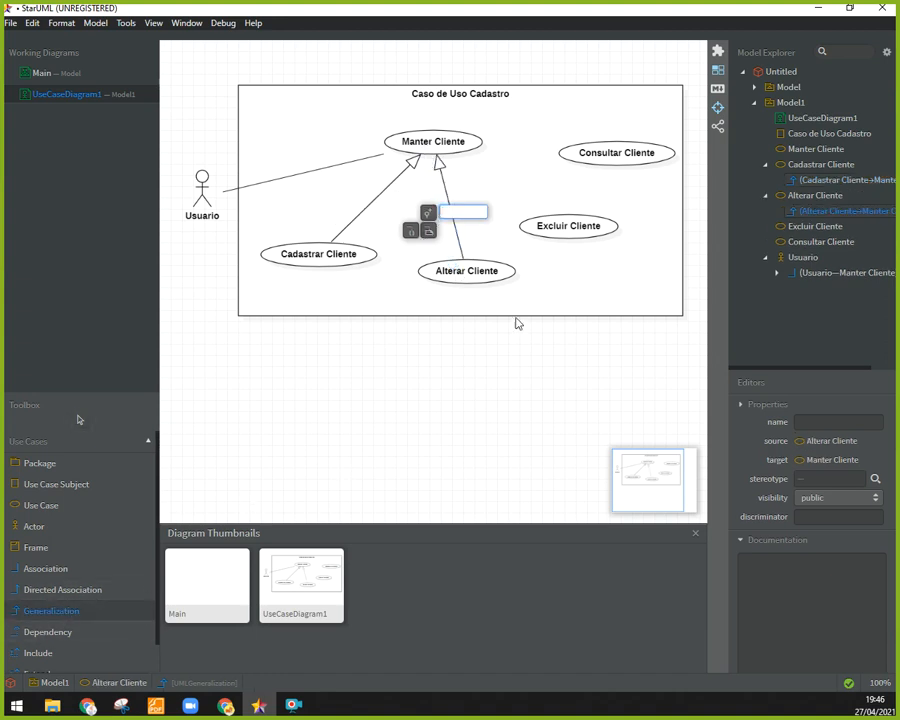
pyautogui.moveTo(531, 235); pyautogui.dragTo(460, 158)
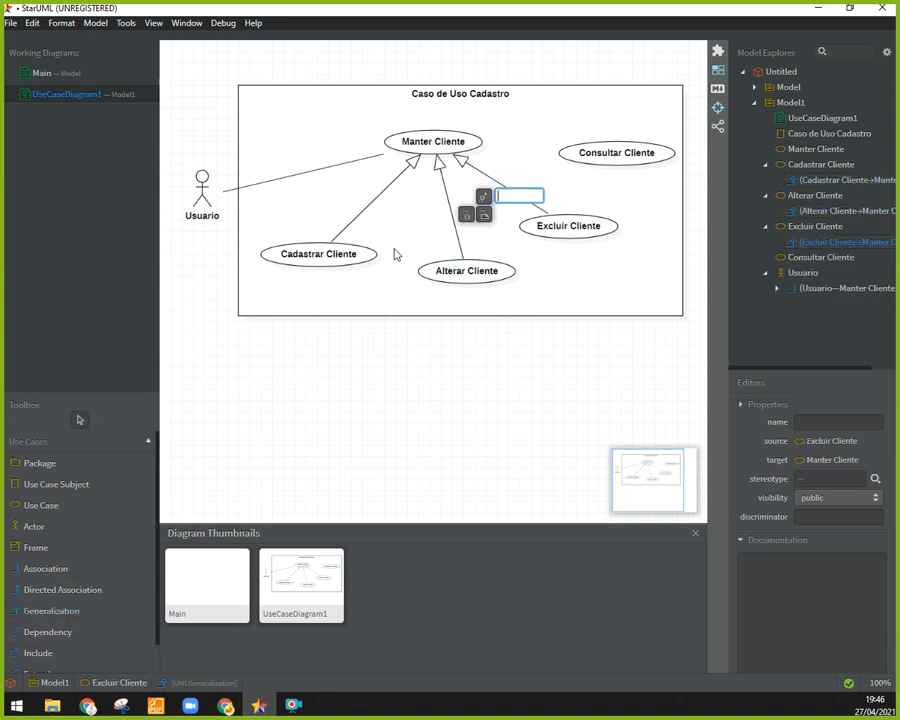
pyautogui.click(58, 614)
pyautogui.moveTo(567, 161); pyautogui.dragTo(460, 158)
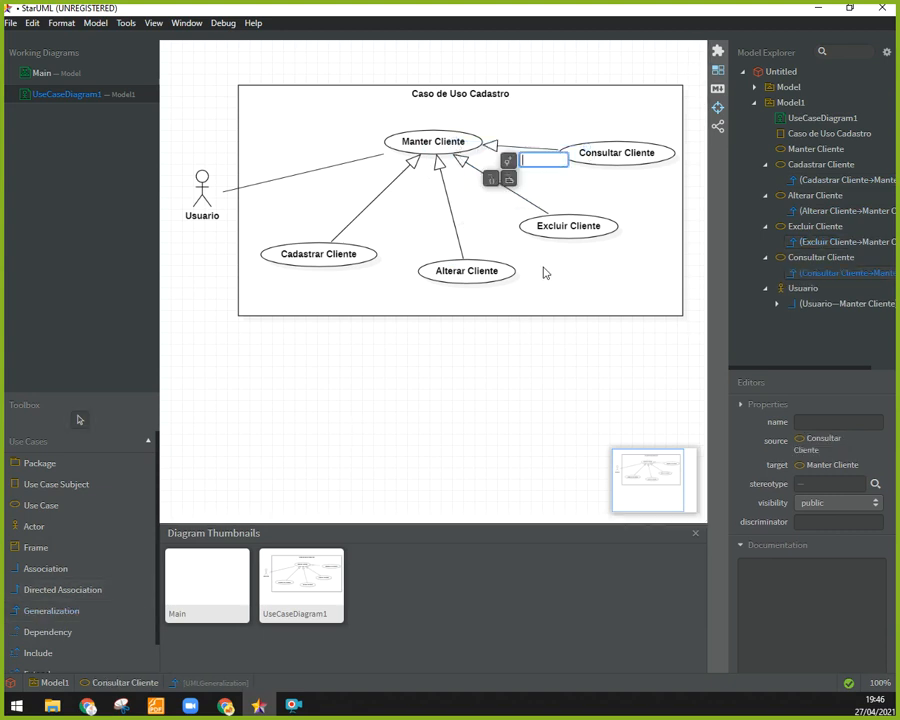
pyautogui.click(546, 396)
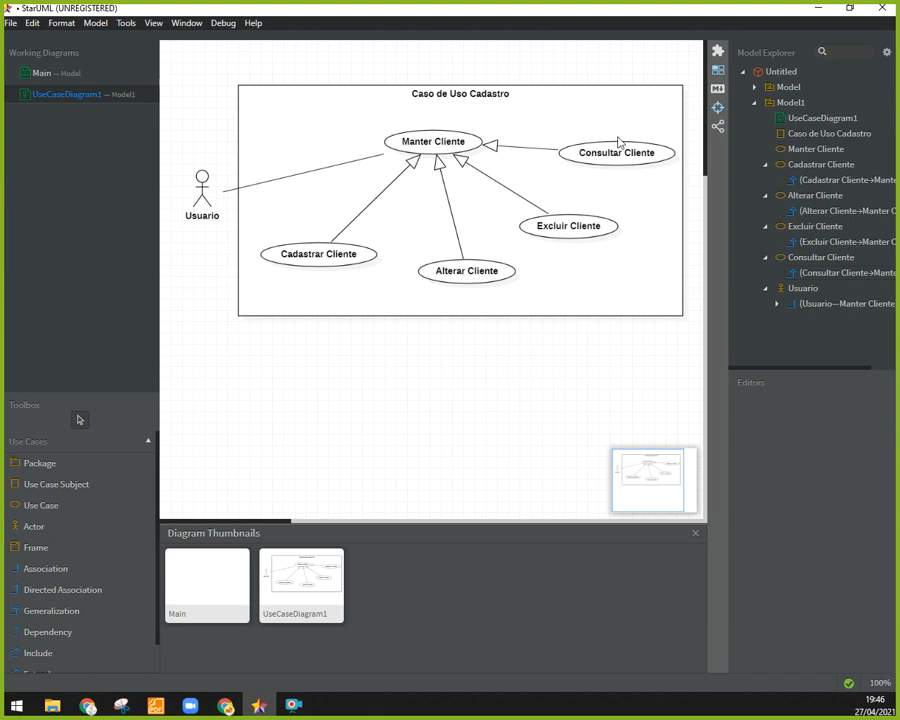
# Move the Usuario actor slightly up and rename the use case diagram Caso de Uso Manter Cliente
pyautogui.moveTo(204, 206); pyautogui.dragTo(207, 186)
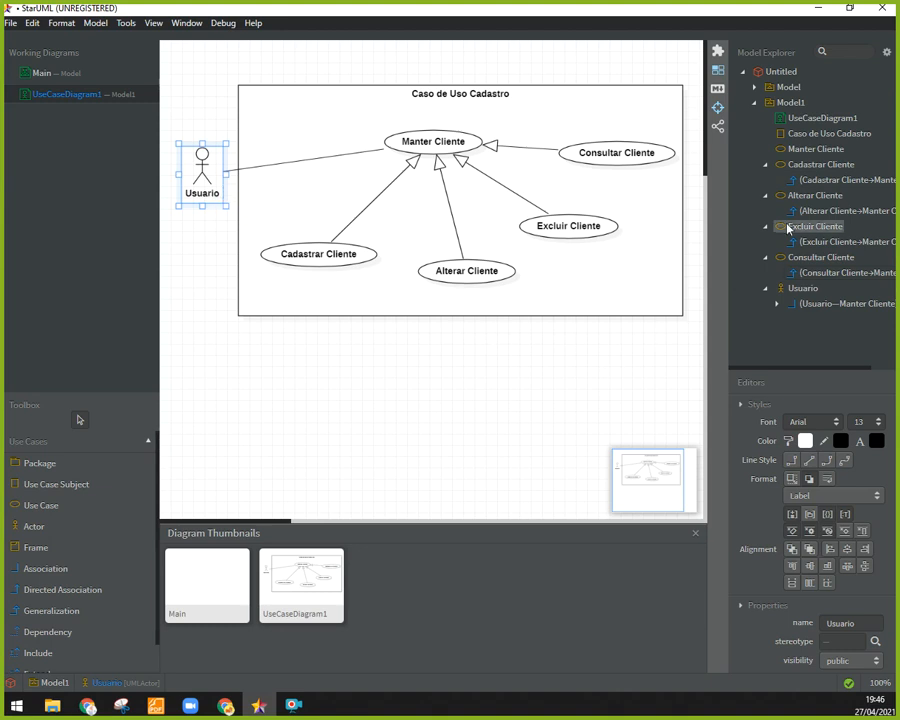
pyautogui.click(816, 118)
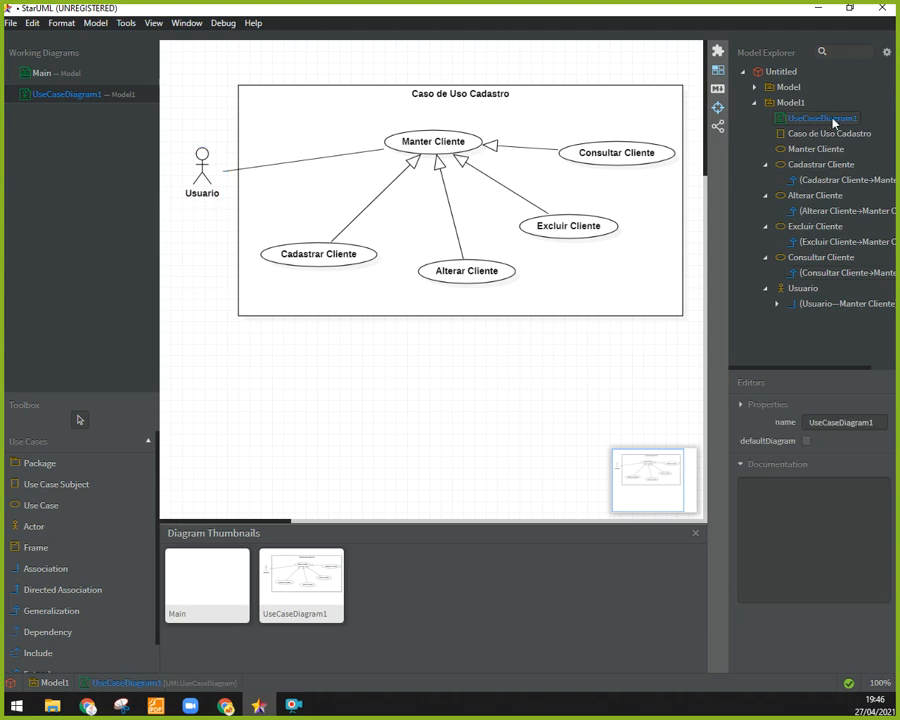
pyautogui.click(874, 421)
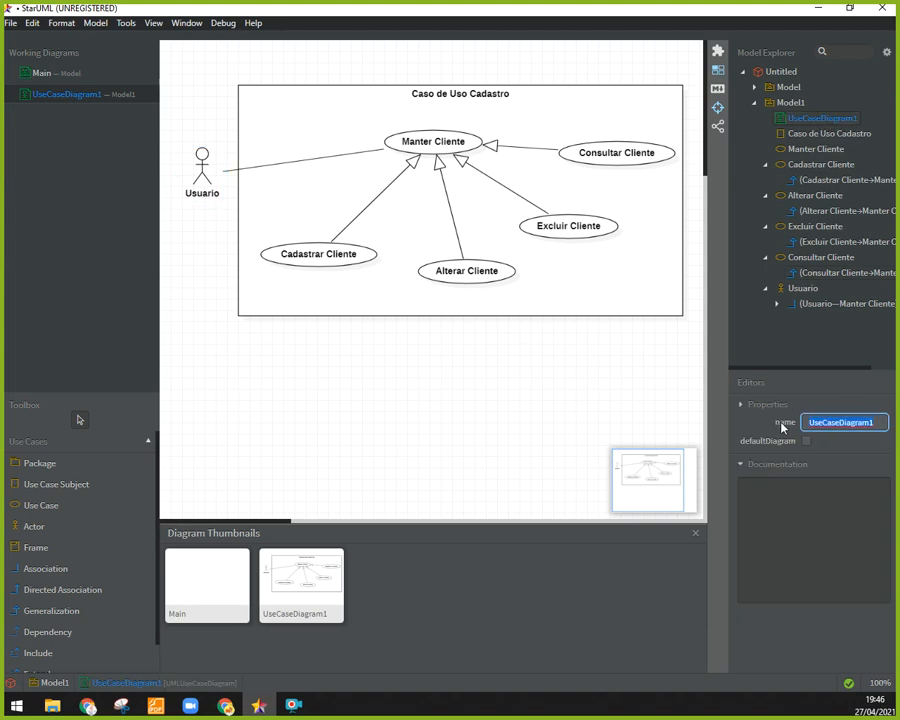
pyautogui.write('Caso de Uso ')
pyautogui.write('Manter')
pyautogui.write(' Cliente')
pyautogui.press('Return')
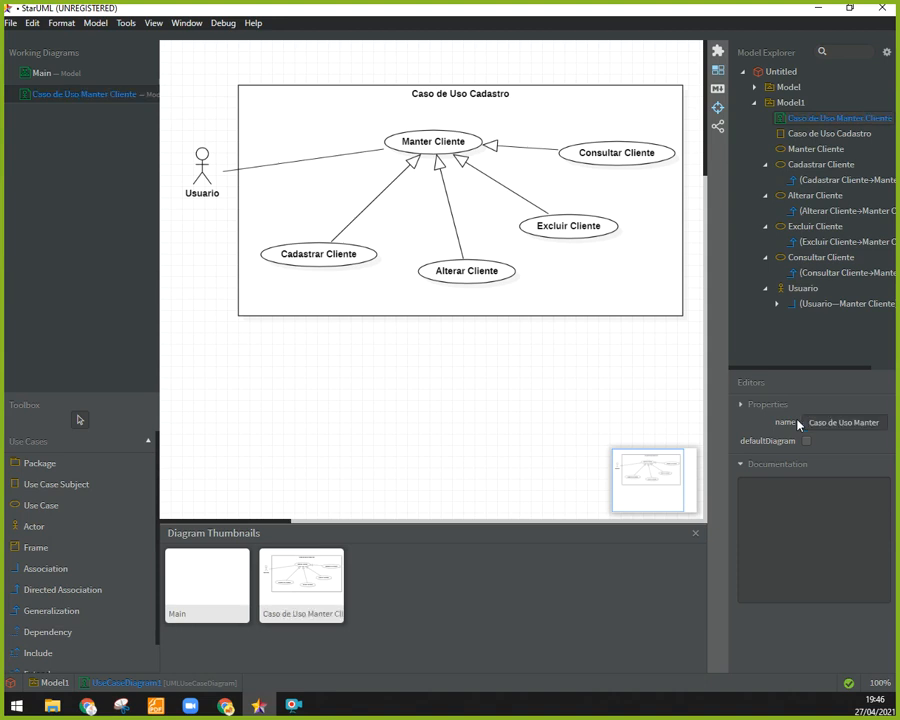
pyautogui.click(812, 134)
pyautogui.click(810, 302)
pyautogui.click(803, 288)
pyautogui.click(802, 273)
pyautogui.click(804, 259)
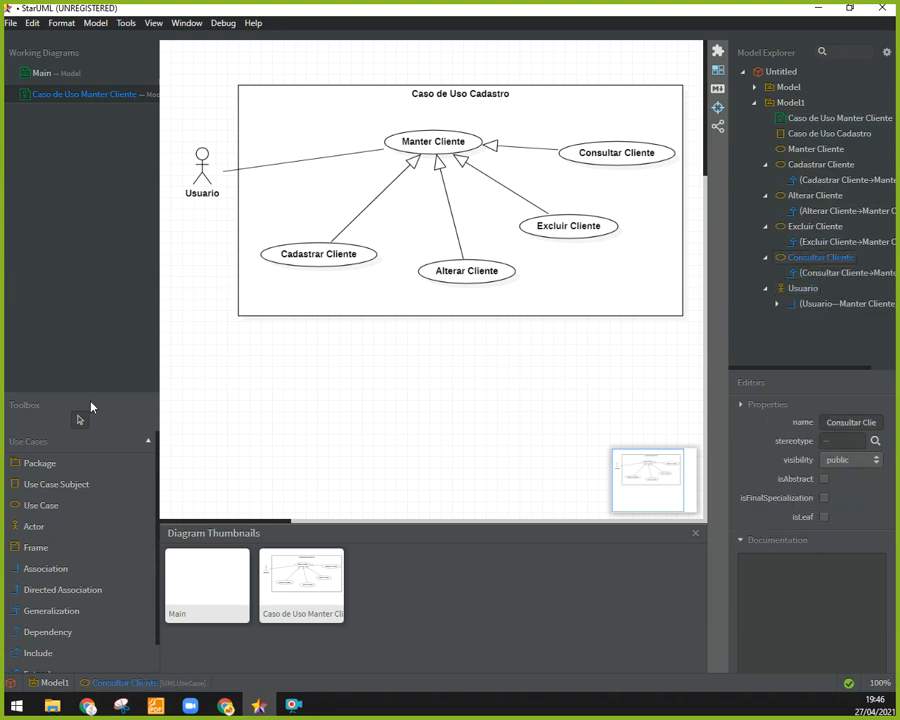
pyautogui.click(293, 706)
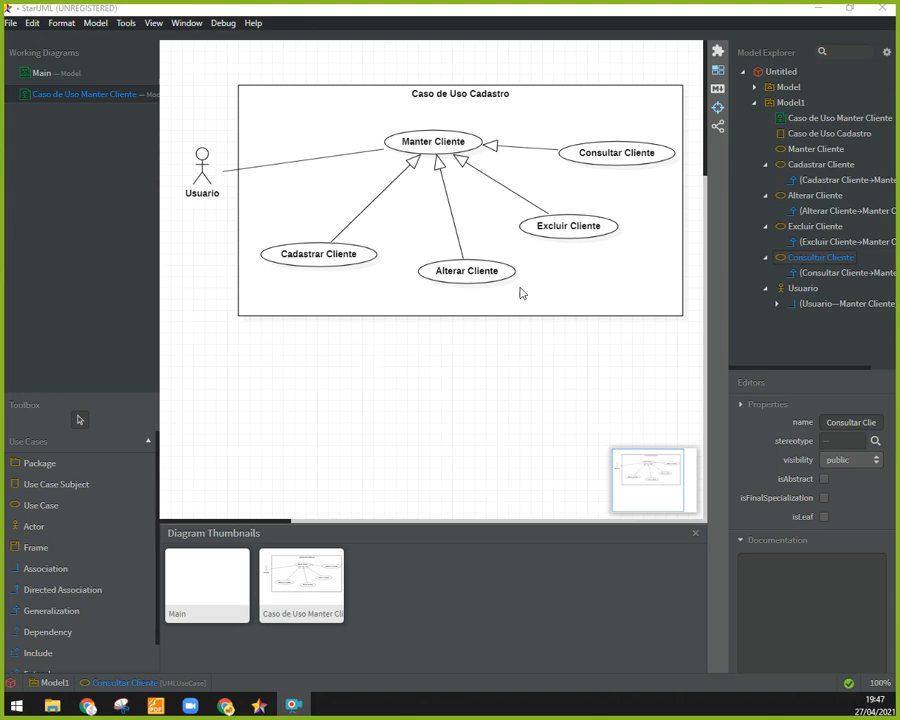
# Widen the Model Explorer and add an Activity Diagram under the Excluir Cliente use case
pyautogui.click(816, 229)
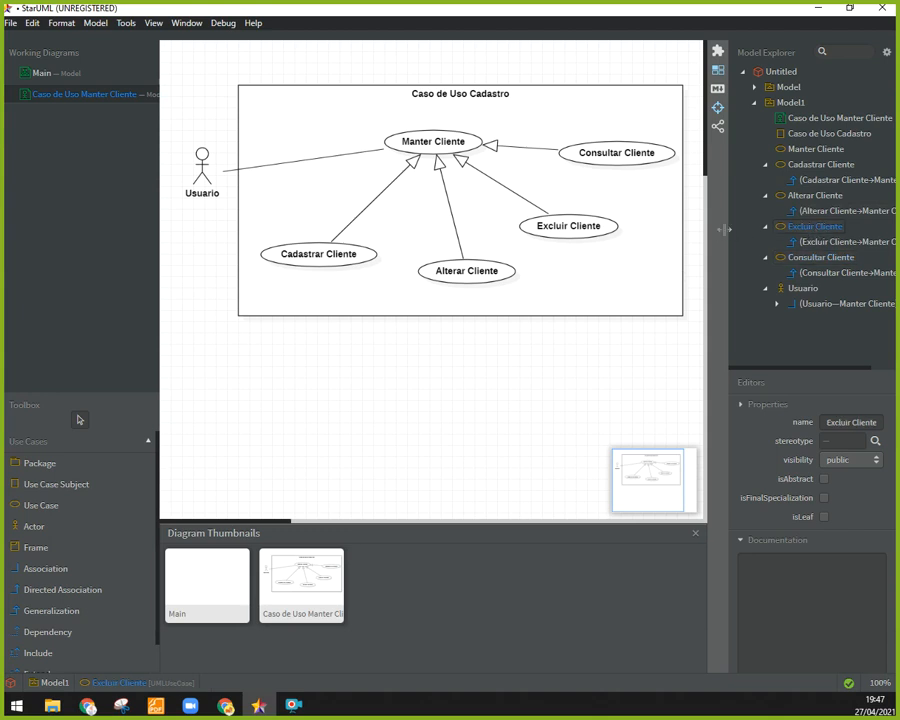
pyautogui.moveTo(725, 229); pyautogui.dragTo(657, 229)
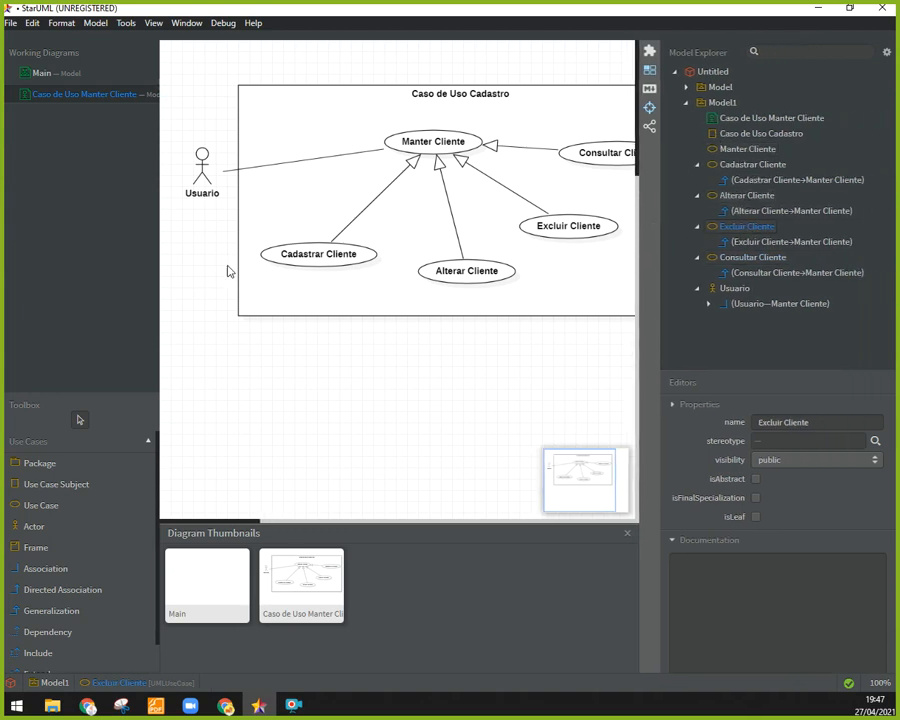
pyautogui.click(748, 241)
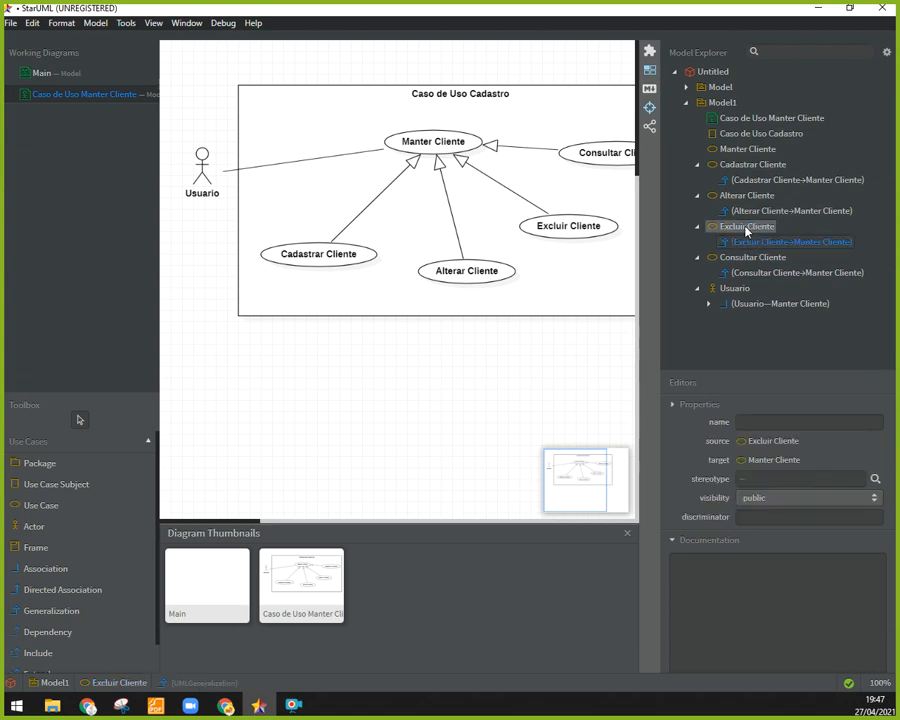
pyautogui.click(718, 228)
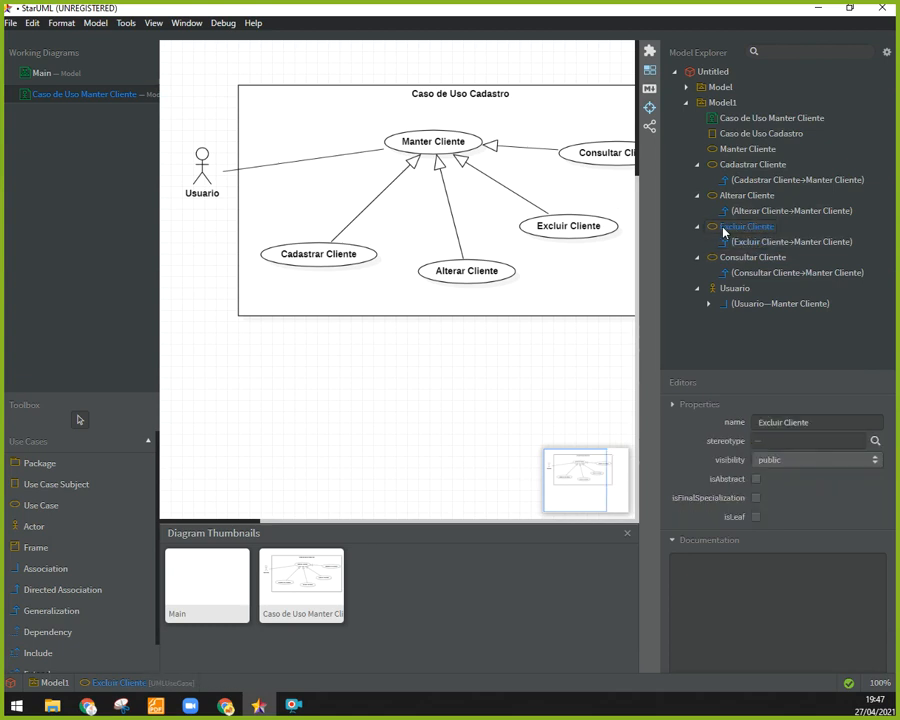
pyautogui.click(828, 421)
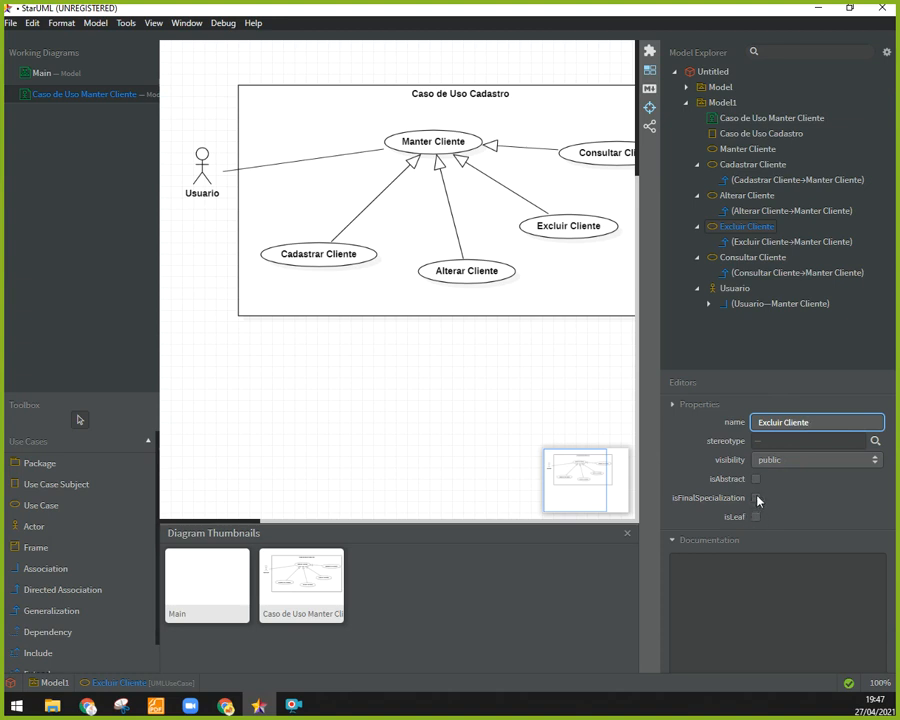
pyautogui.rightClick(733, 230)
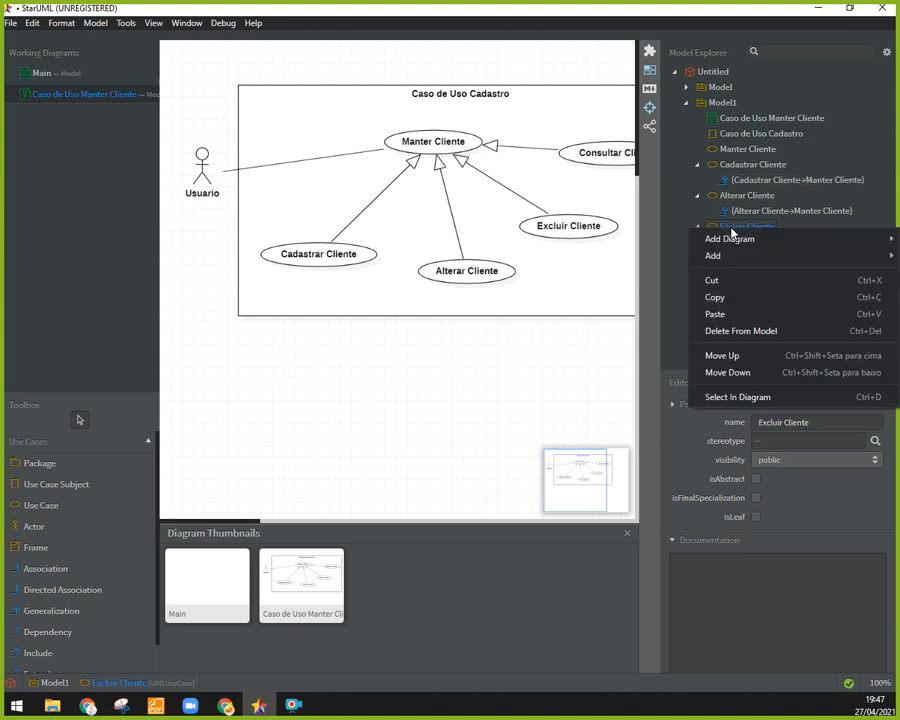
pyautogui.moveTo(697, 239)
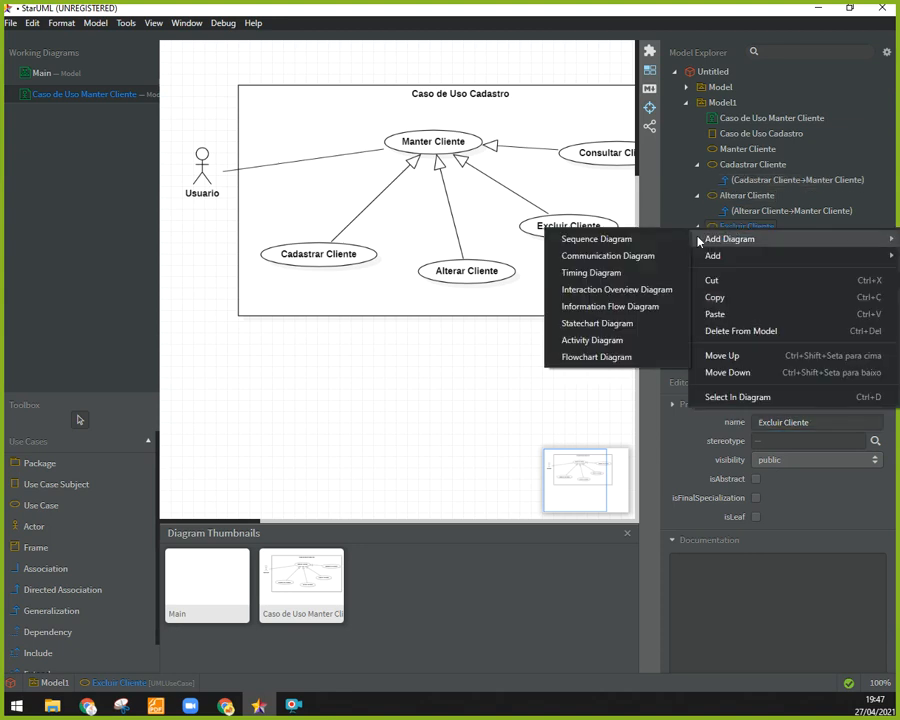
pyautogui.click(609, 346)
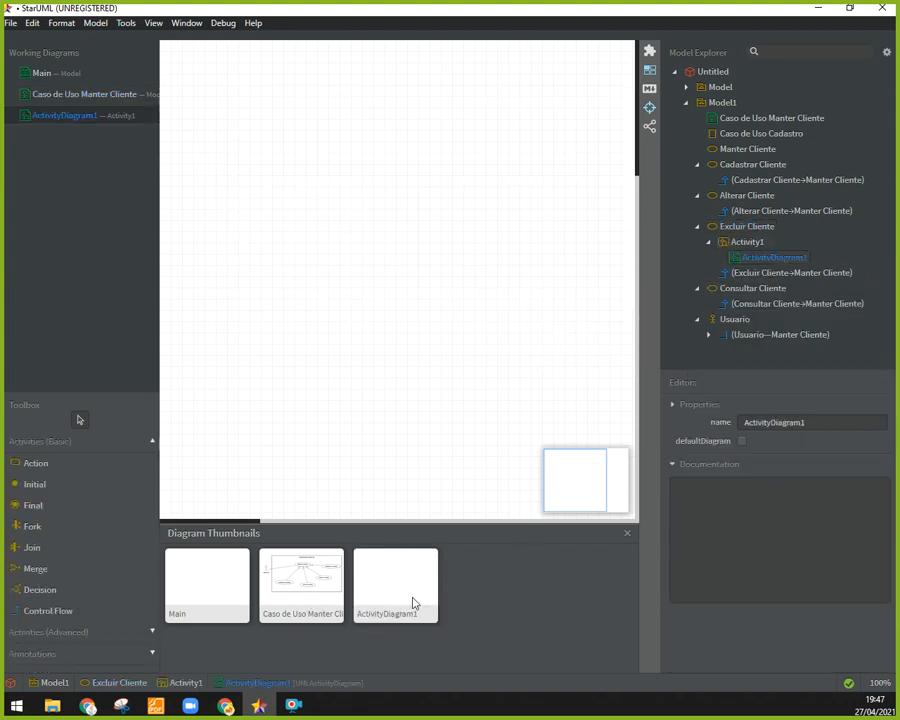
# Rename the new activity diagram Atividade Excluir Cliente
pyautogui.click(296, 590)
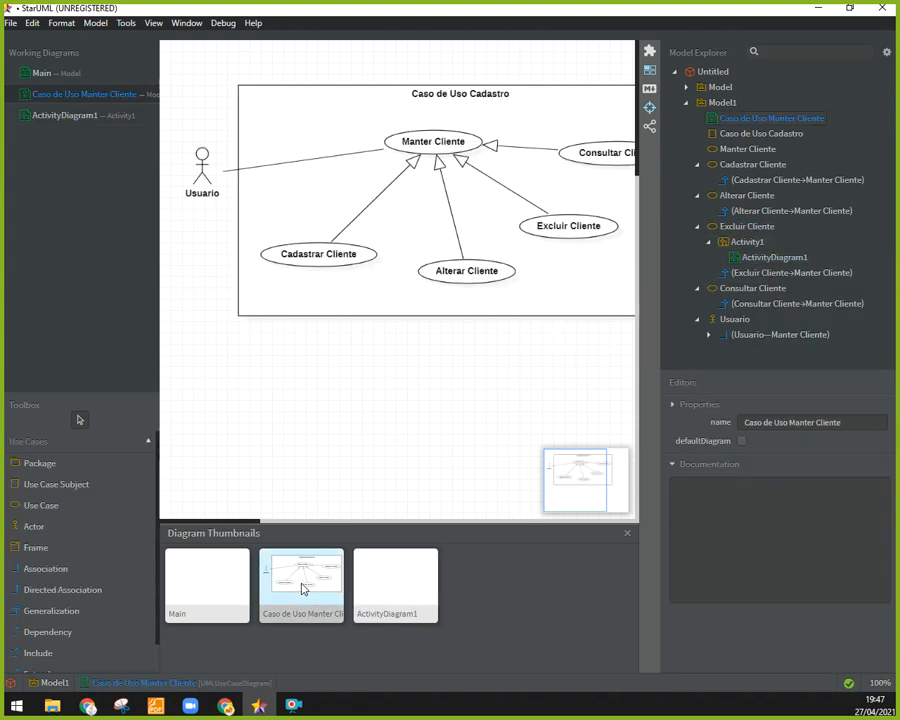
pyautogui.click(396, 590)
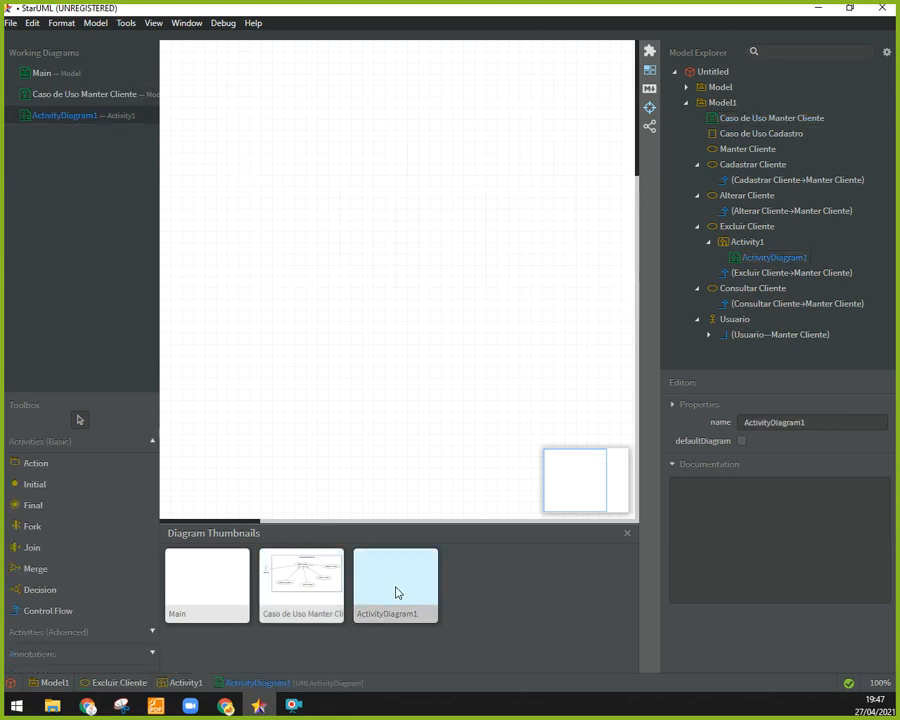
pyautogui.click(825, 422)
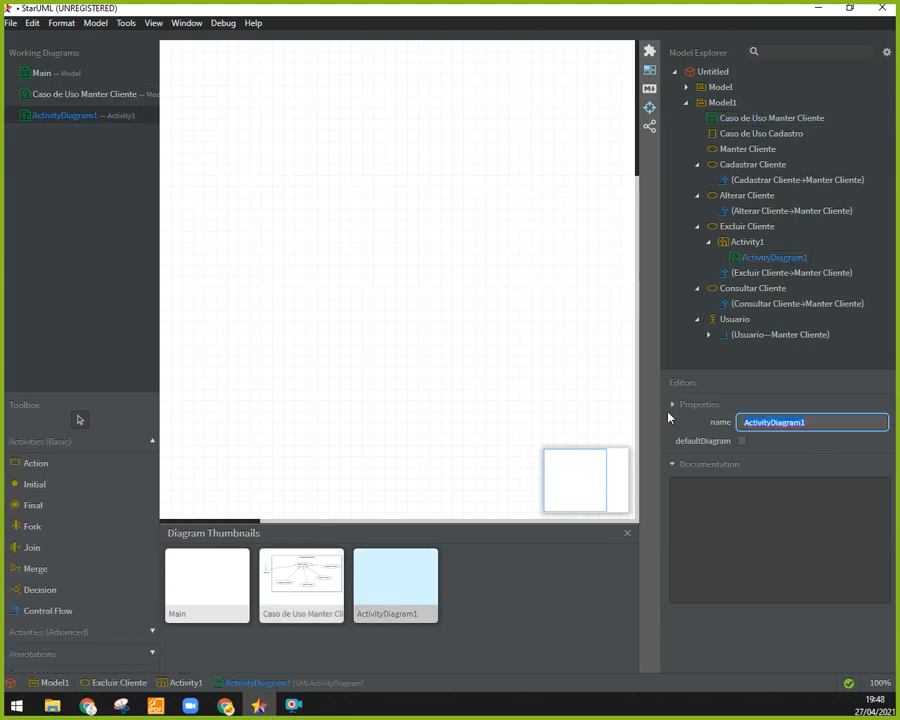
pyautogui.write('Atividade Excluir Cliente')
pyautogui.press('Return')
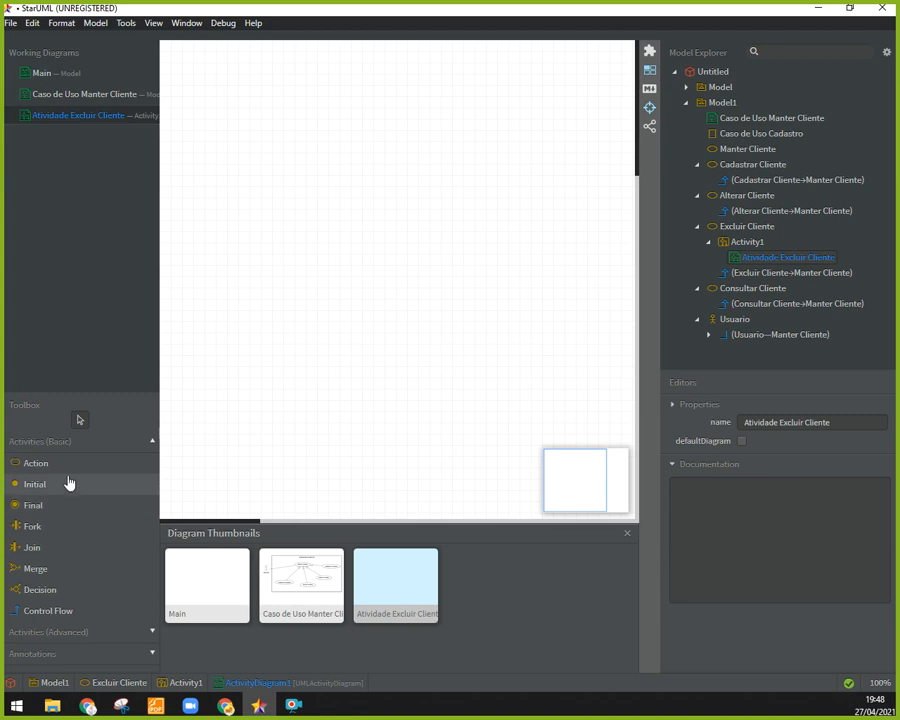
# Place an initial node near the top of the activity diagram, left of centre
pyautogui.click(33, 485)
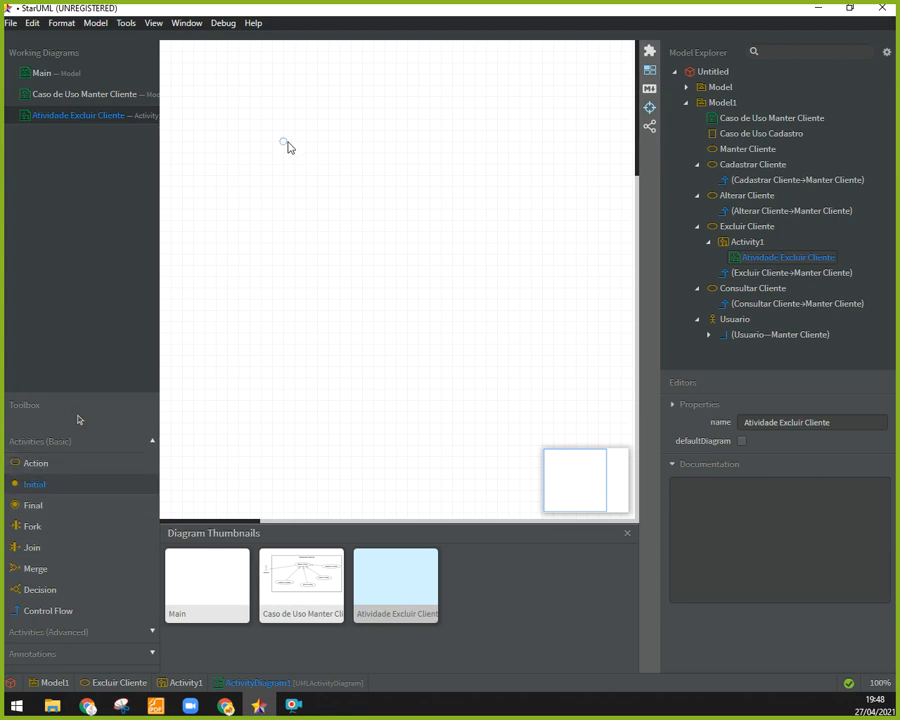
pyautogui.click(289, 148)
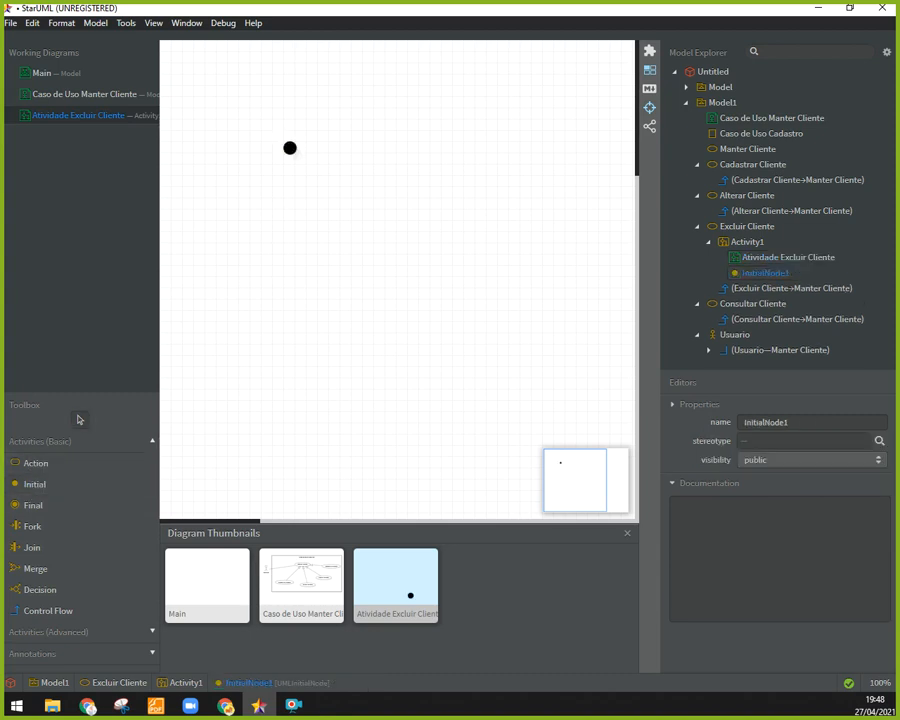
pyautogui.click(291, 149)
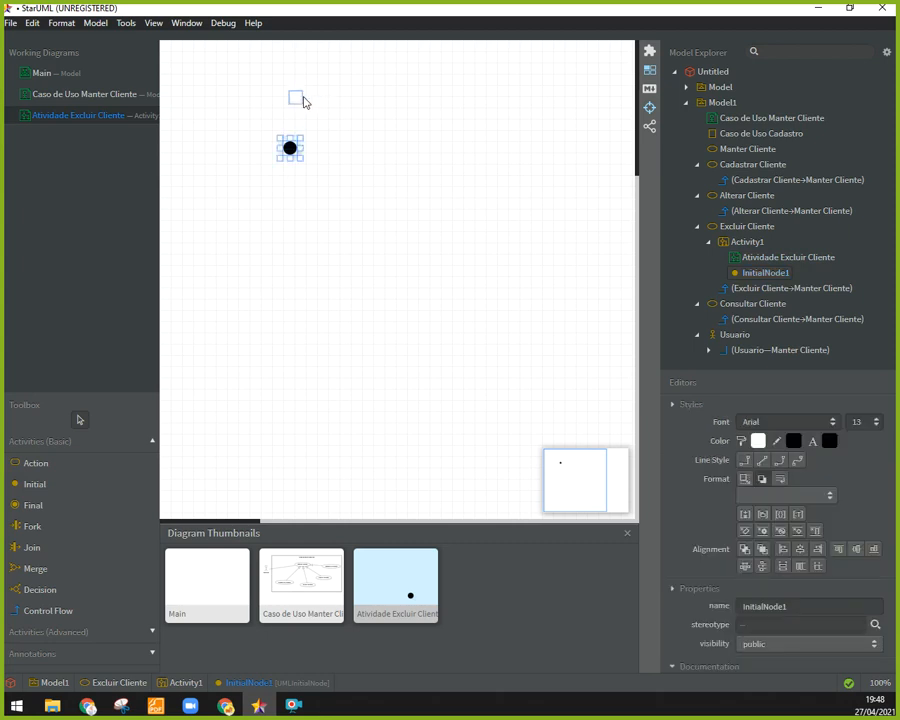
pyautogui.moveTo(302, 98); pyautogui.dragTo(302, 98)
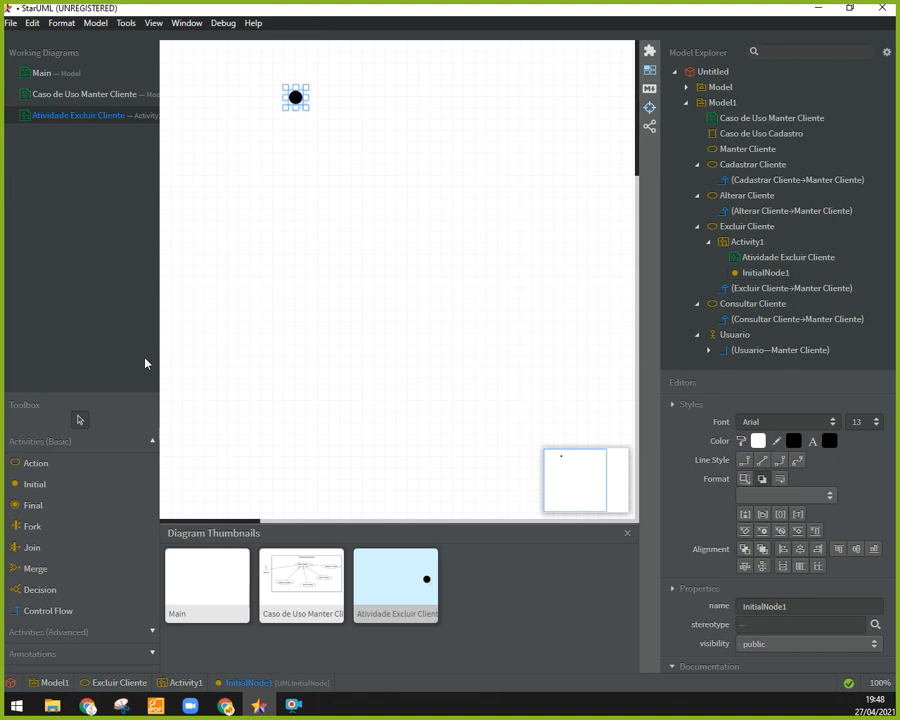
# Add an action named Fornecedor qual o Cliente a Ser Excluido and centre it below the initial node
pyautogui.click(38, 465)
pyautogui.click(287, 157)
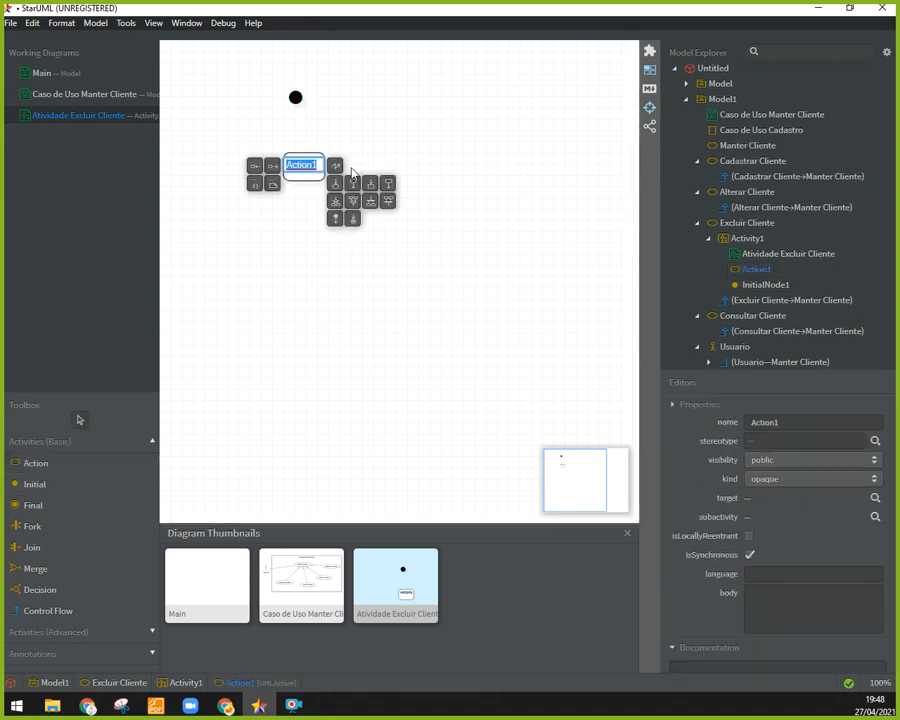
pyautogui.write('Fornecedor qua')
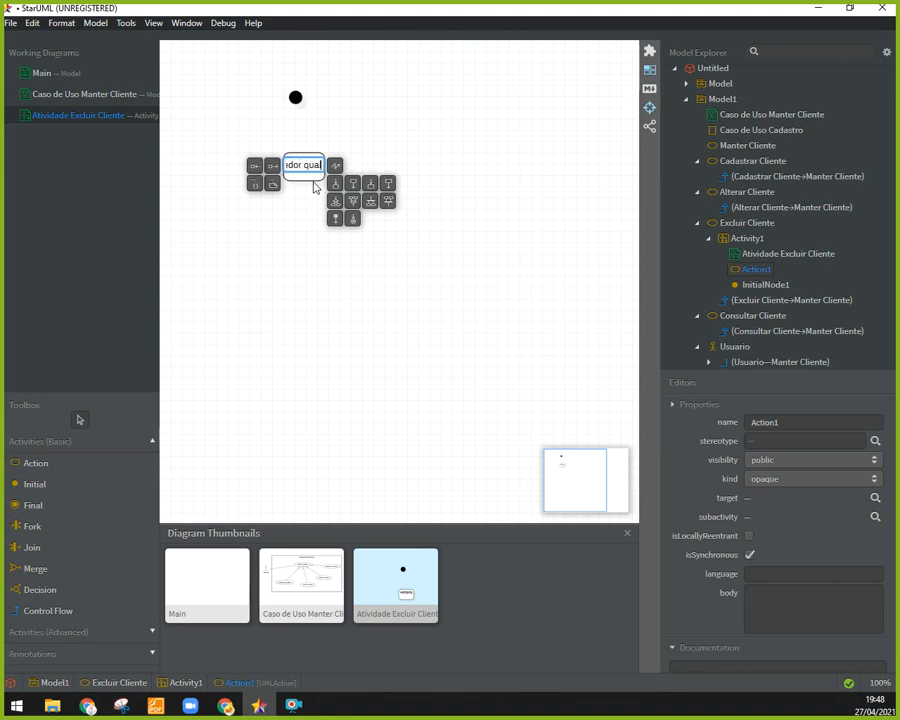
pyautogui.write('l o')
pyautogui.write(' Cliente a S')
pyautogui.write('er Excluido')
pyautogui.press('Return')
pyautogui.moveTo(367, 182); pyautogui.dragTo(296, 176)
pyautogui.click(318, 204)
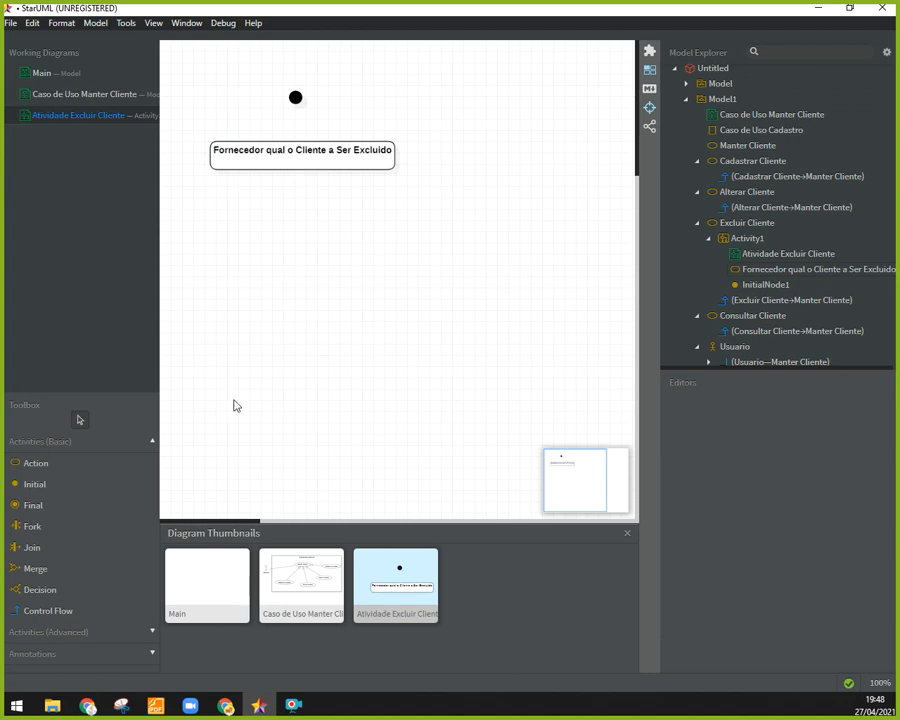
# Draw a control flow from the initial node to the action below and move the initial node higher above it
pyautogui.click(43, 614)
pyautogui.moveTo(295, 98); pyautogui.dragTo(296, 152)
pyautogui.click(337, 220)
pyautogui.click(300, 100)
pyautogui.moveTo(305, 100); pyautogui.dragTo(303, 77)
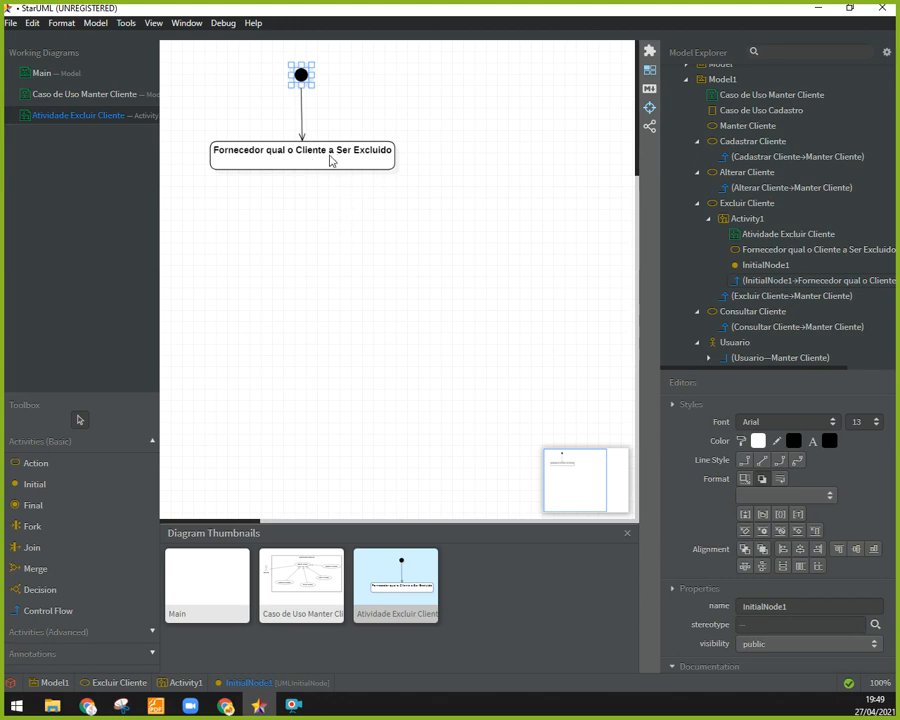
# Place a decision node below the Fornecedor qual o Cliente a Ser Excluido action and draw a control flow from the action to it
pyautogui.click(34, 593)
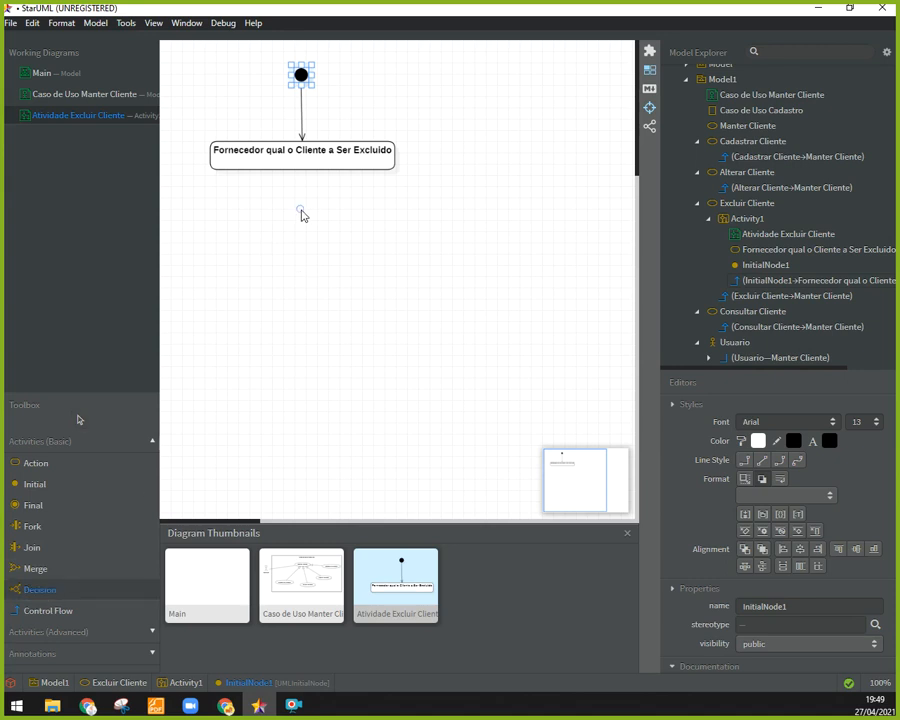
pyautogui.click(303, 215)
pyautogui.click(304, 213)
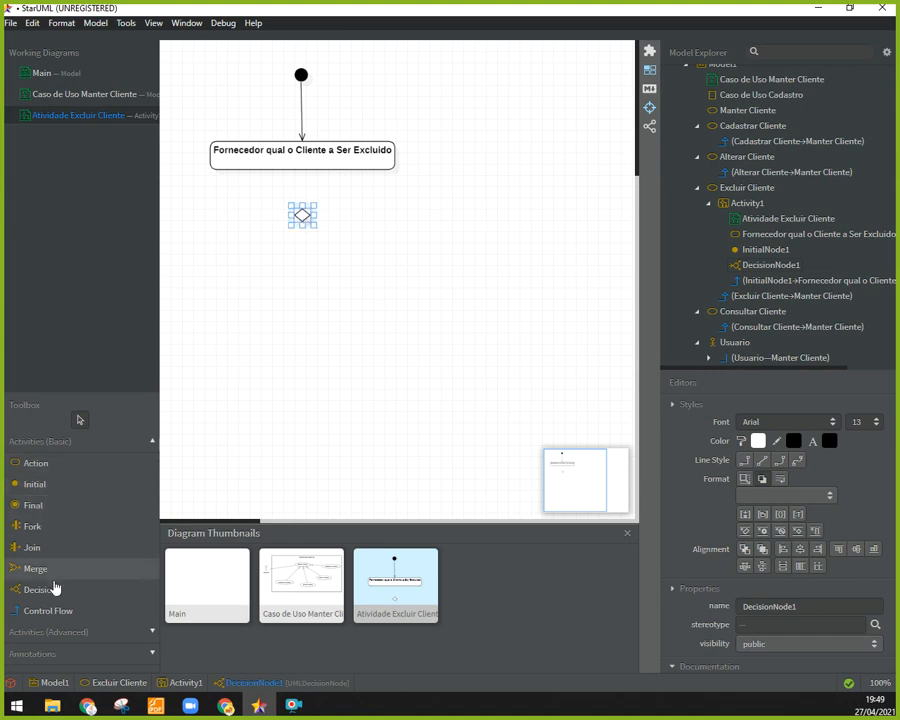
pyautogui.click(52, 612)
pyautogui.moveTo(301, 162); pyautogui.dragTo(301, 216)
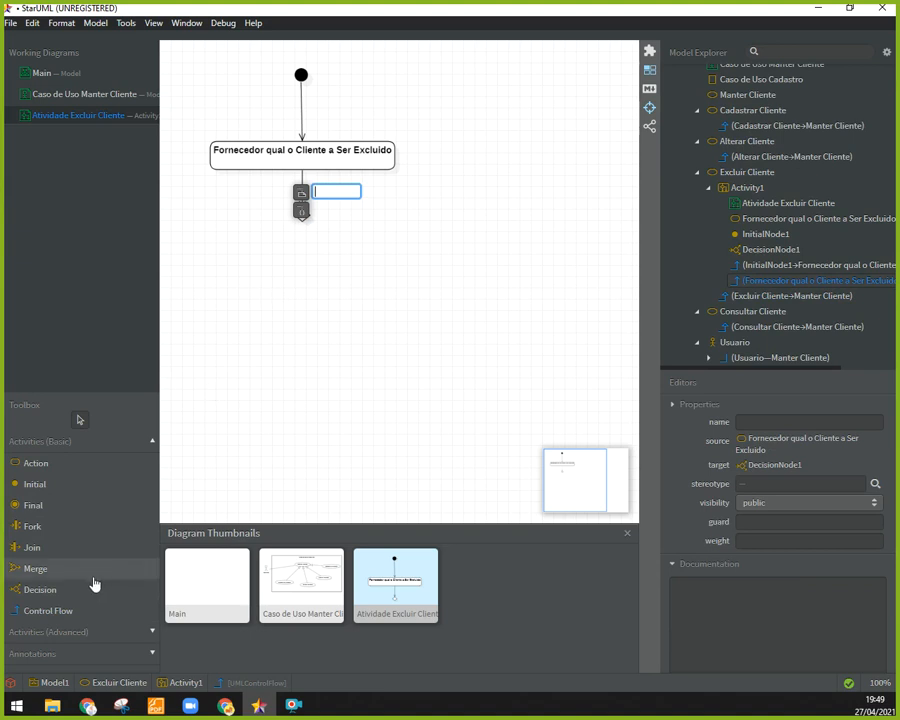
# Add an action named Confirmar Exclusão below and to the left of the decision node
pyautogui.click(40, 463)
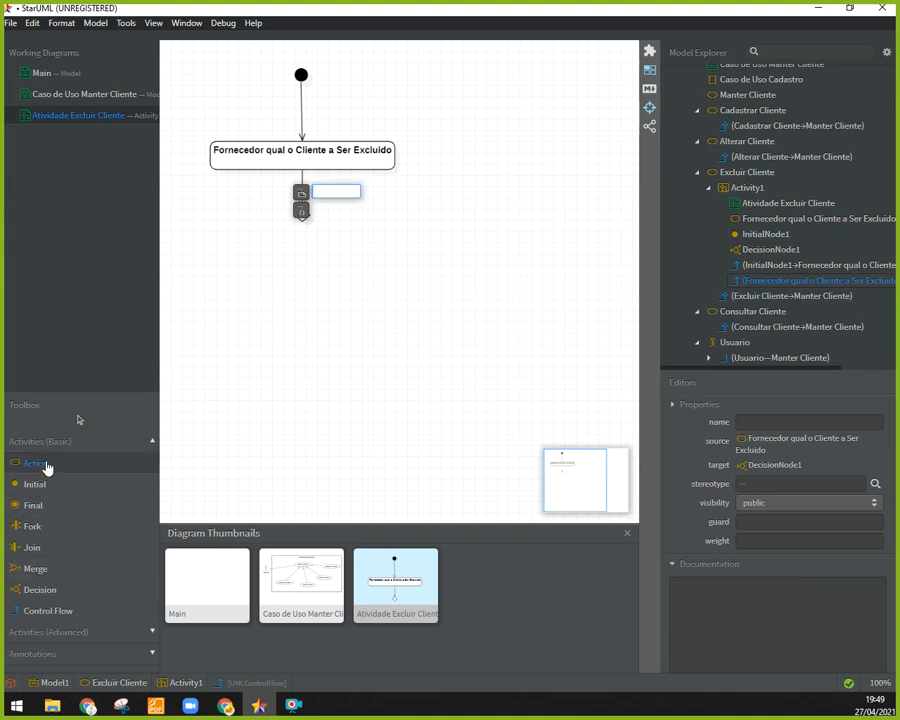
pyautogui.click(213, 250)
pyautogui.write('In')
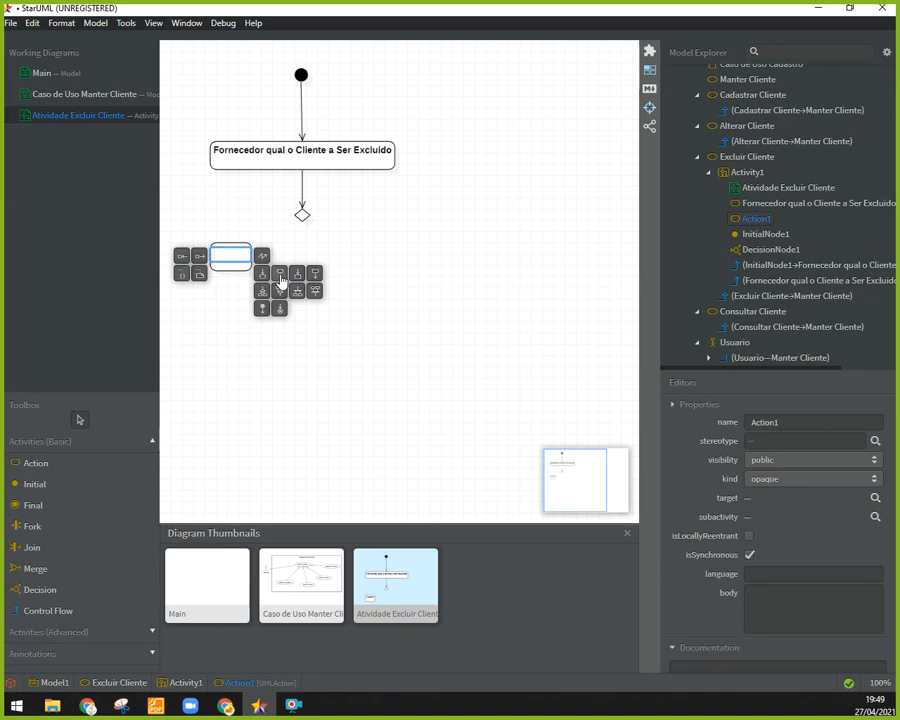
pyautogui.write('nfirmar Ex')
pyautogui.write('clusão')
pyautogui.press('Return')
pyautogui.click(241, 262)
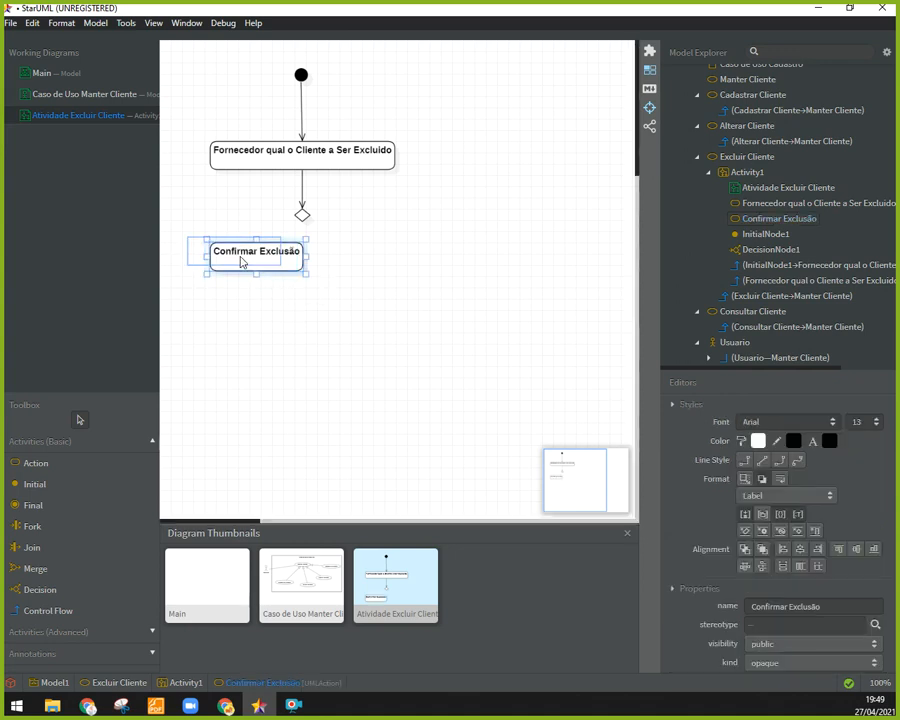
pyautogui.moveTo(241, 262); pyautogui.dragTo(241, 262)
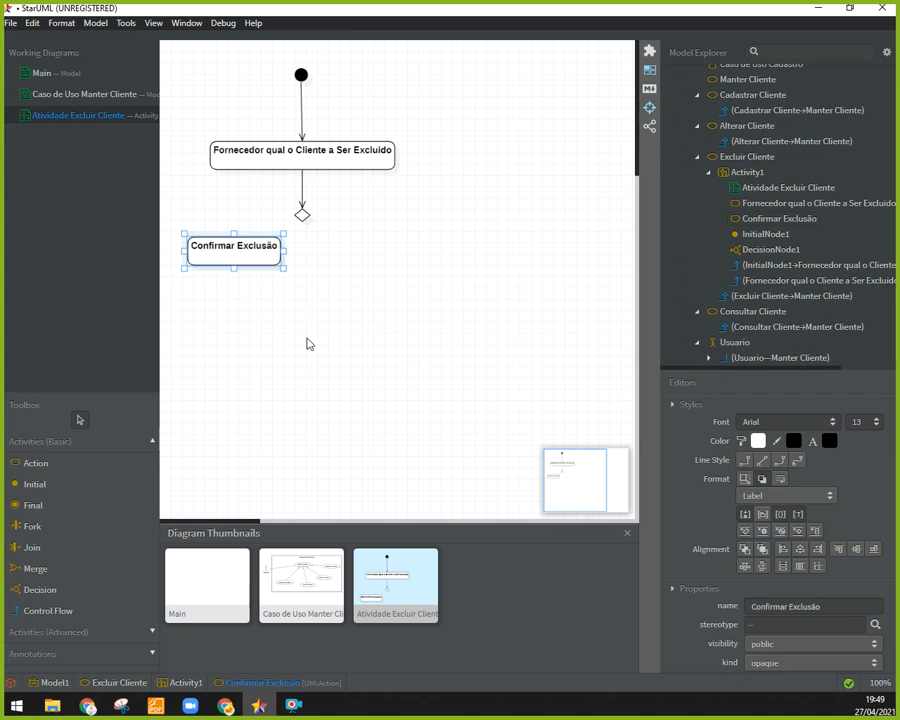
# Add an action named Cancelar Exclusão to the right of Confirmar Exclusão, below the decision node
pyautogui.click(45, 465)
pyautogui.click(354, 250)
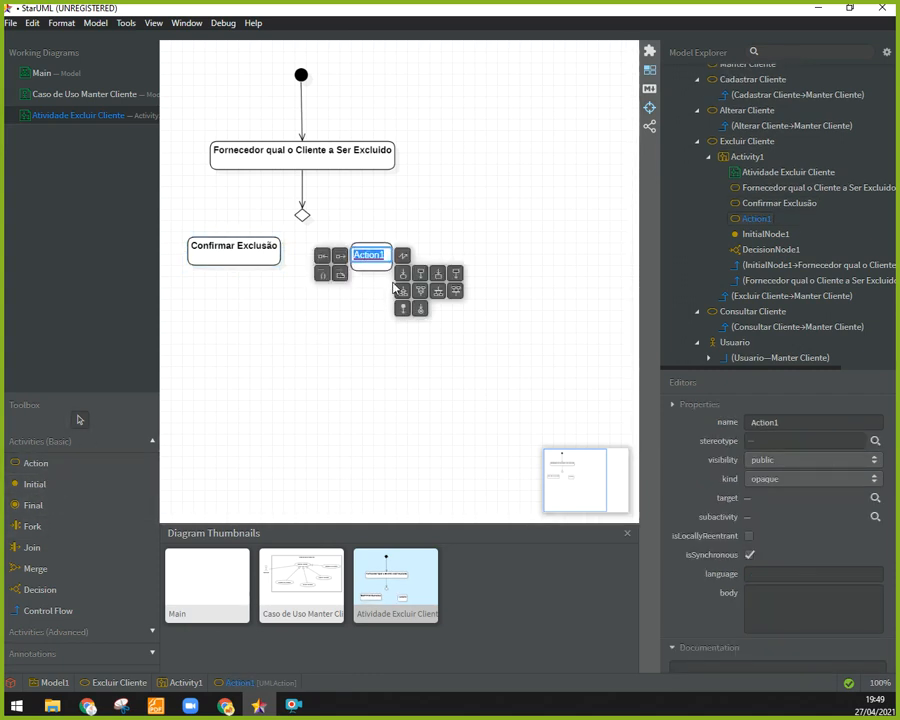
pyautogui.write('Cancelar Exclusão')
pyautogui.press('Return')
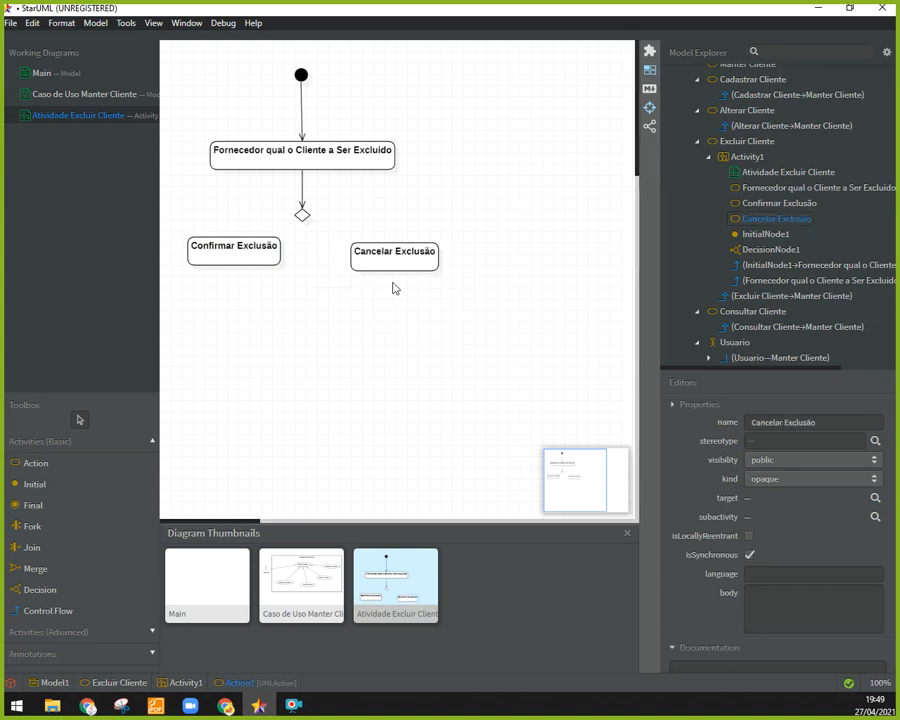
# Reposition the Confirmar Exclusão and Cancelar Exclusão actions level with each other on either side below the decision node
pyautogui.moveTo(364, 250); pyautogui.dragTo(344, 257)
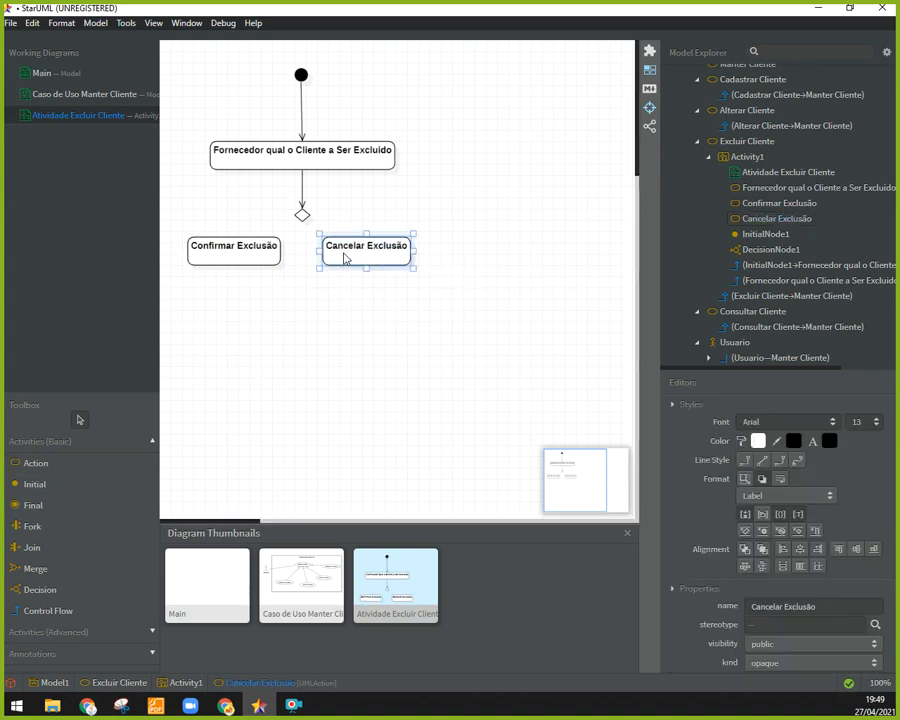
pyautogui.click(226, 254)
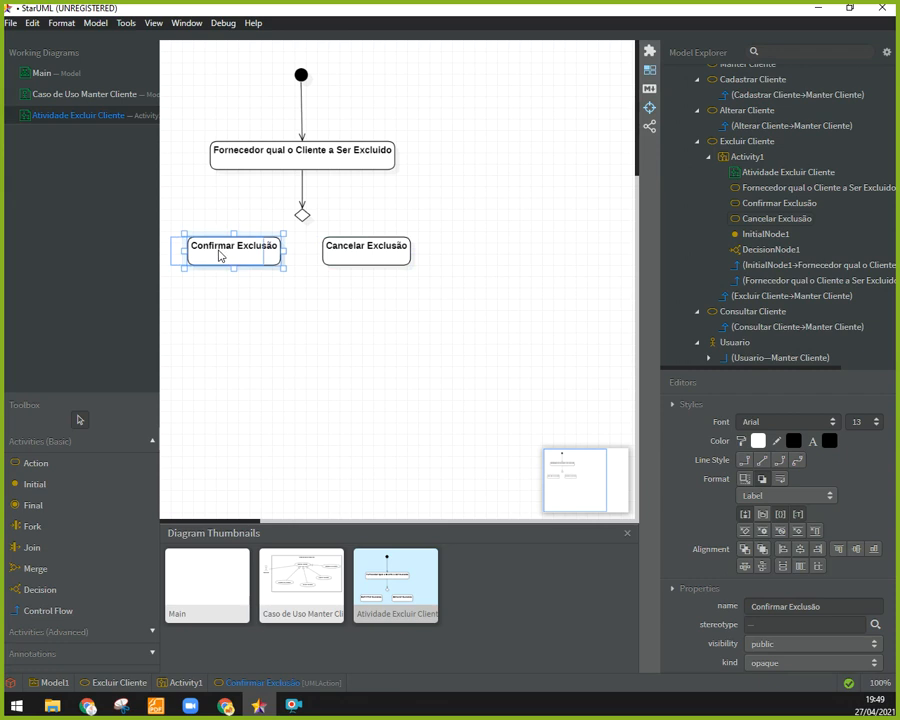
pyautogui.moveTo(220, 255); pyautogui.dragTo(225, 262)
pyautogui.click(368, 263)
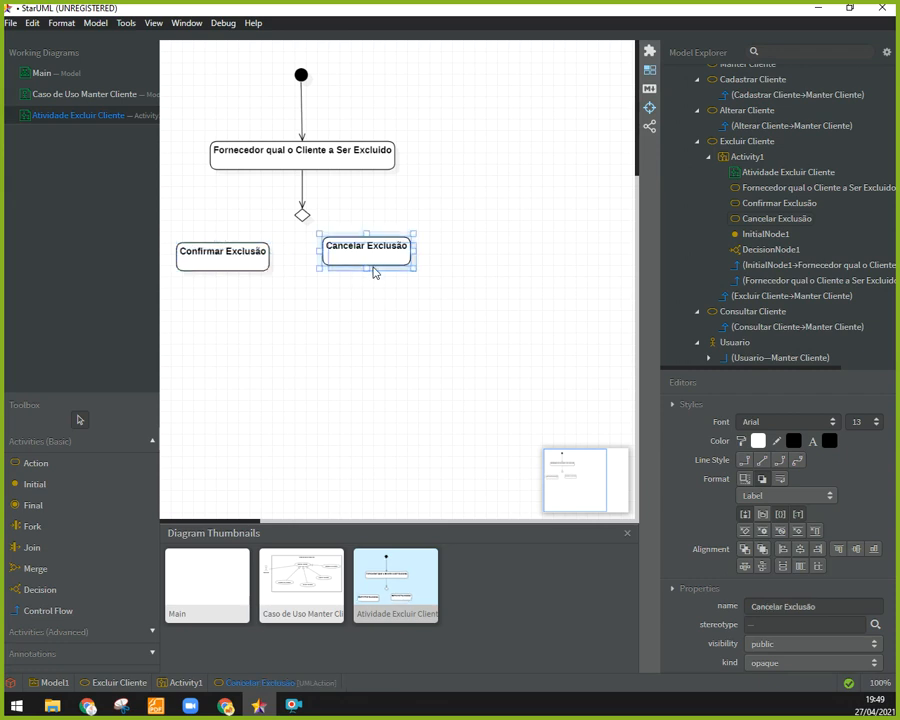
pyautogui.moveTo(373, 270); pyautogui.dragTo(378, 270)
# Rename the Confirmar Exclusão action to Exibir Mensagem de sucesso and shift it slightly left
pyautogui.doubleClick(230, 258)
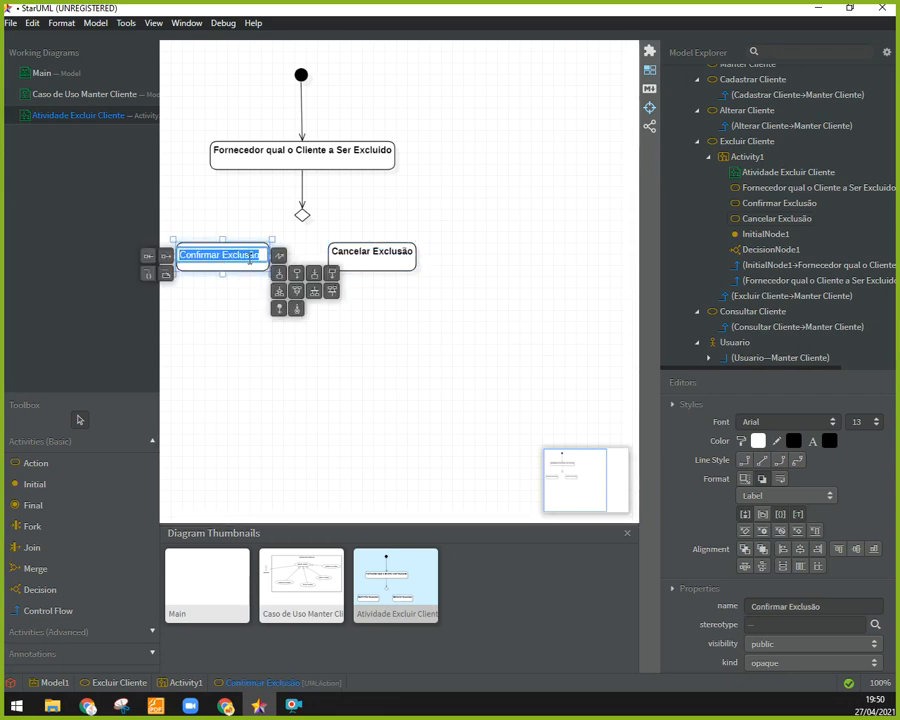
pyautogui.write('Exibir Mensagem')
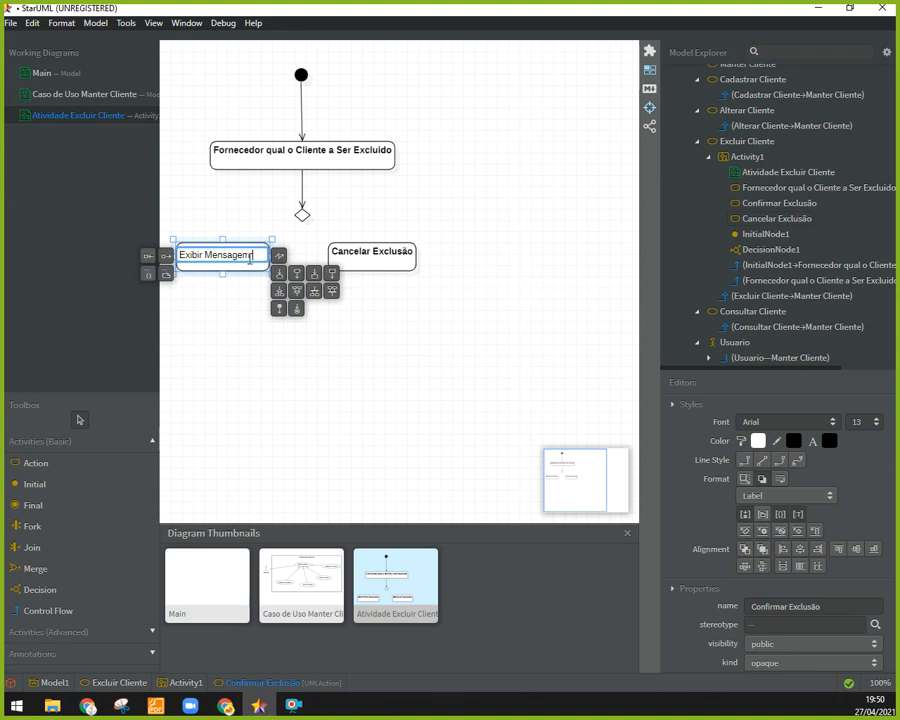
pyautogui.write(' de sucesso')
pyautogui.press('Return')
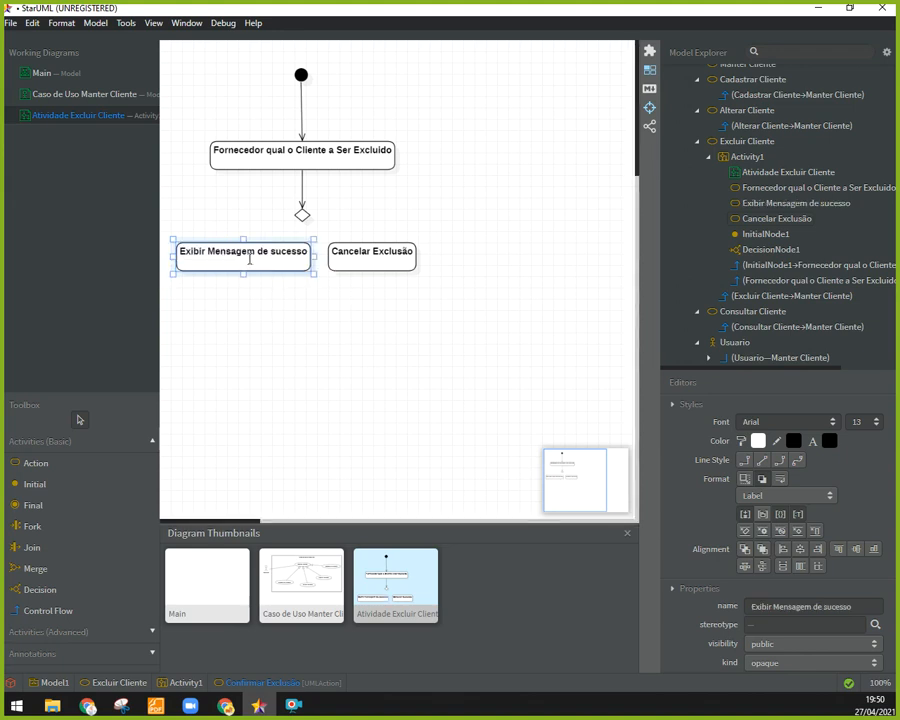
pyautogui.moveTo(243, 261); pyautogui.dragTo(231, 261)
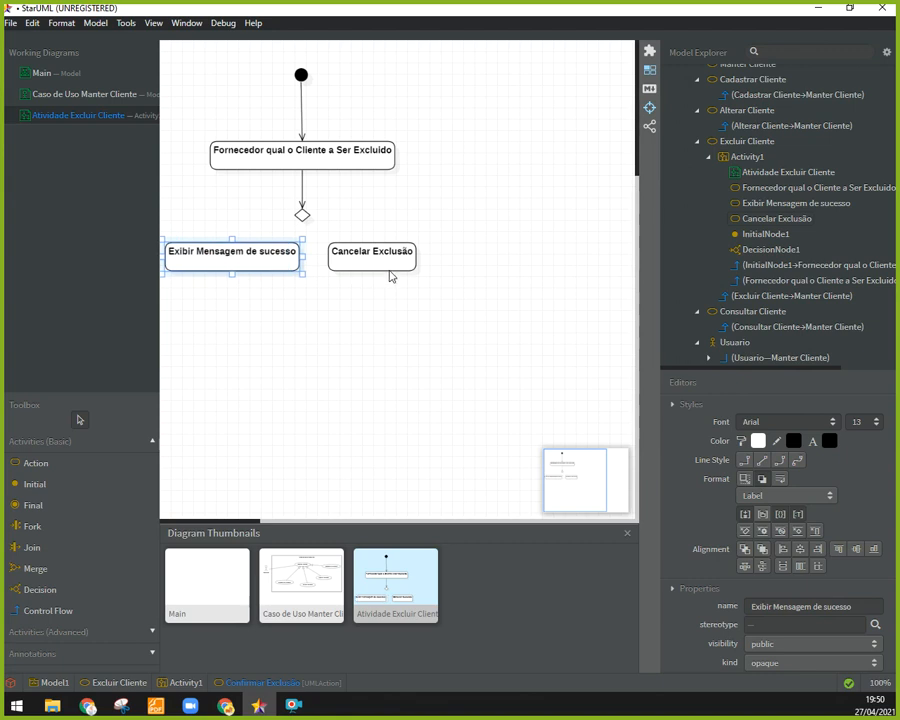
# Move the Cancelar Exclusão action farther right and rename it to Exibir dados do cliente
pyautogui.moveTo(401, 261); pyautogui.dragTo(427, 264)
pyautogui.doubleClick(399, 258)
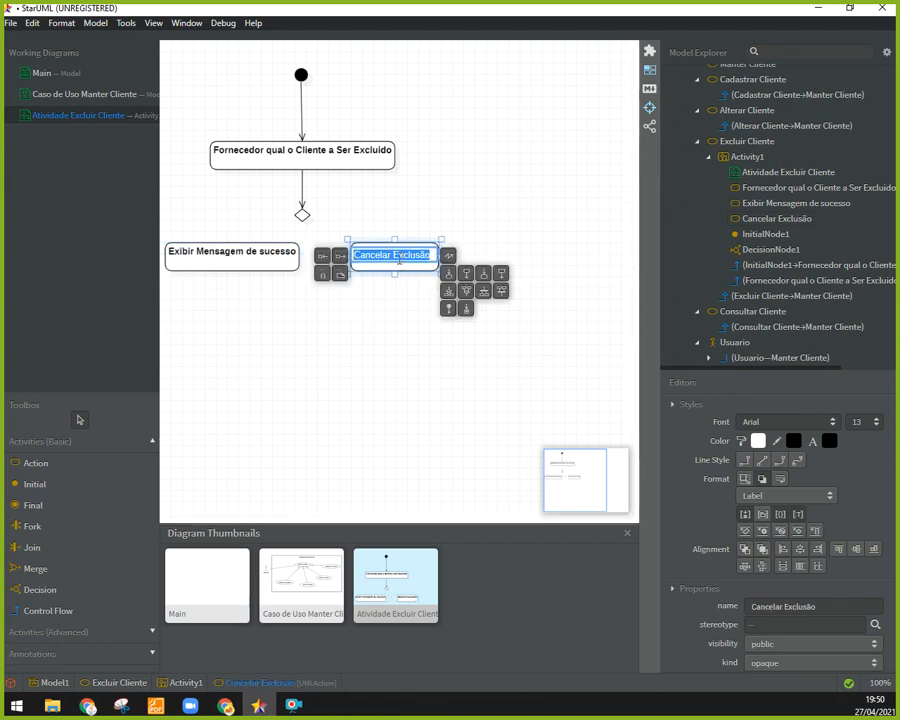
pyautogui.write('Exibir')
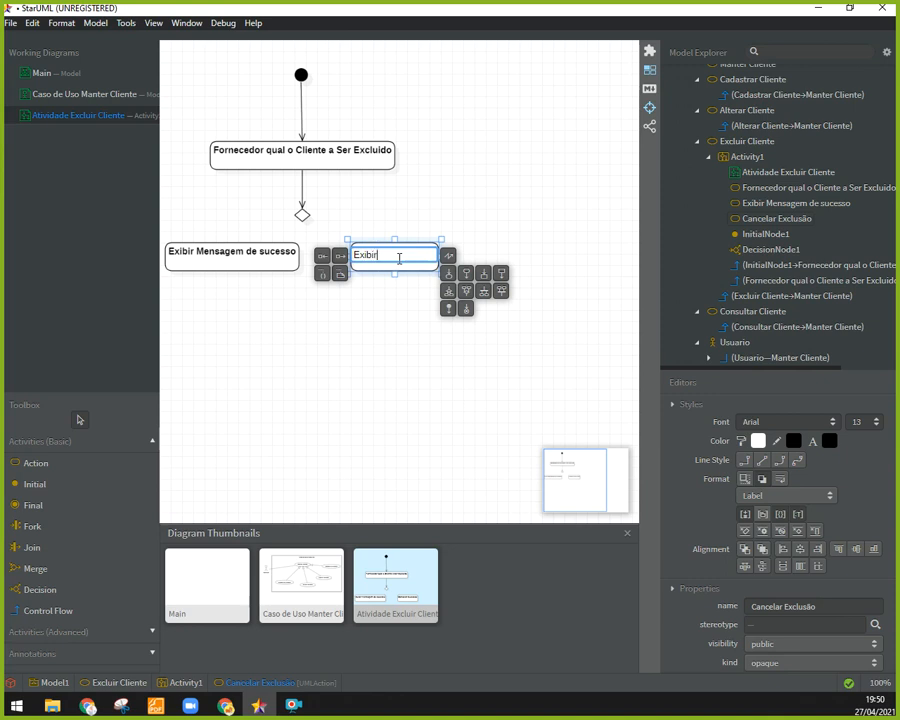
pyautogui.write(' dados do cliente')
pyautogui.press('Return')
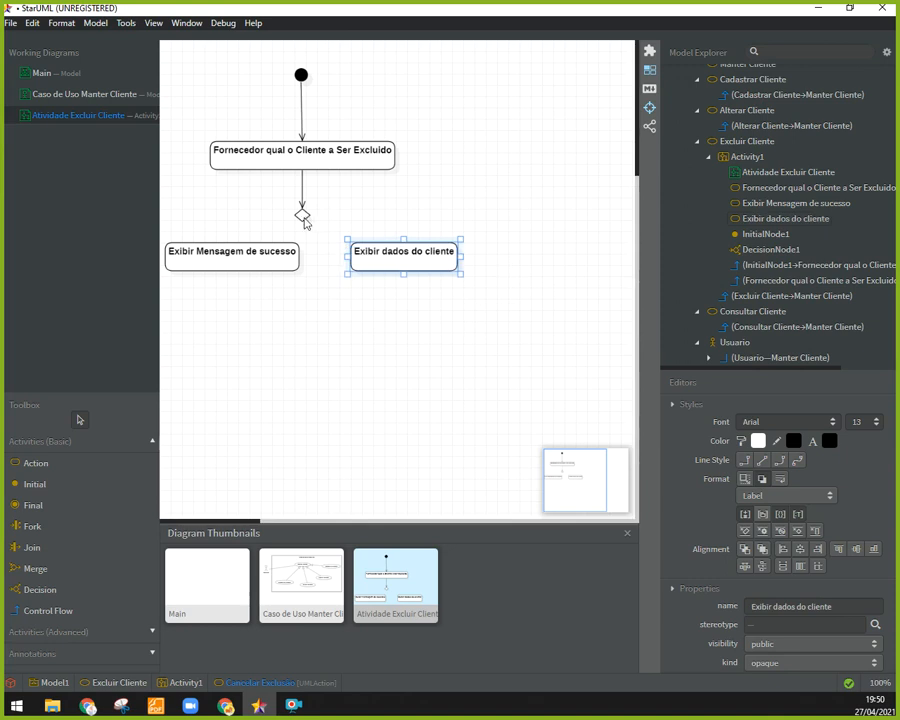
# Draw a control flow from the decision node to Exibir Mensagem de sucesso with the guard Exclusão confirmada
pyautogui.click(255, 268)
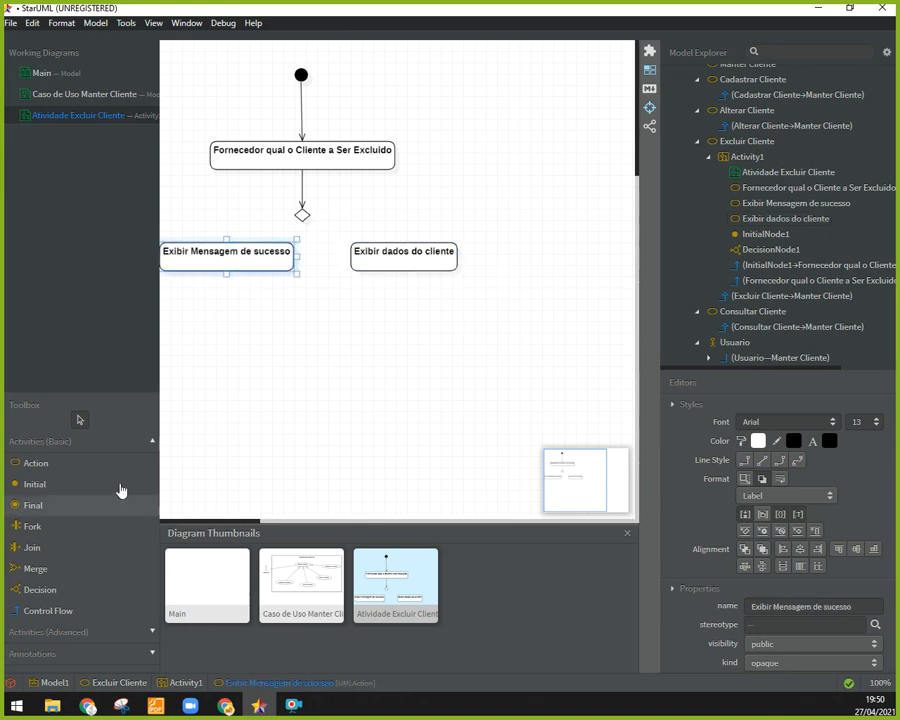
pyautogui.click(46, 610)
pyautogui.moveTo(302, 217); pyautogui.dragTo(236, 263)
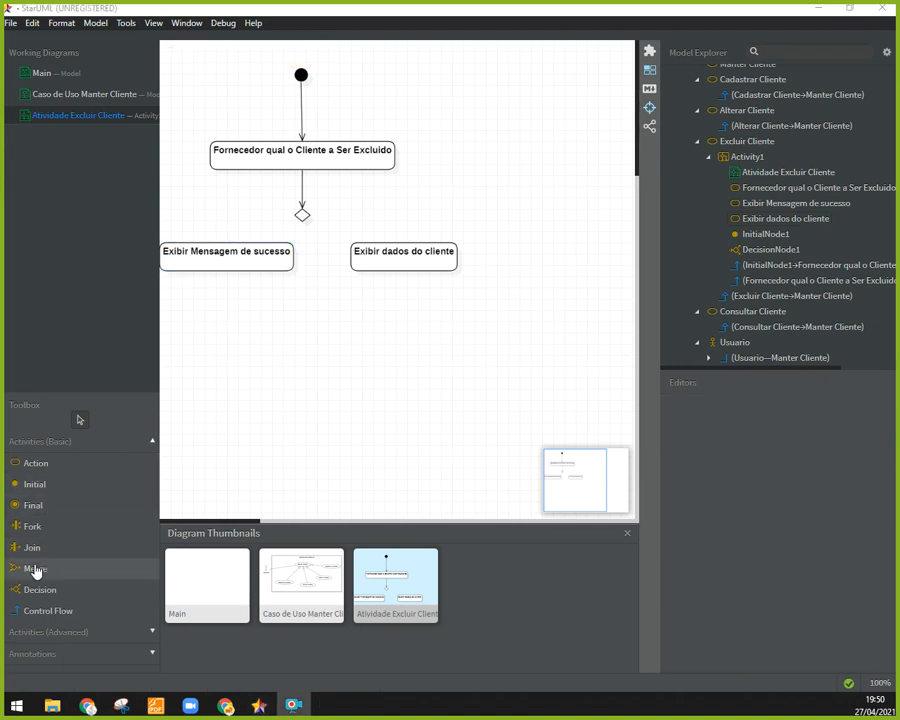
pyautogui.click(34, 610)
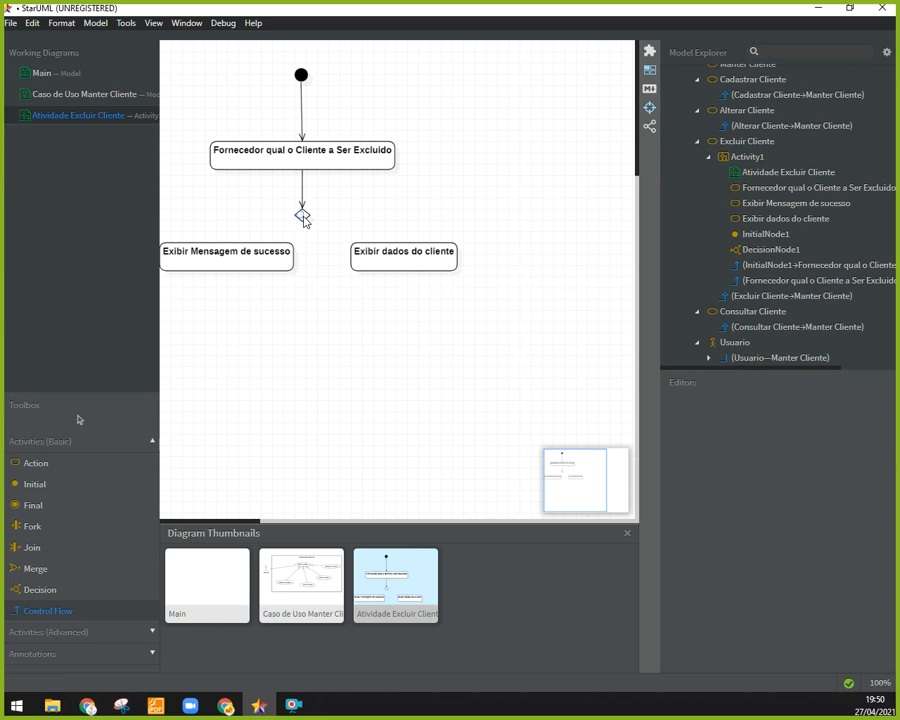
pyautogui.moveTo(302, 217); pyautogui.dragTo(264, 250)
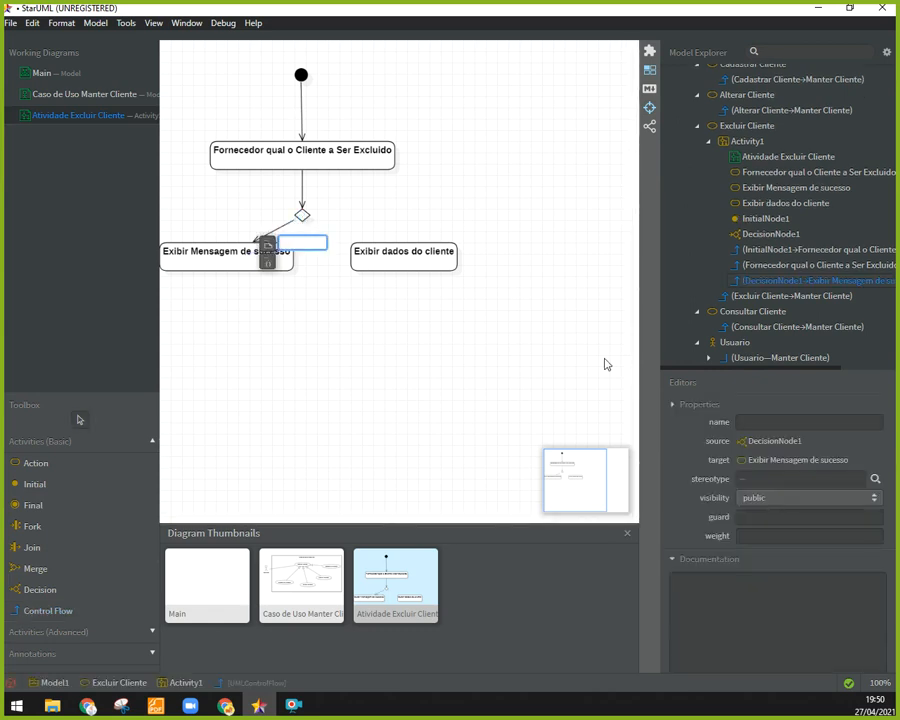
pyautogui.click(756, 517)
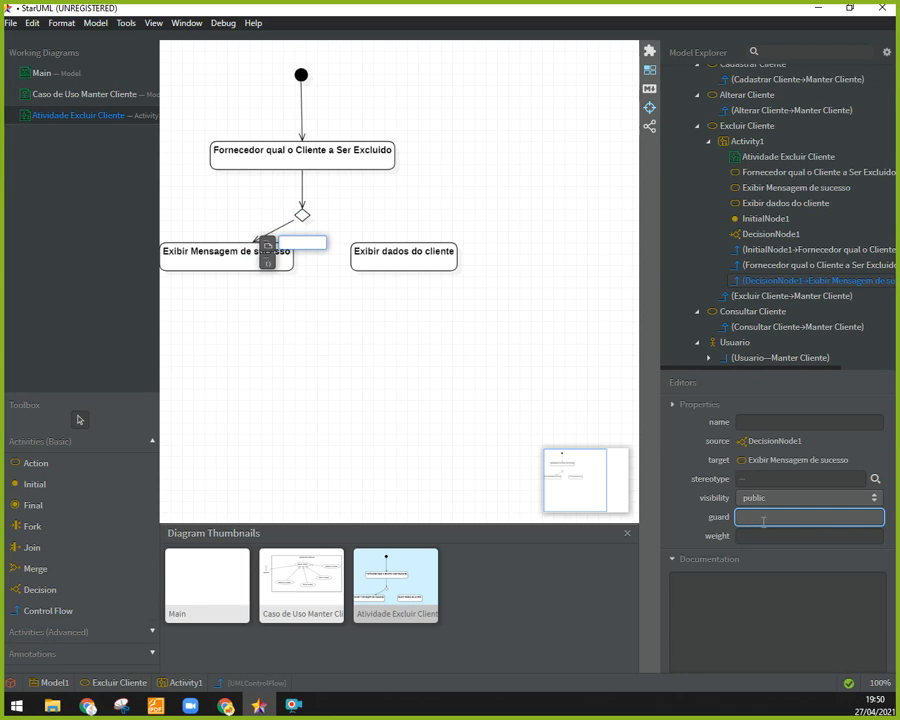
pyautogui.write('Exclusão confirmada')
pyautogui.press('Return')
# Move the two Exibir actions lower and farther apart, and center the initial node, first action and decision node above them
pyautogui.moveTo(275, 268); pyautogui.dragTo(284, 310)
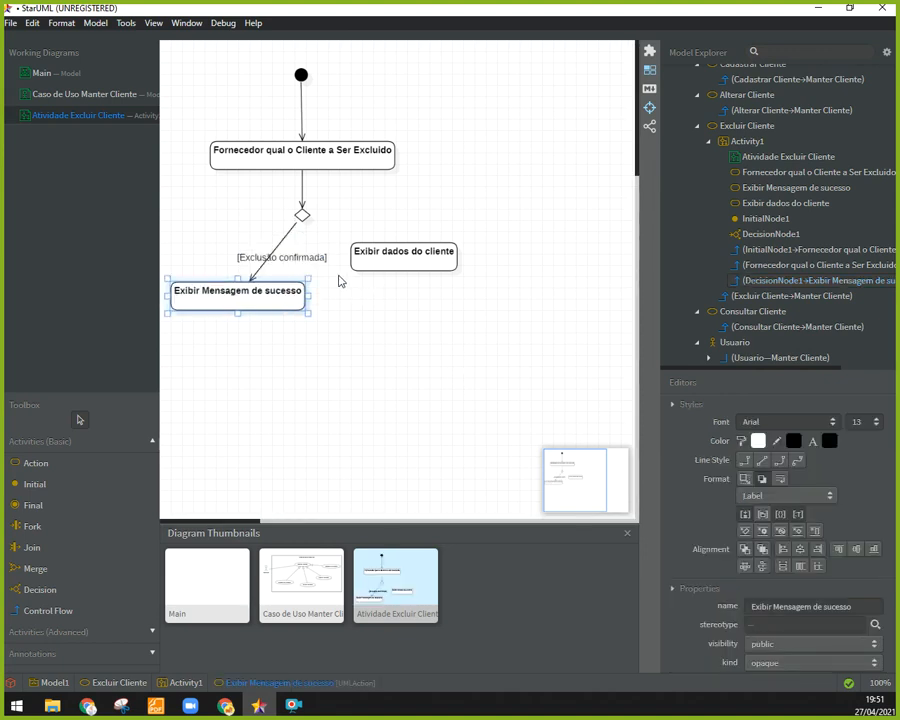
pyautogui.moveTo(408, 266); pyautogui.dragTo(442, 305)
pyautogui.moveTo(178, 45); pyautogui.dragTo(450, 245)
pyautogui.moveTo(339, 157); pyautogui.dragTo(385, 160)
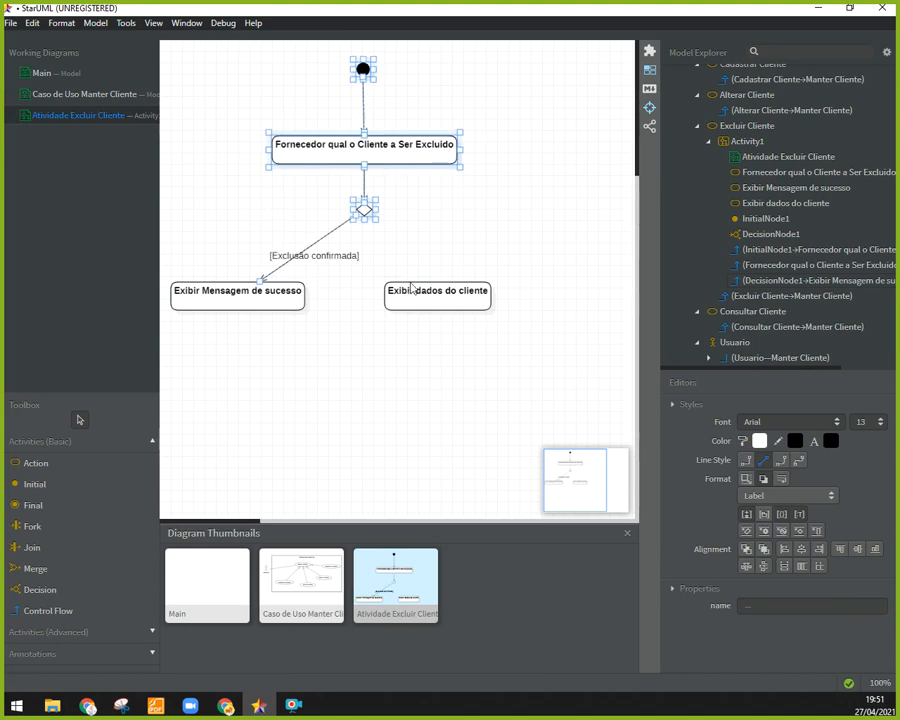
pyautogui.moveTo(430, 298); pyautogui.dragTo(478, 306)
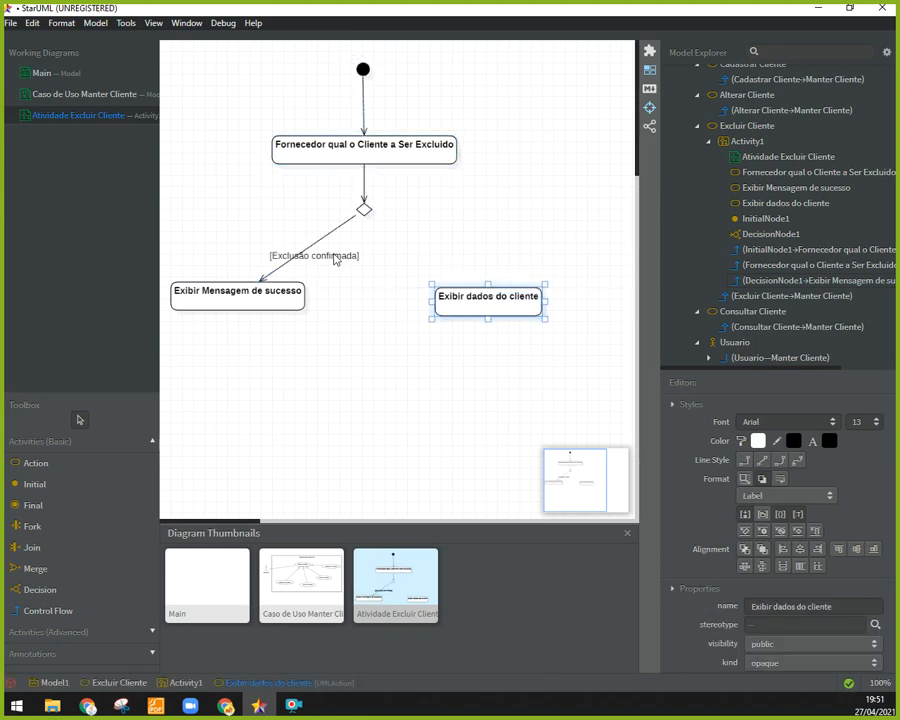
pyautogui.moveTo(479, 308)
pyautogui.mouseDown()
pyautogui.moveTo(458, 304)
pyautogui.moveTo(470, 310)
pyautogui.mouseUp()
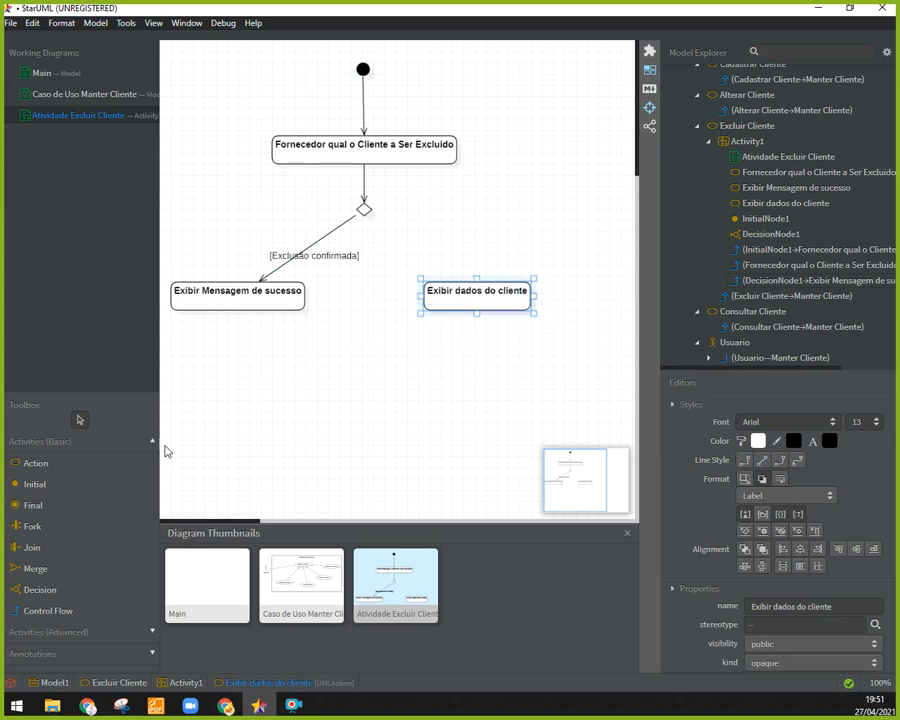
pyautogui.click(44, 614)
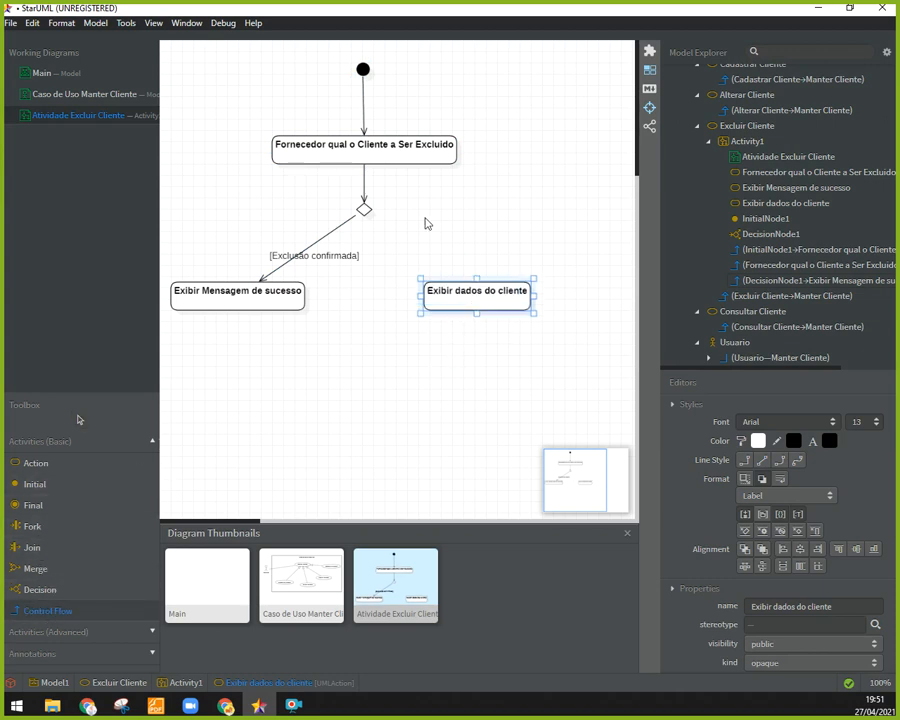
pyautogui.moveTo(364, 211); pyautogui.dragTo(446, 296)
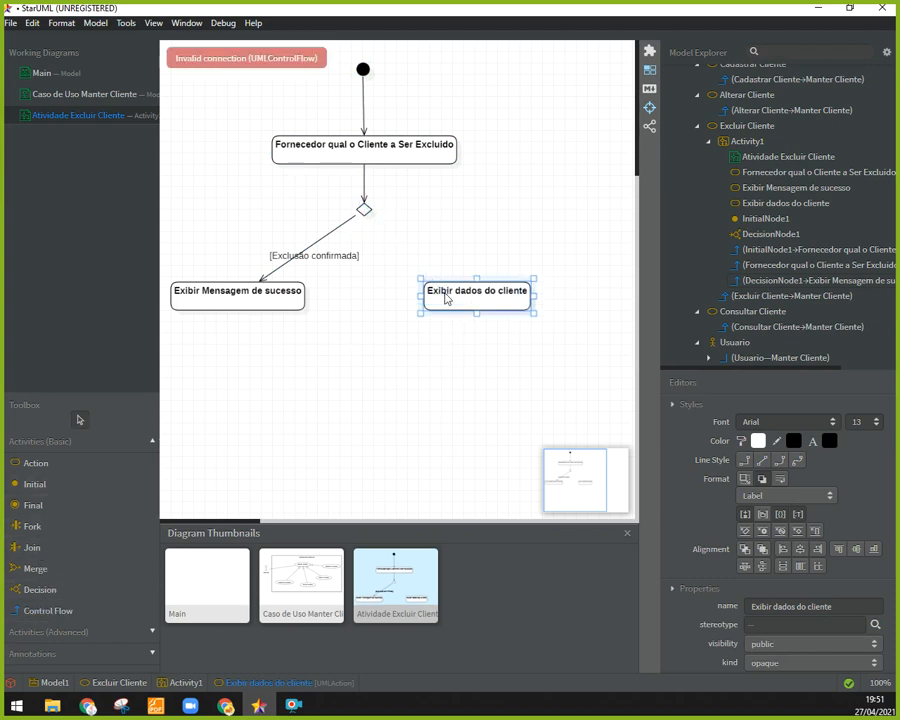
pyautogui.click(398, 396)
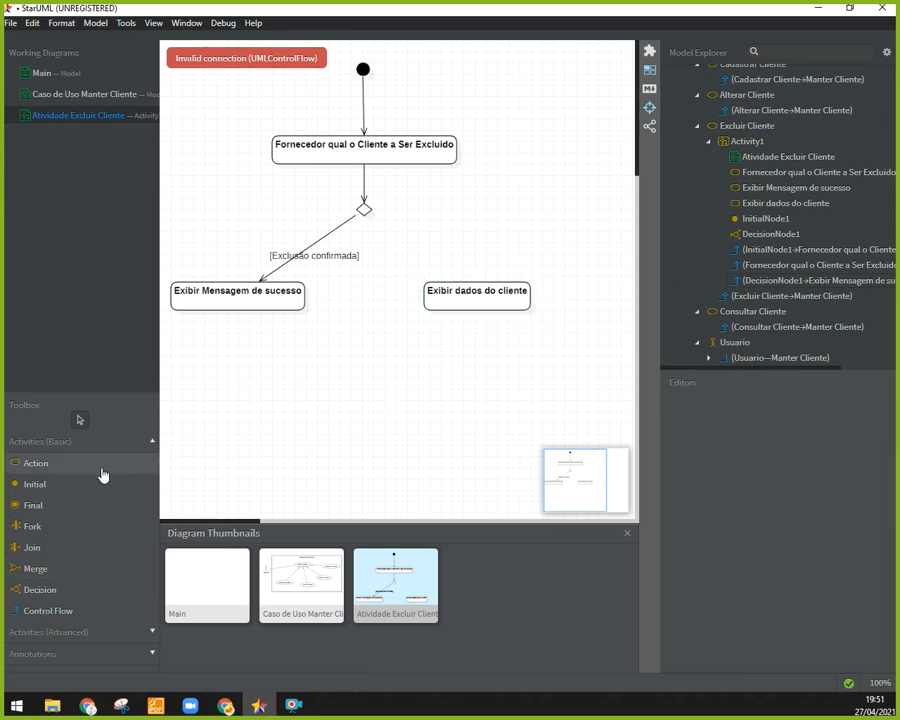
# Draw a control flow from the decision node to Exibir dados do cliente with the guard Exclusão cancelada, and move both guard labels outward from their lines
pyautogui.click(36, 614)
pyautogui.moveTo(364, 210); pyautogui.dragTo(447, 297)
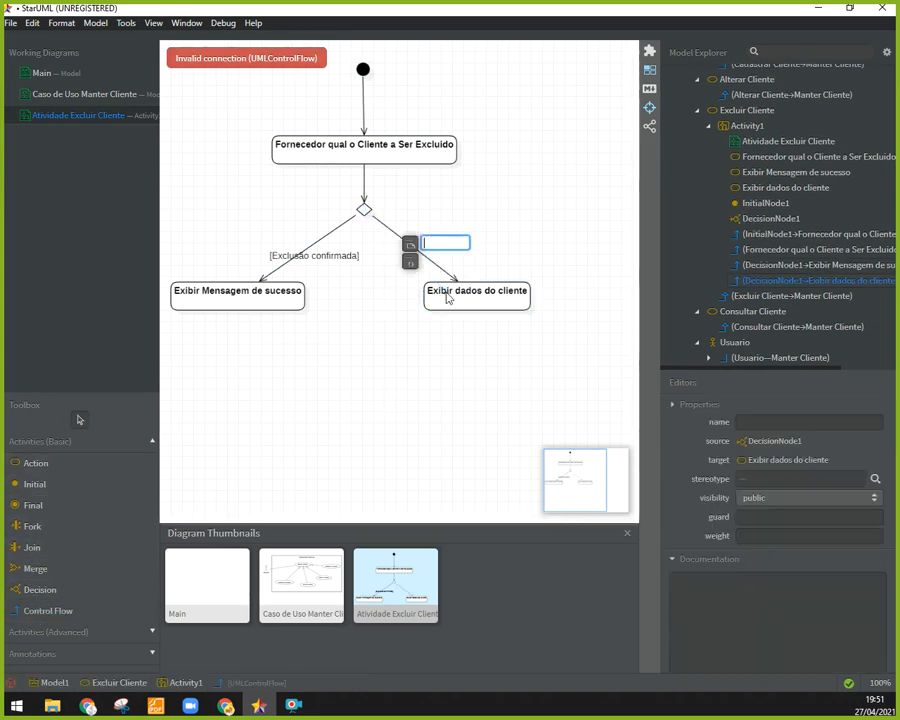
pyautogui.click(763, 516)
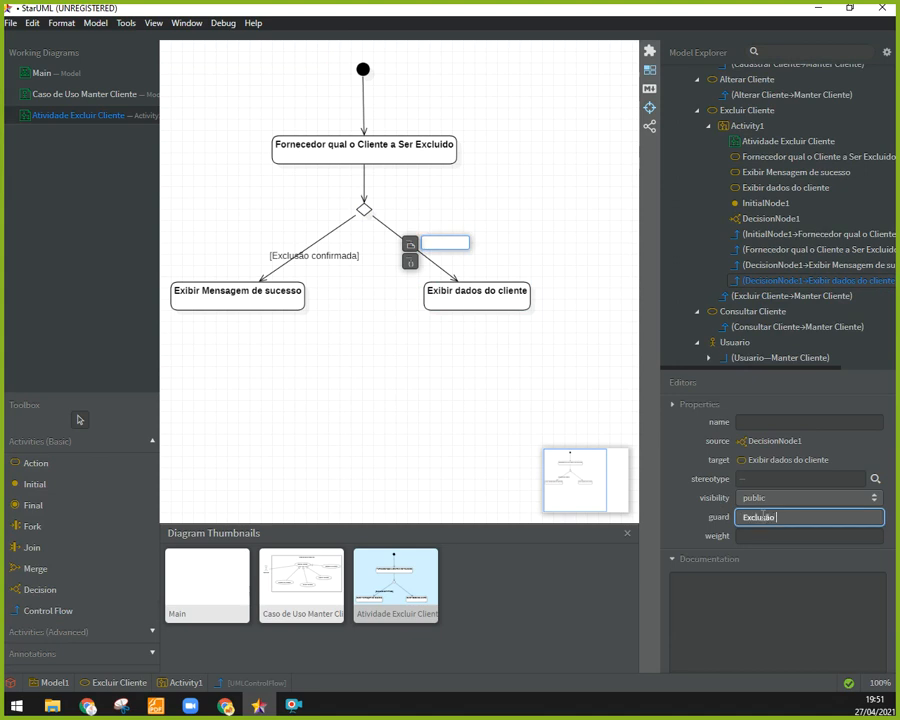
pyautogui.write('Exclusão cancelada')
pyautogui.press('Return')
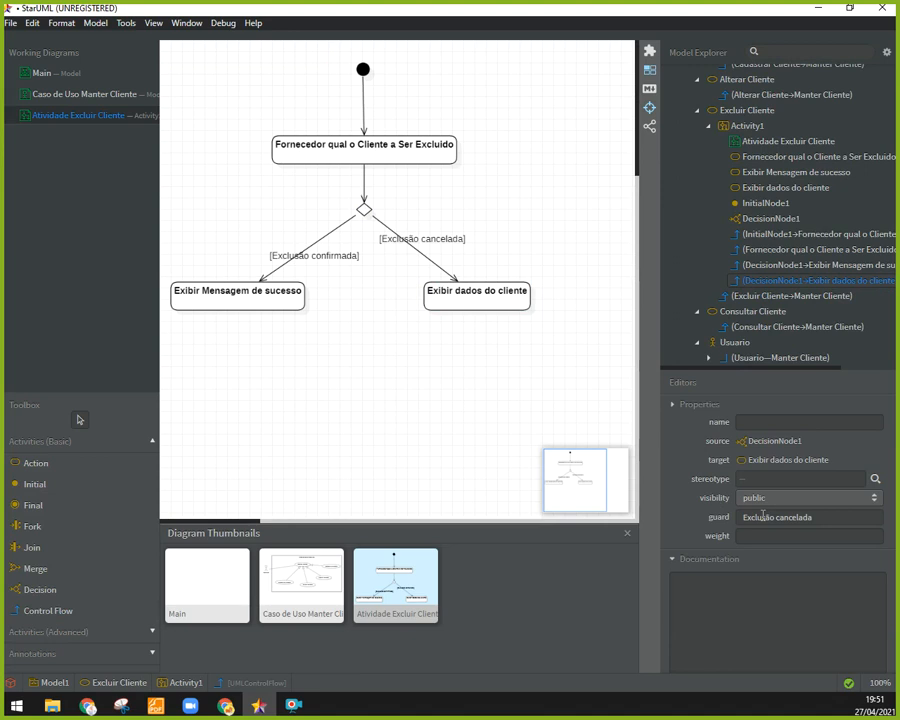
pyautogui.click(455, 241)
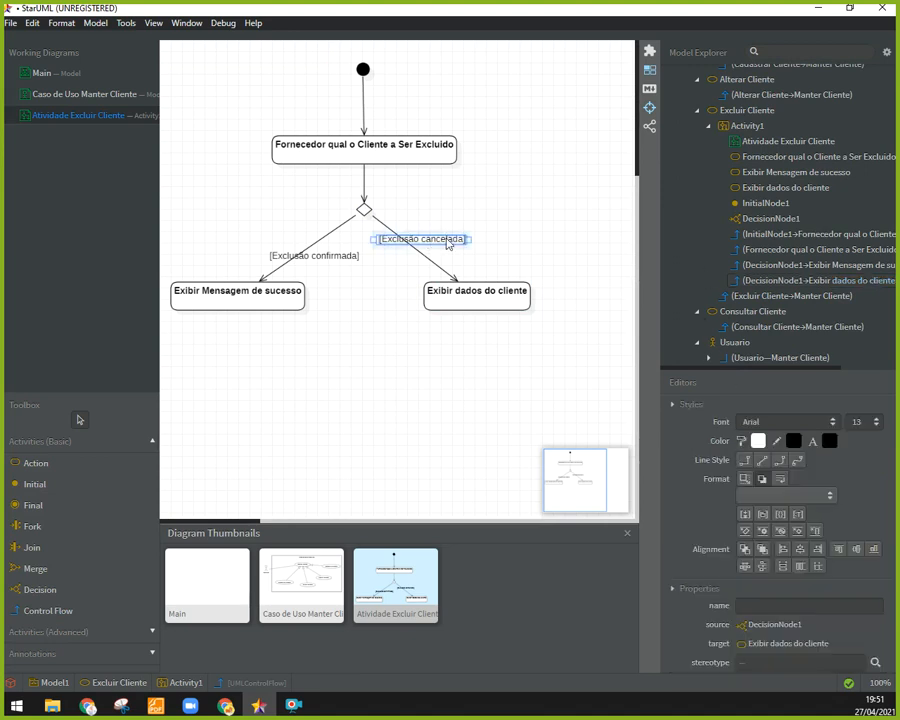
pyautogui.moveTo(317, 258); pyautogui.dragTo(283, 236)
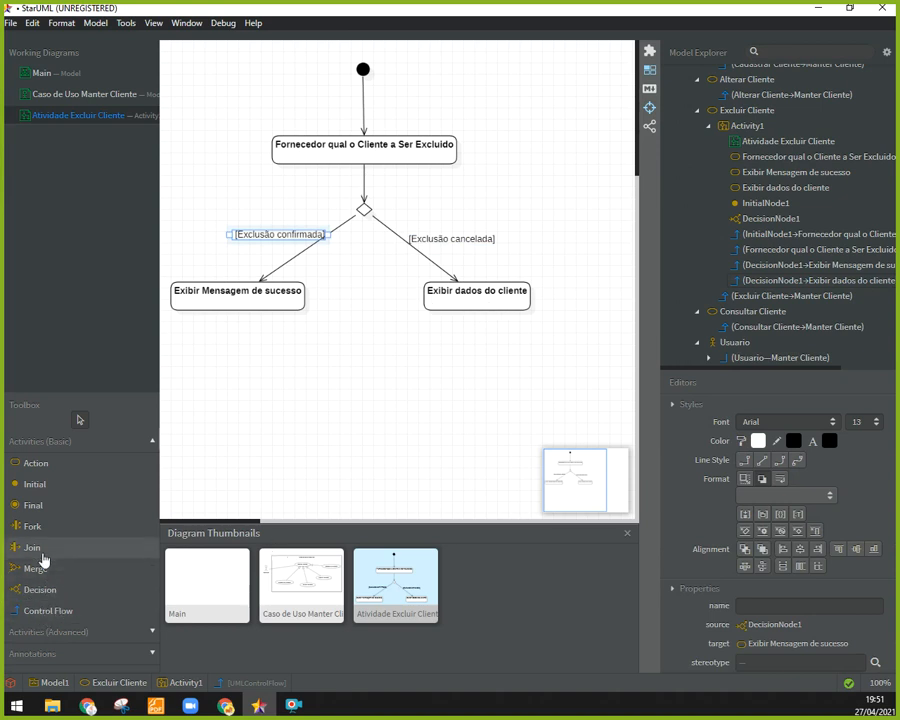
# Add an action named Exibir Ultimo Cliente centered below Exibir Mensagem de sucesso and Exibir dados do cliente
pyautogui.click(40, 465)
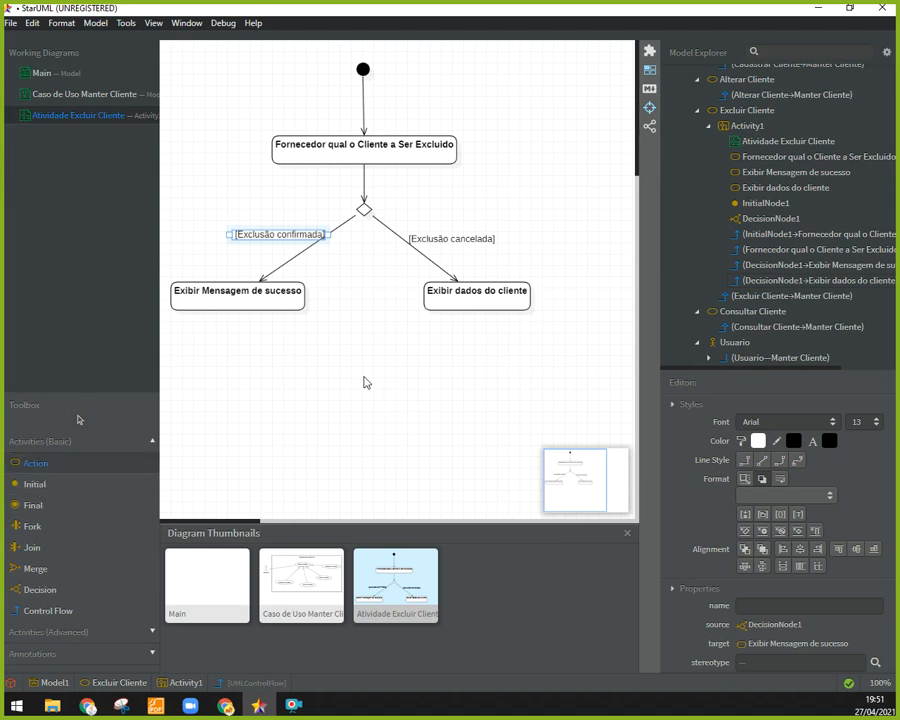
pyautogui.click(345, 358)
pyautogui.write('E')
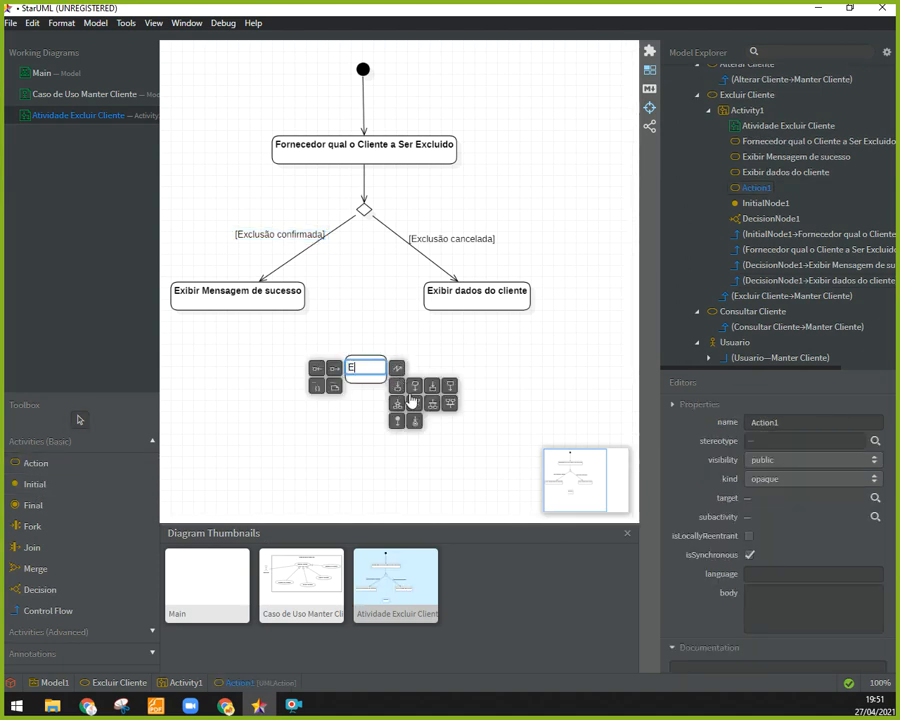
pyautogui.write('xibir Ultimo Cliente')
pyautogui.press('Return')
pyautogui.click(354, 385)
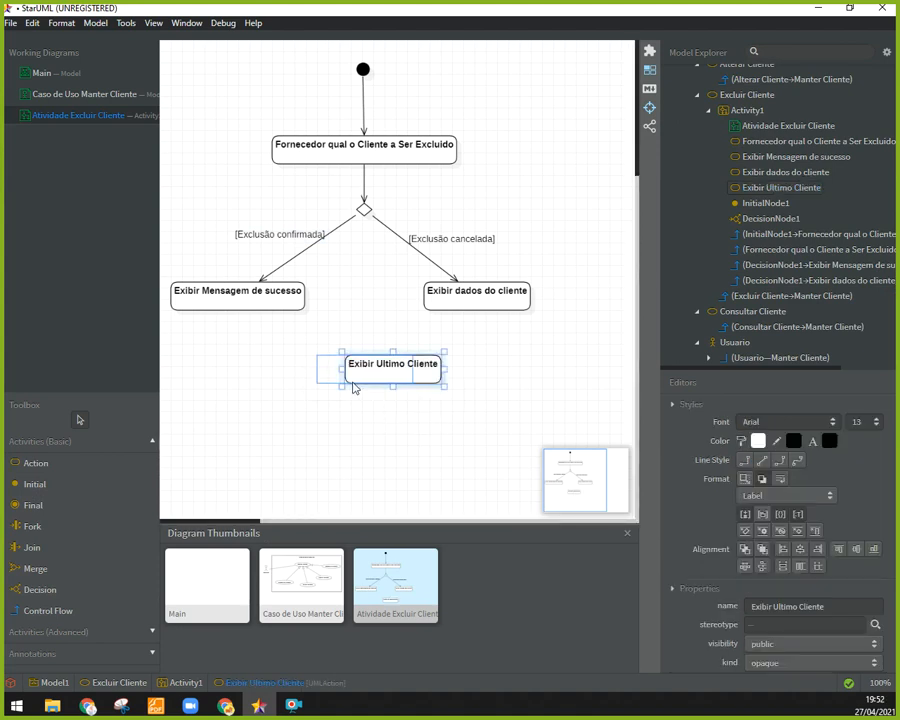
pyautogui.moveTo(353, 388); pyautogui.dragTo(344, 386)
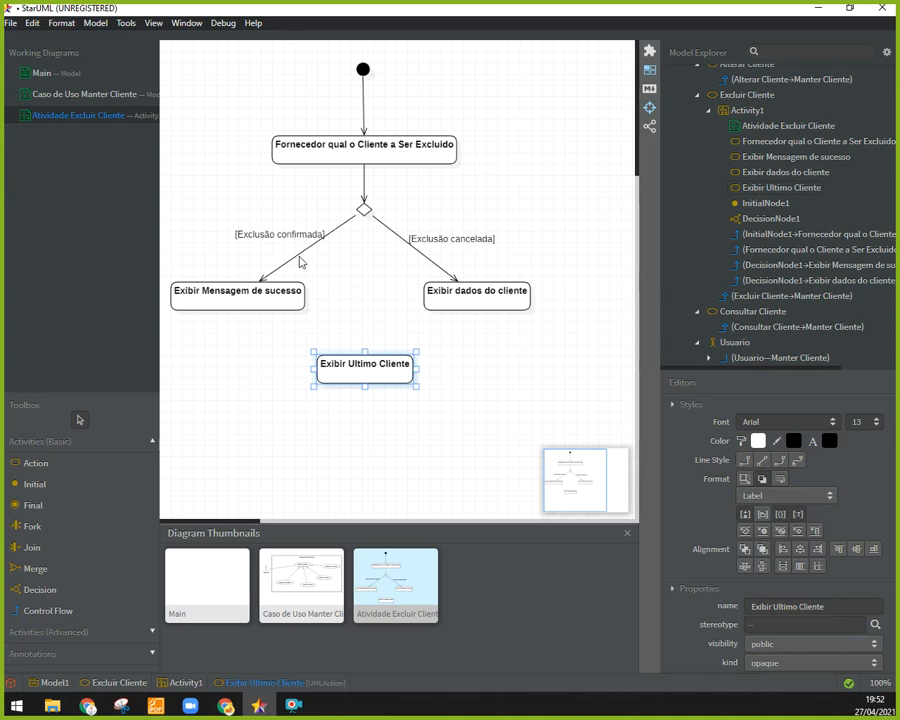
# Draw control flows from Exibir Mensagem de sucesso and from Exibir dados do cliente to Exibir Ultimo Cliente
pyautogui.click(41, 610)
pyautogui.moveTo(227, 303)
pyautogui.mouseDown()
pyautogui.moveTo(331, 370)
pyautogui.moveTo(356, 368)
pyautogui.mouseUp()
pyautogui.click(42, 609)
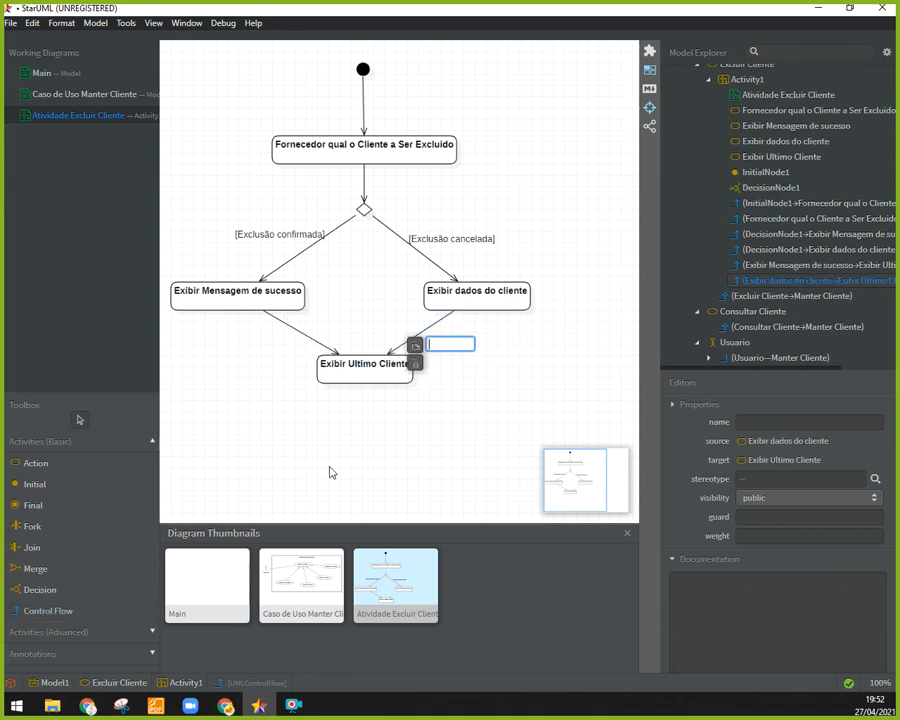
# Place a final node below Exibir Ultimo Cliente and draw a control flow from the action to it
pyautogui.click(48, 508)
pyautogui.click(358, 458)
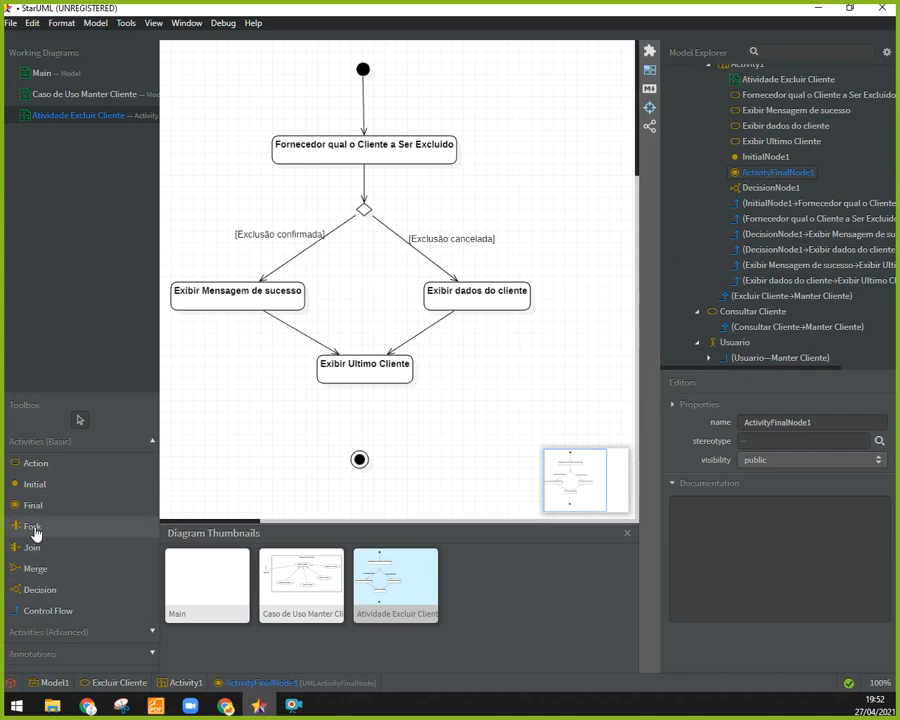
pyautogui.click(44, 608)
pyautogui.moveTo(361, 372); pyautogui.dragTo(362, 460)
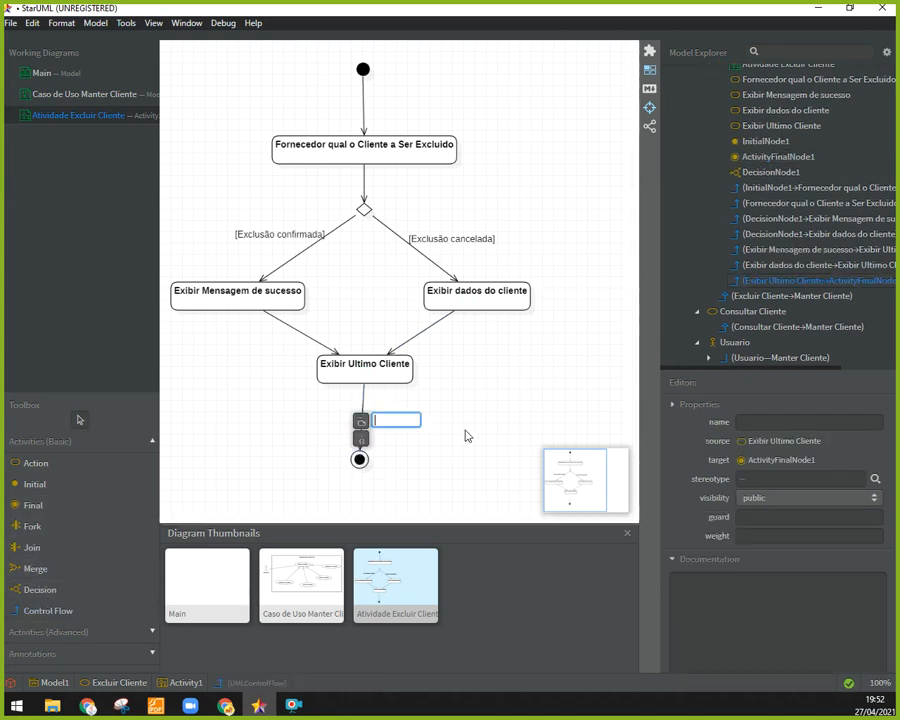
pyautogui.click(464, 432)
pyautogui.click(360, 460)
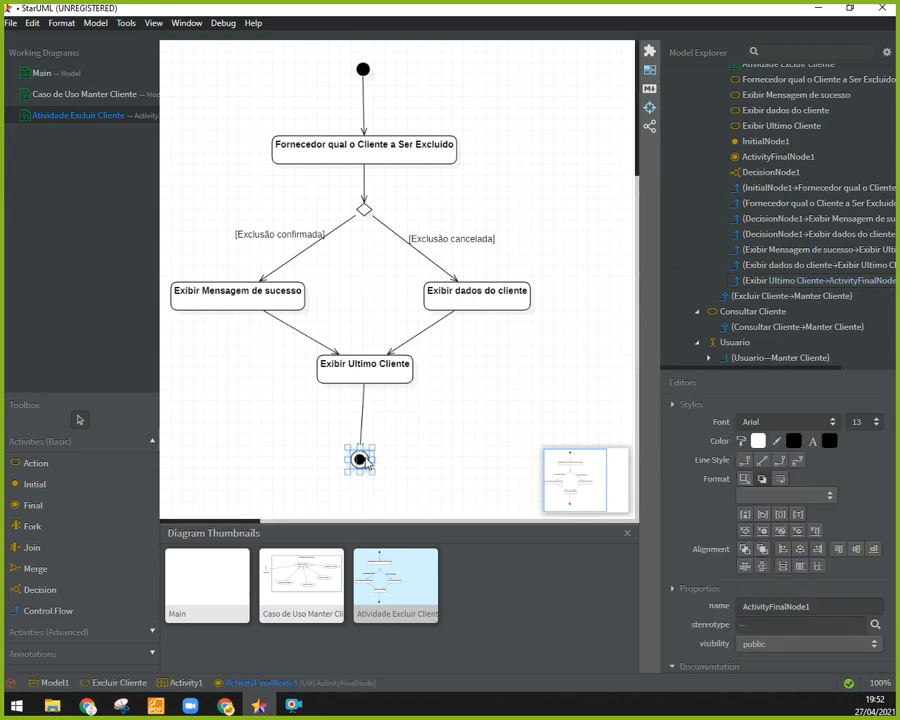
# Review how the activity diagram is nested under Excluir Cliente in the model tree and compare it with the use case diagram
pyautogui.click(436, 448)
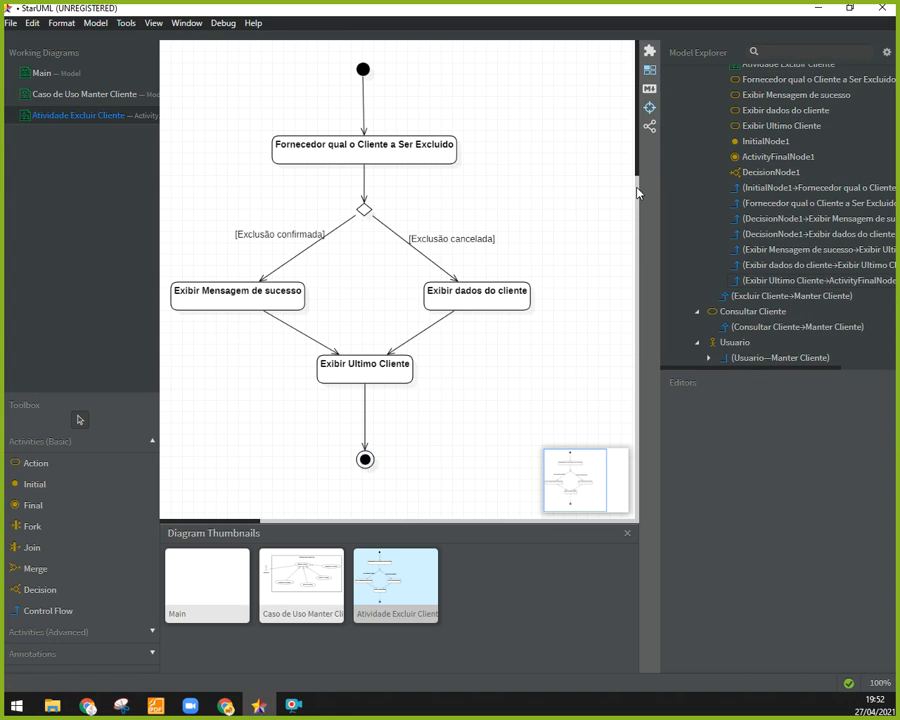
pyautogui.scroll(6, 740, 250)
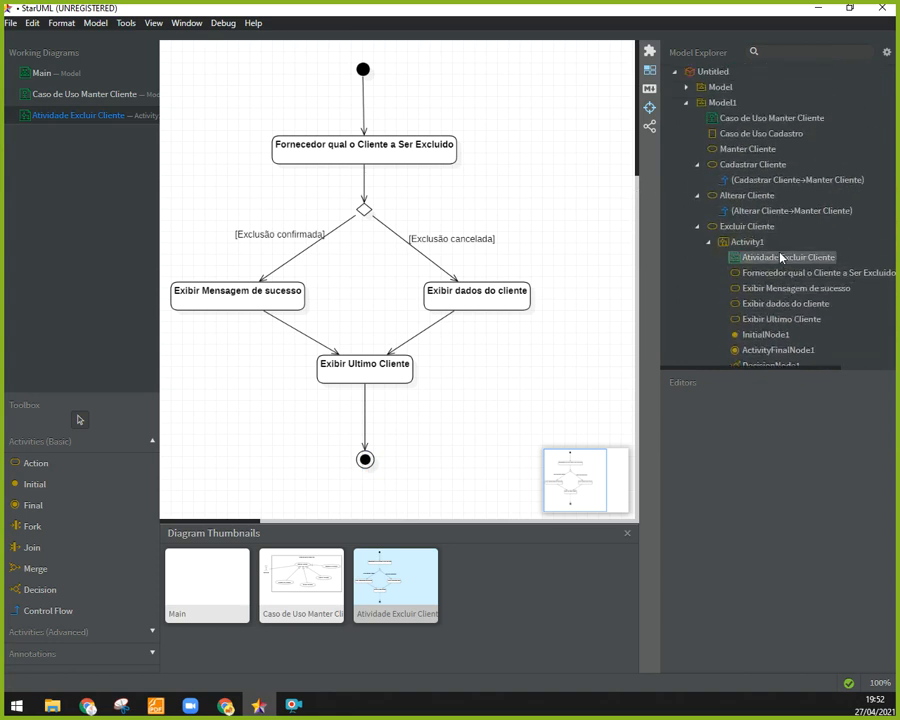
pyautogui.click(709, 243)
pyautogui.click(748, 245)
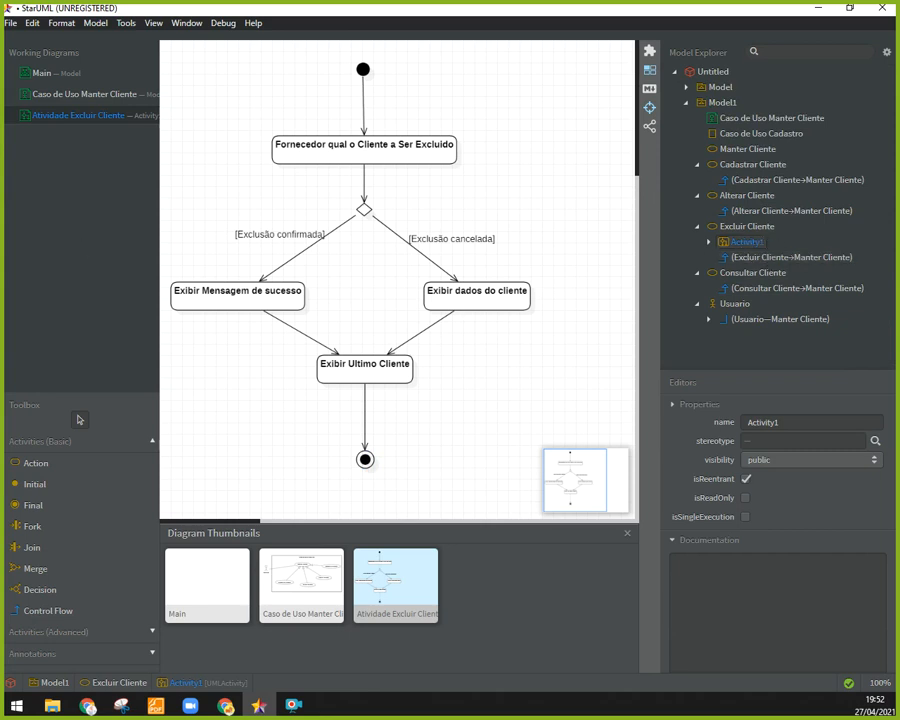
pyautogui.click(314, 590)
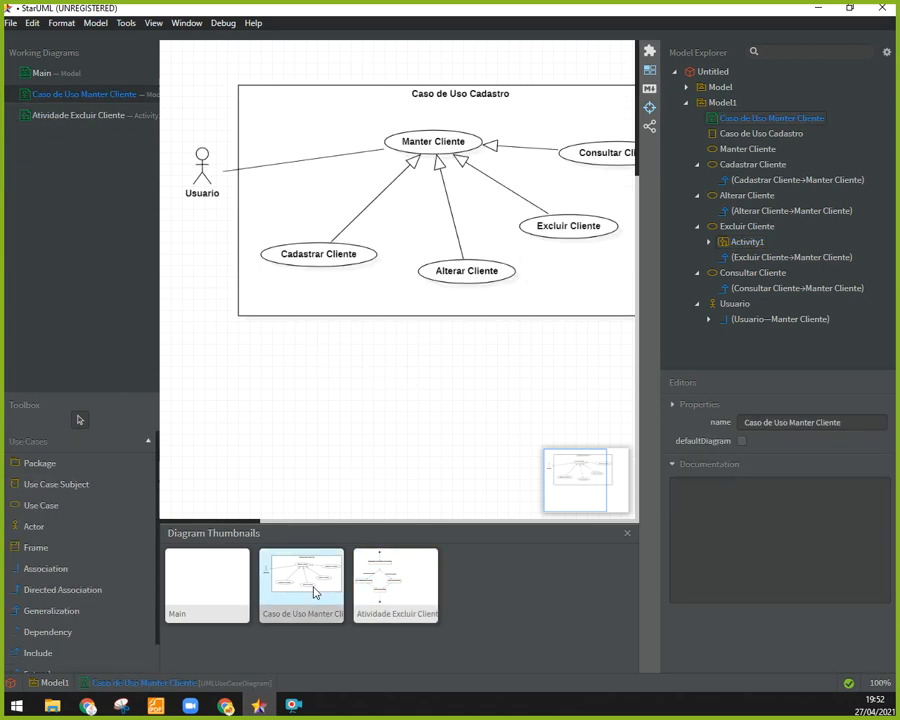
pyautogui.click(410, 578)
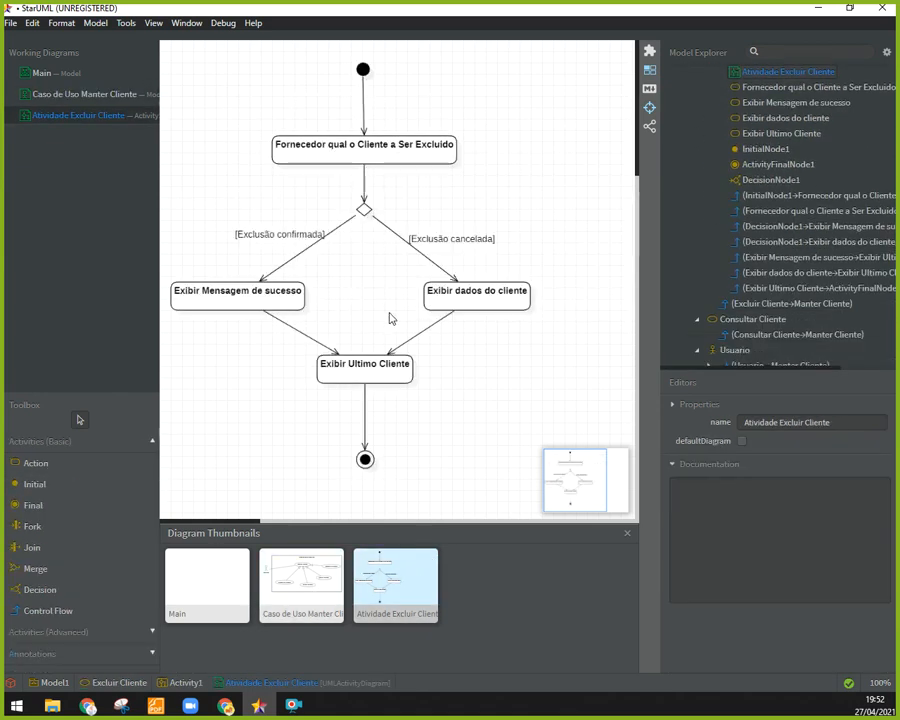
pyautogui.scroll(3, 752, 236)
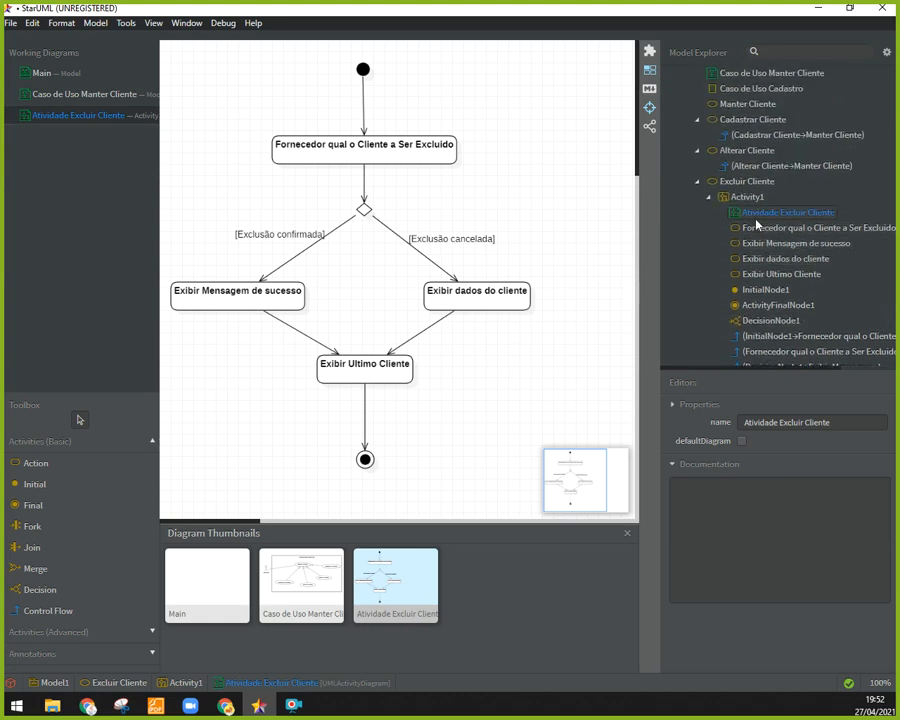
pyautogui.click(709, 199)
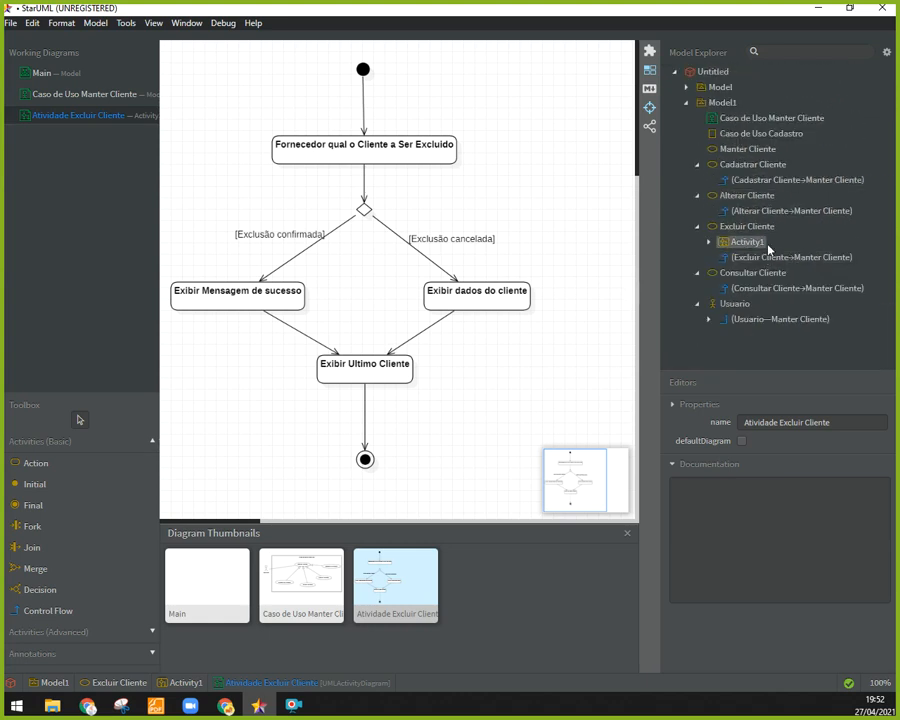
pyautogui.click(750, 228)
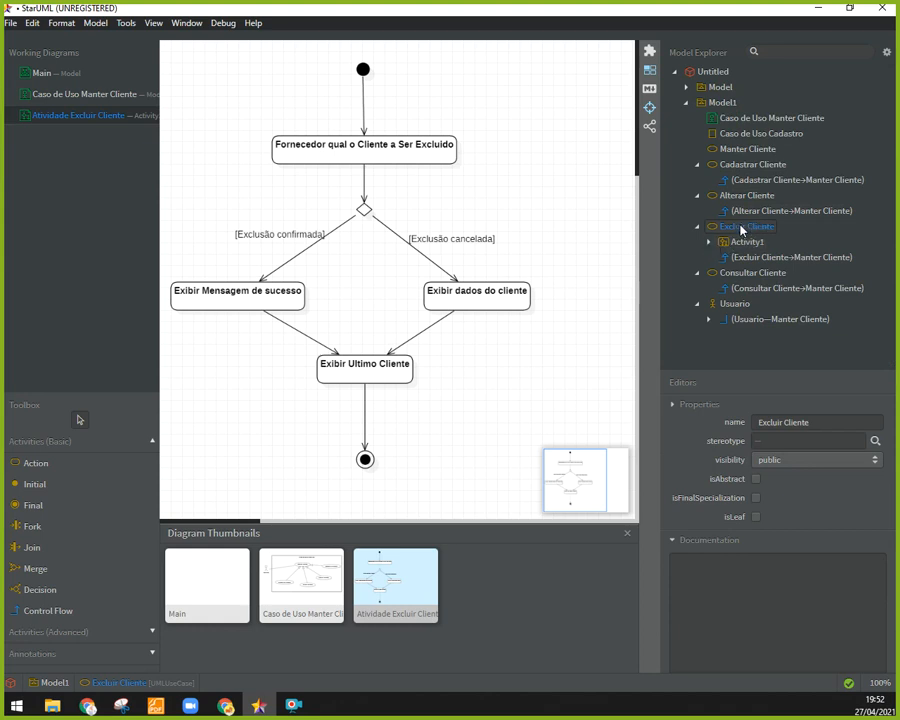
pyautogui.click(765, 259)
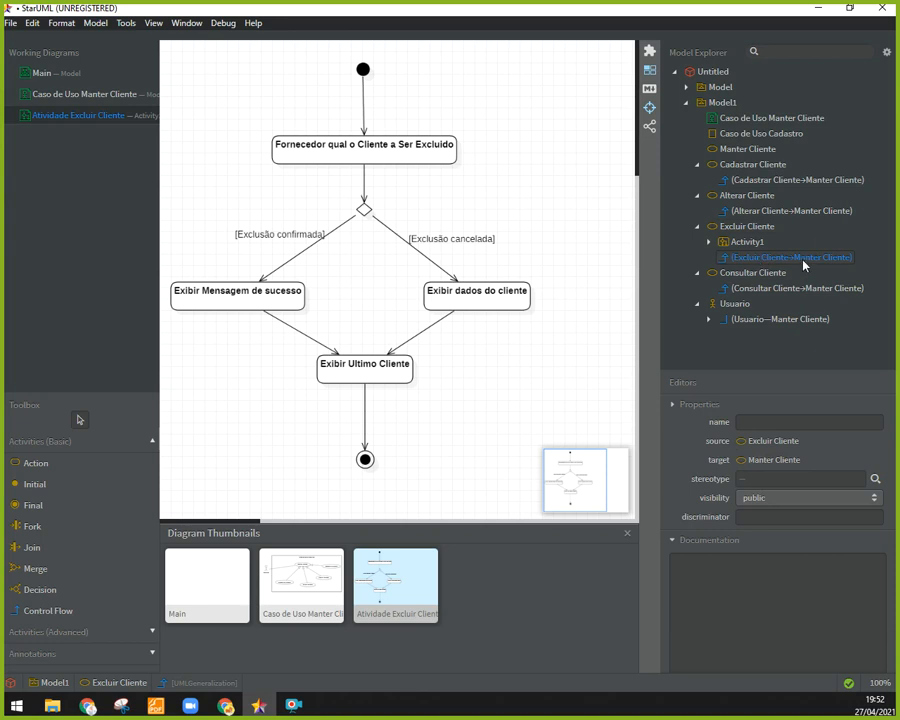
pyautogui.click(297, 586)
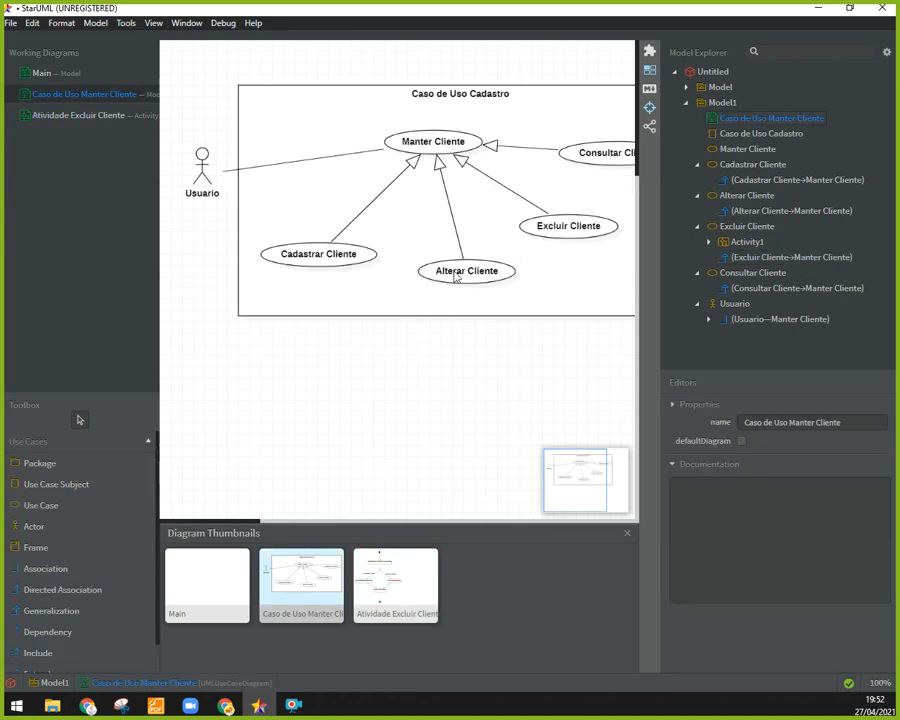
pyautogui.click(709, 242)
pyautogui.click(781, 258)
pyautogui.doubleClick(780, 260)
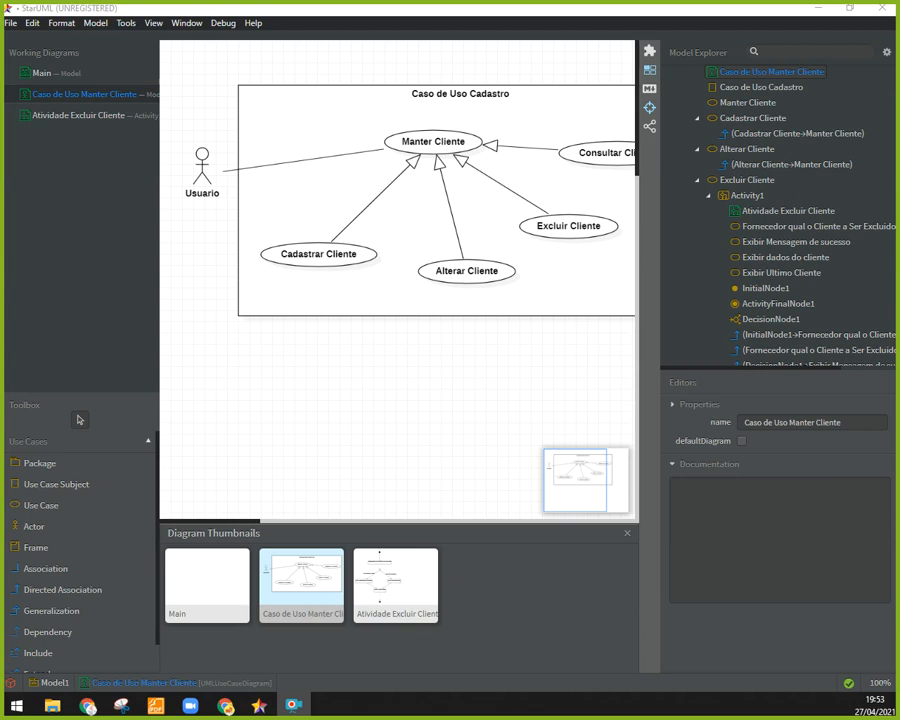
# Widen the diagram area to fit the whole Caso de Uso Cadastro frame and collapse Model1 in the model tree
pyautogui.moveTo(659, 273); pyautogui.dragTo(730, 283)
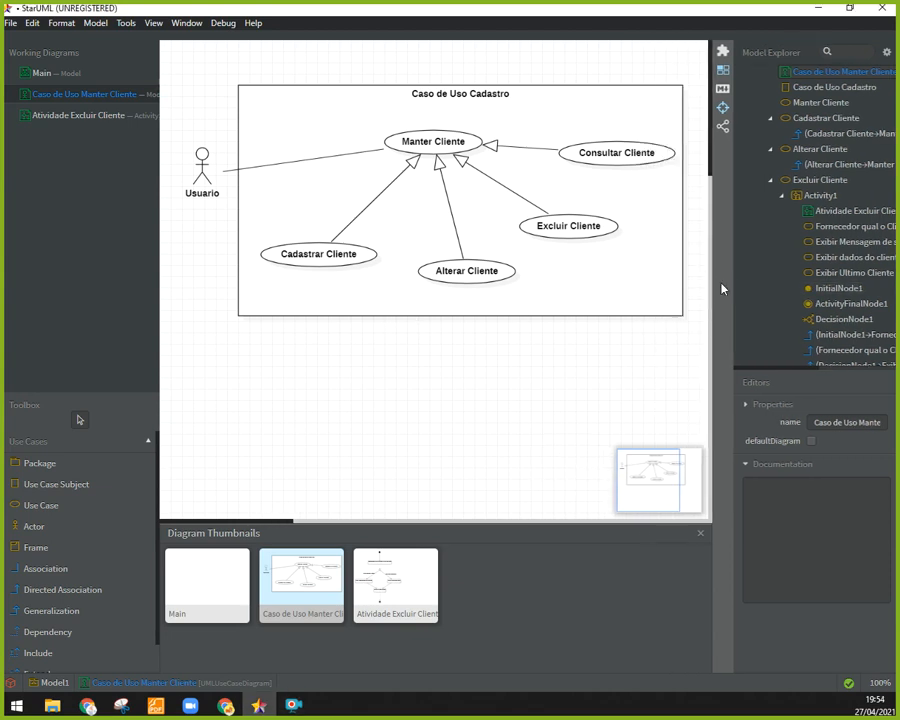
pyautogui.scroll(1, 796, 173)
pyautogui.scroll(1, 794, 160)
pyautogui.click(759, 118)
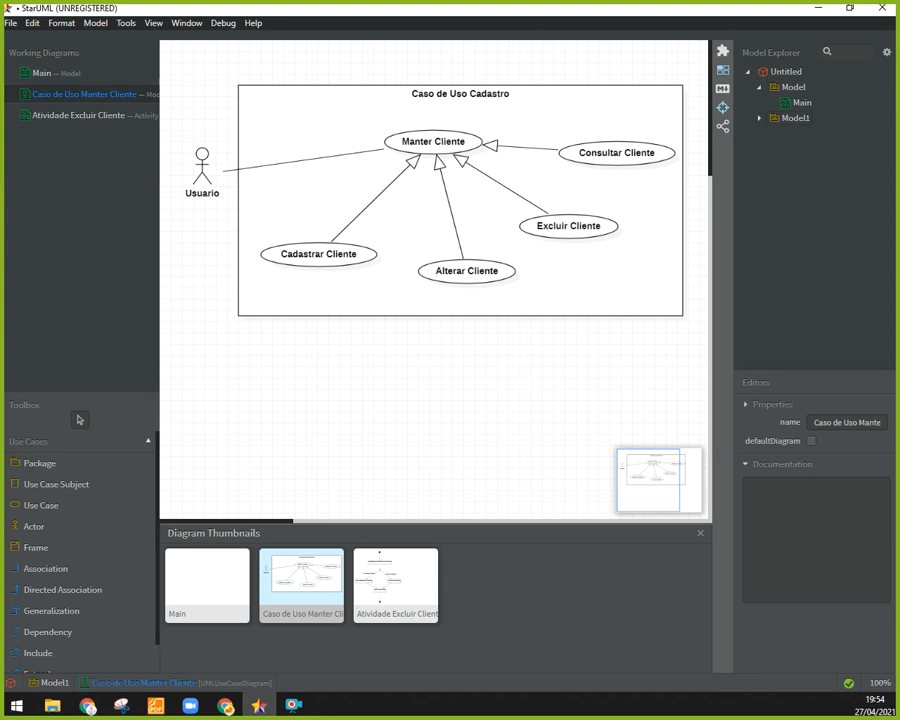
pyautogui.click(293, 706)
pyautogui.click(101, 23)
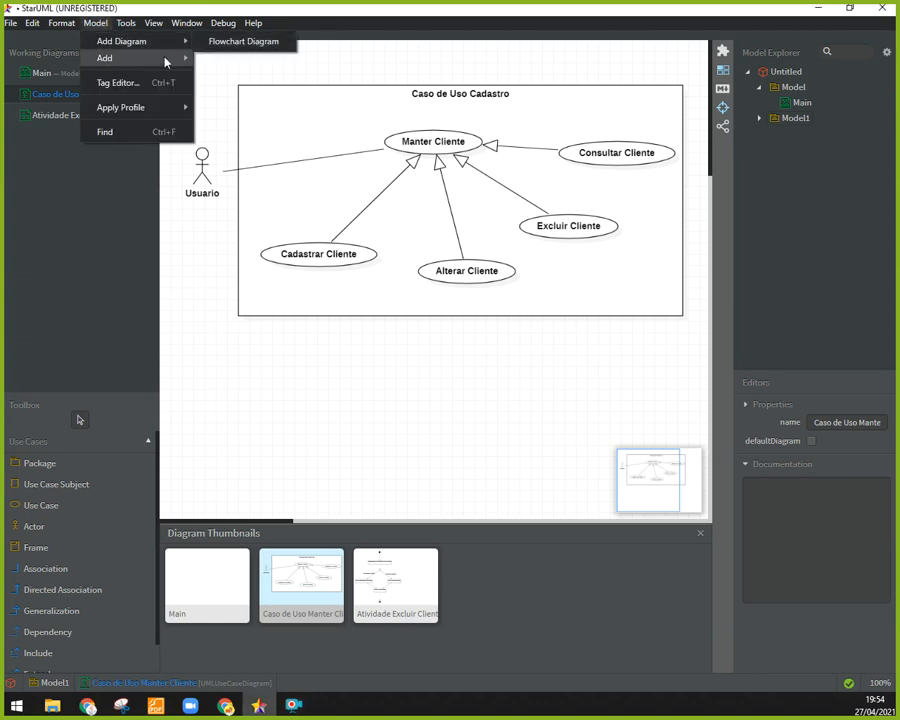
pyautogui.moveTo(160, 67)
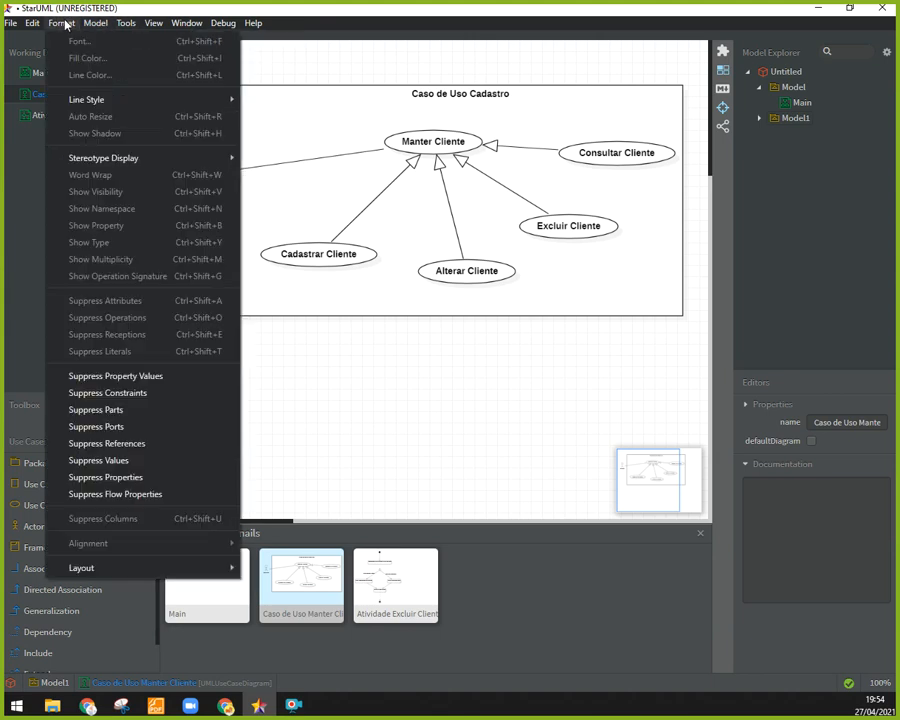
pyautogui.click(672, 332)
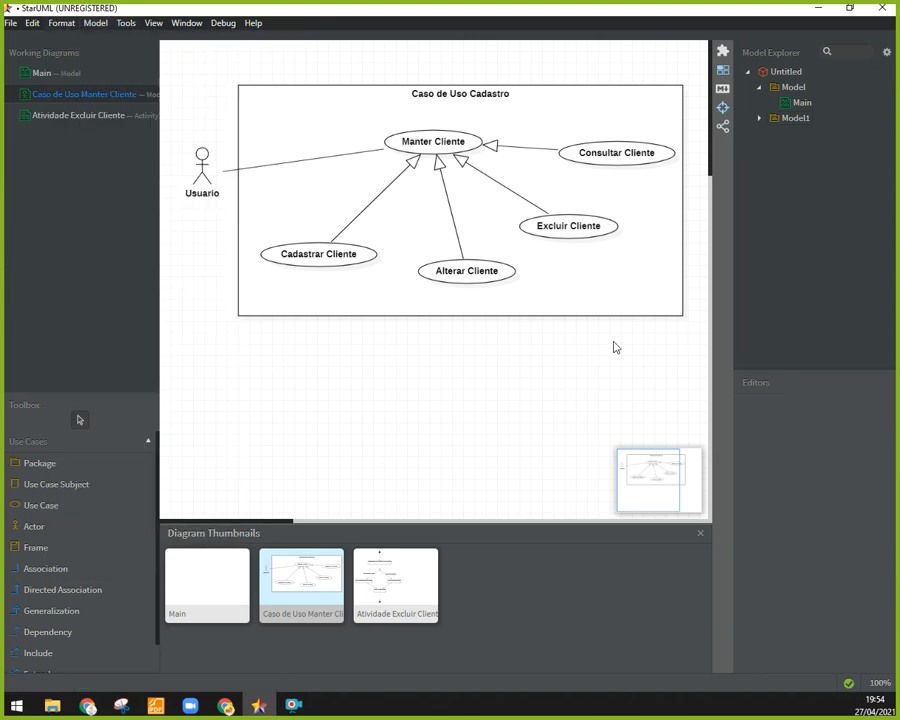
# Add a new class diagram to the project and name it Diagrama de Clase
pyautogui.click(101, 28)
pyautogui.moveTo(180, 50)
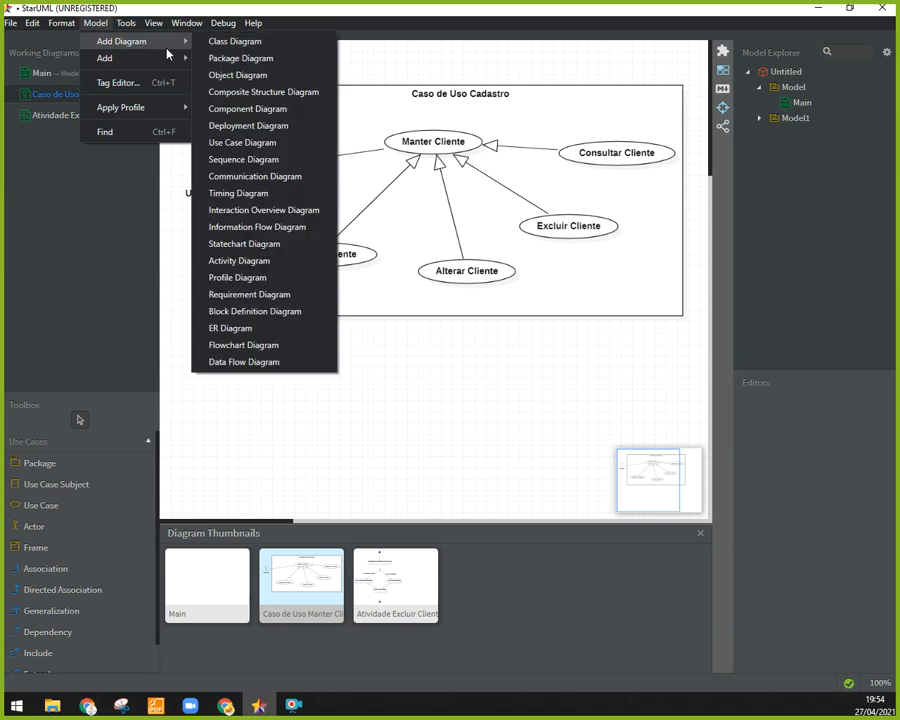
pyautogui.click(253, 43)
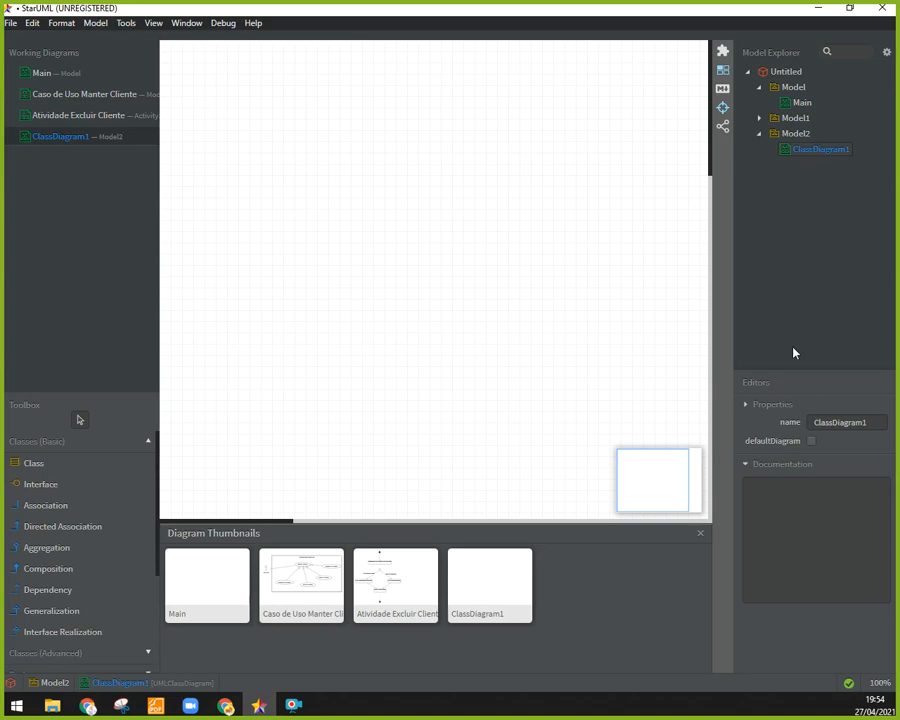
pyautogui.click(867, 422)
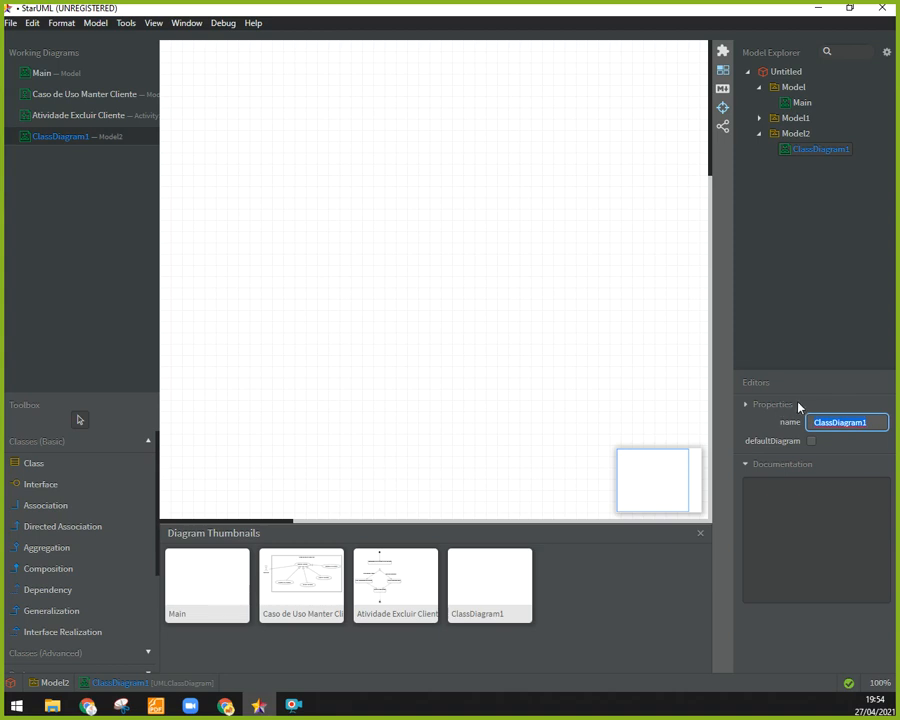
pyautogui.write('Diagrama de Clase')
pyautogui.press('Return')
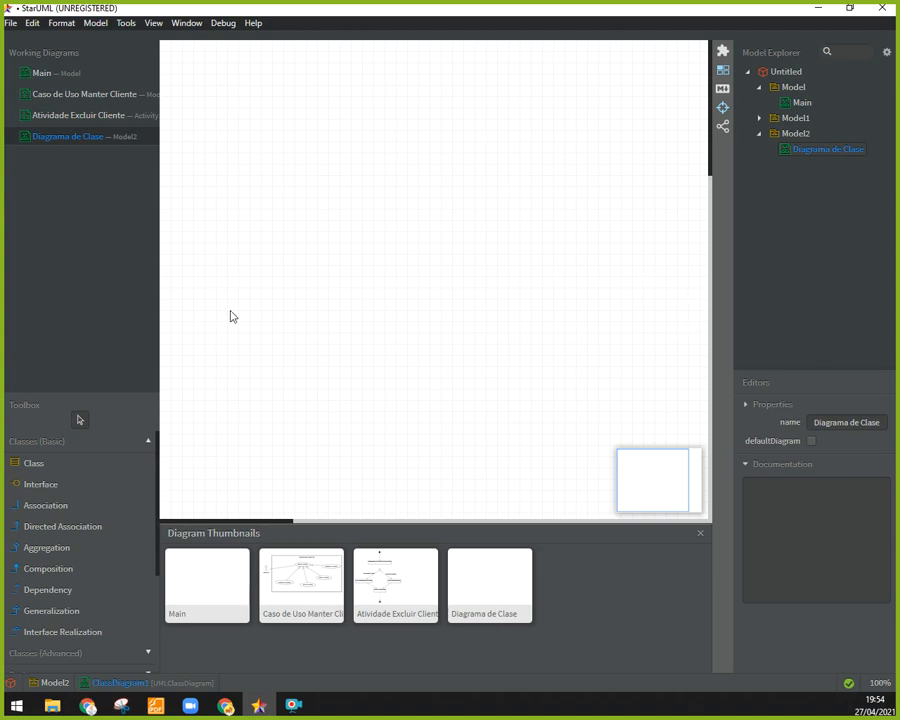
# Place a class named Cliente in the upper-left part of the class diagram
pyautogui.click(34, 463)
pyautogui.click(268, 121)
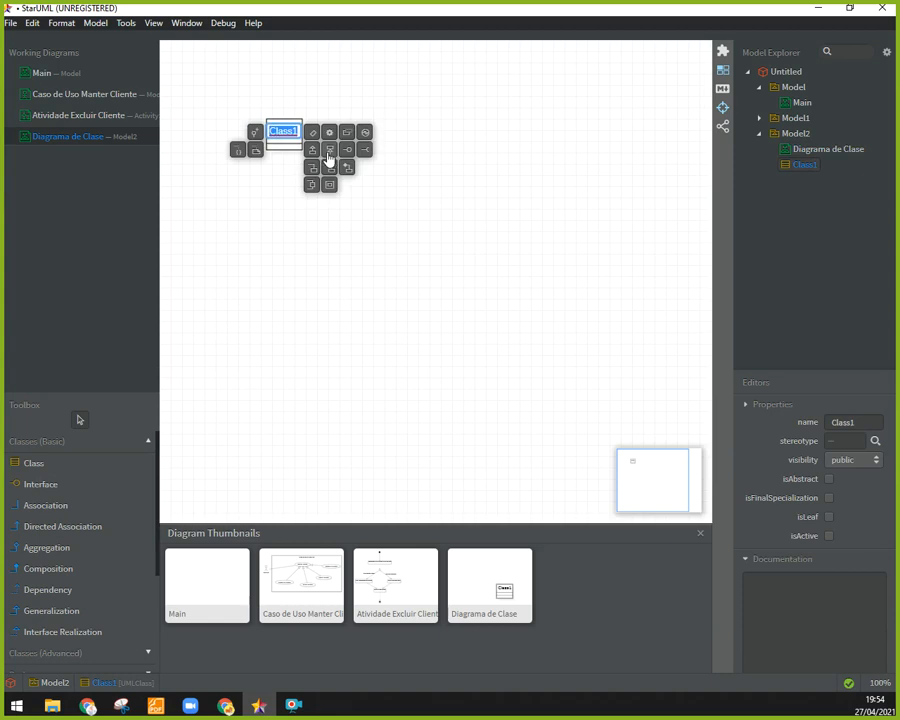
pyautogui.write('Cliente')
pyautogui.press('Return')
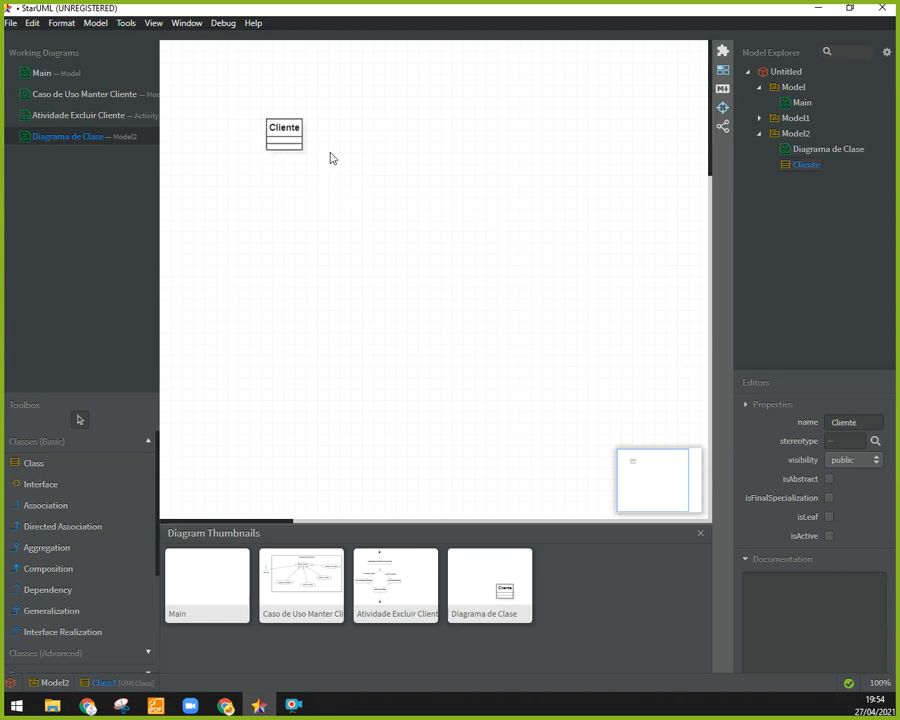
# Add the attribute codigo: int to the Cliente class and move the class slightly up and to the left
pyautogui.click(308, 618)
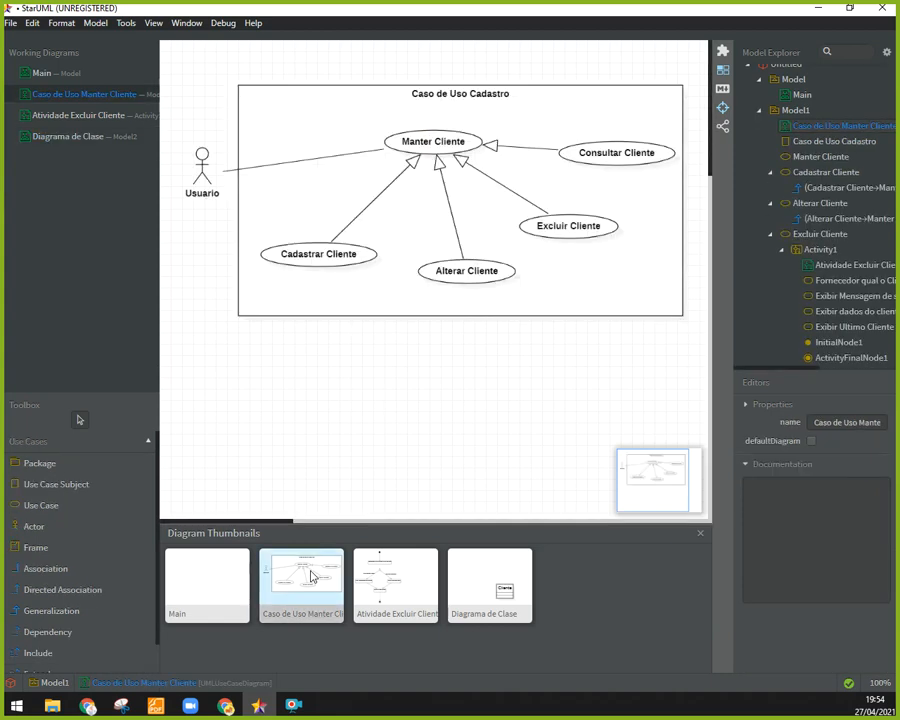
pyautogui.click(481, 598)
pyautogui.moveTo(291, 130); pyautogui.dragTo(257, 107)
pyautogui.doubleClick(257, 107)
pyautogui.click(290, 110)
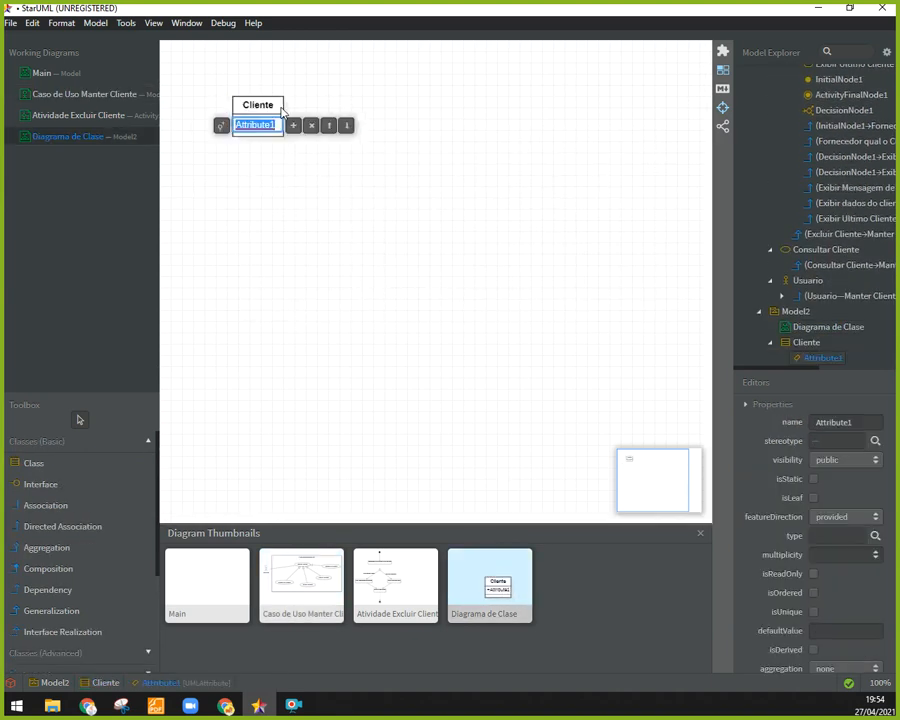
pyautogui.write('codigo:int')
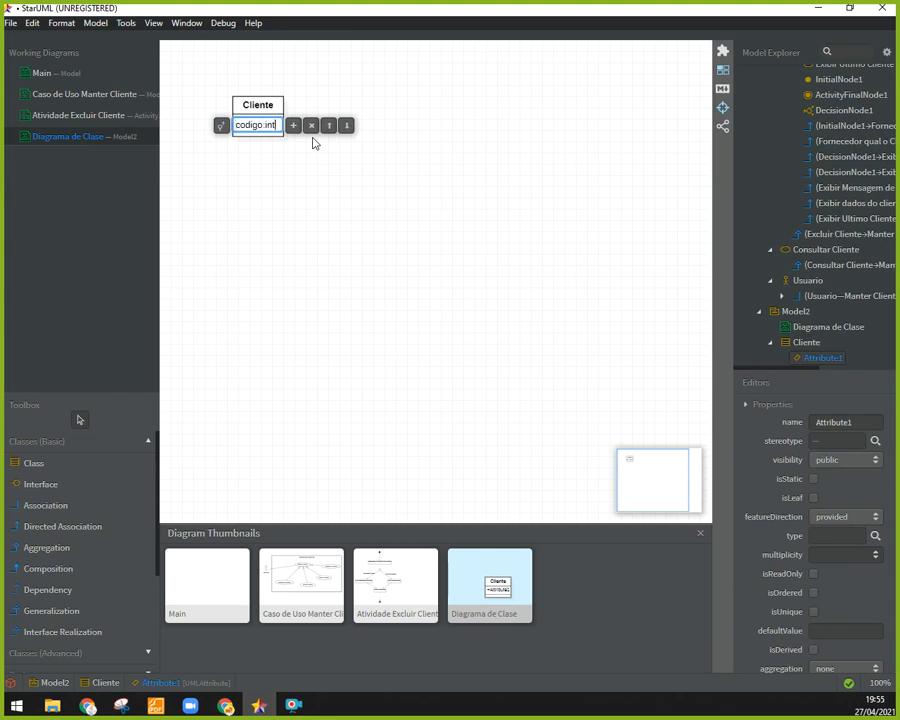
pyautogui.press('Return')
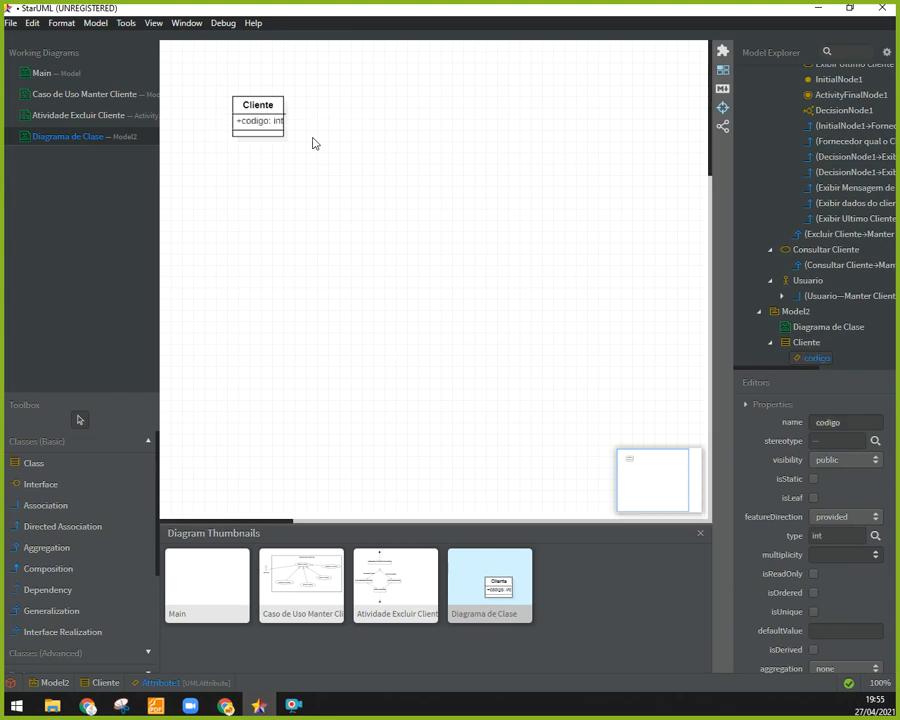
pyautogui.click(361, 127)
pyautogui.moveTo(272, 107); pyautogui.dragTo(266, 101)
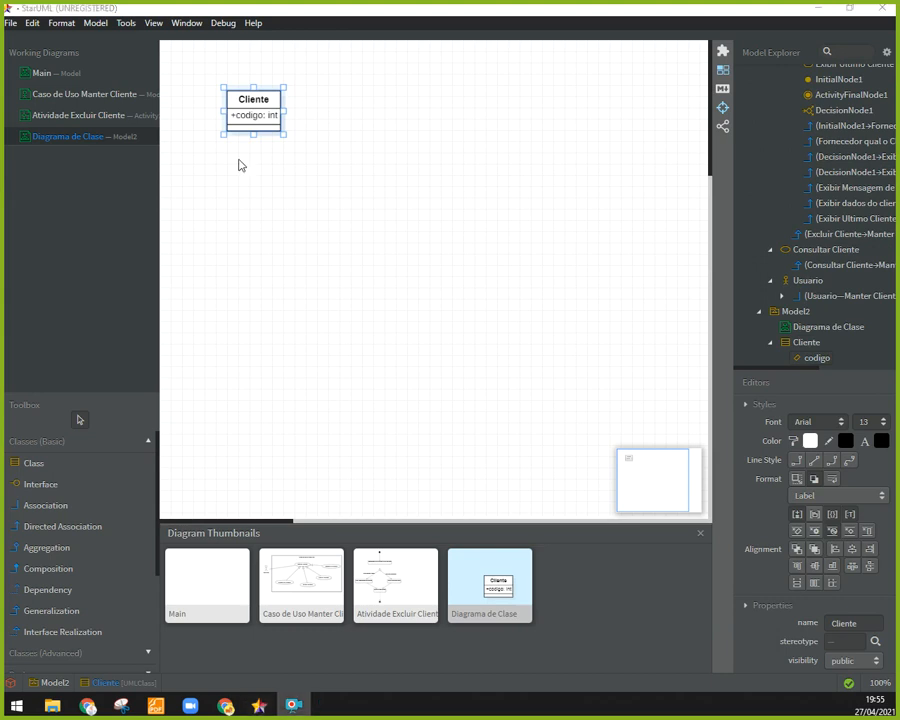
# Add the attributes nome: String and endereco to the Cliente class
pyautogui.doubleClick(274, 100)
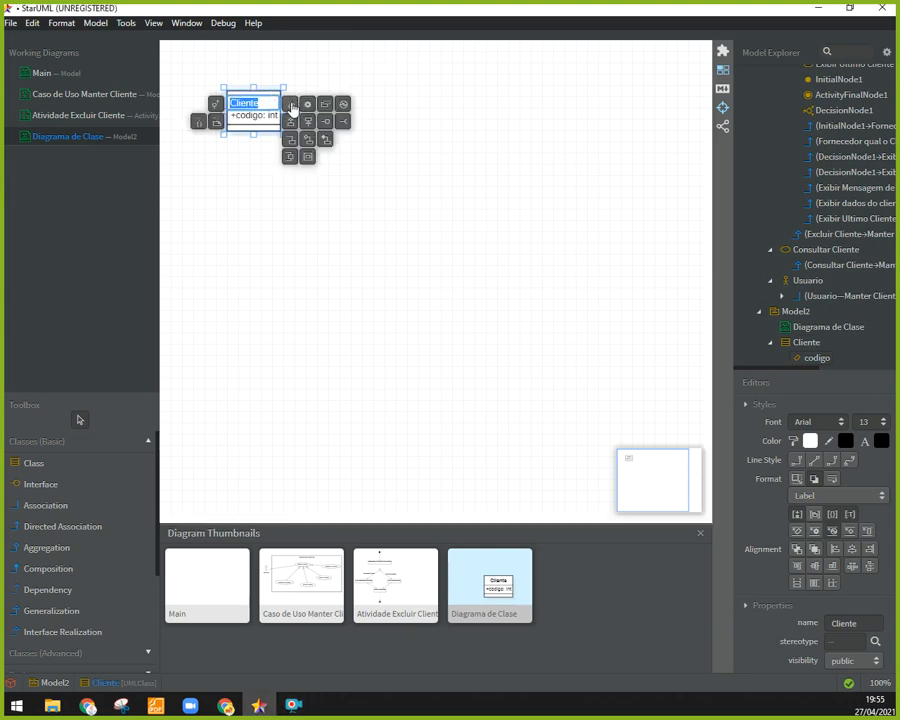
pyautogui.click(291, 106)
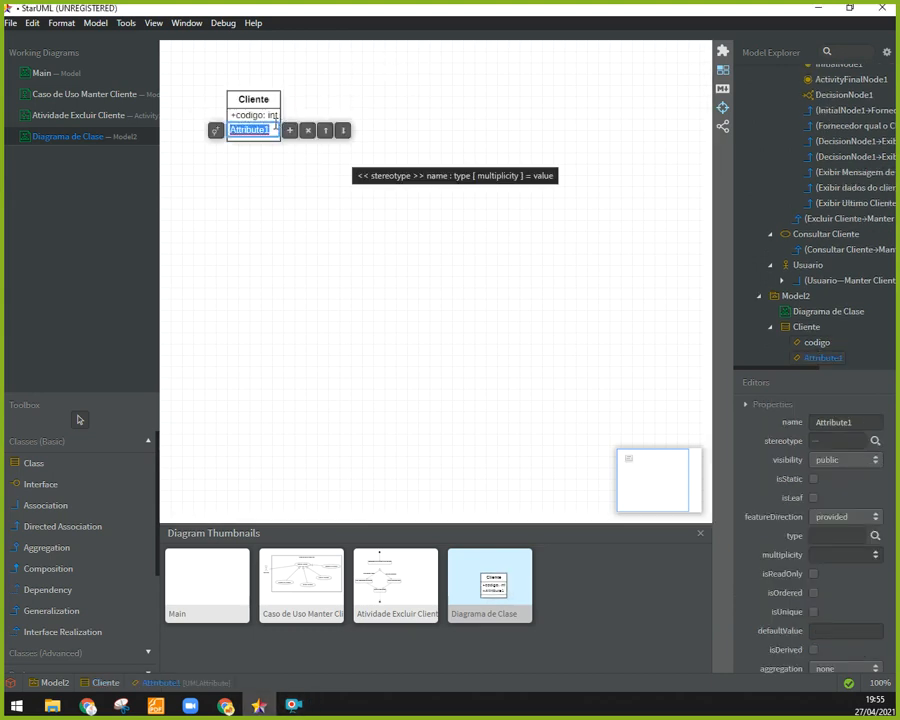
pyautogui.write('nome')
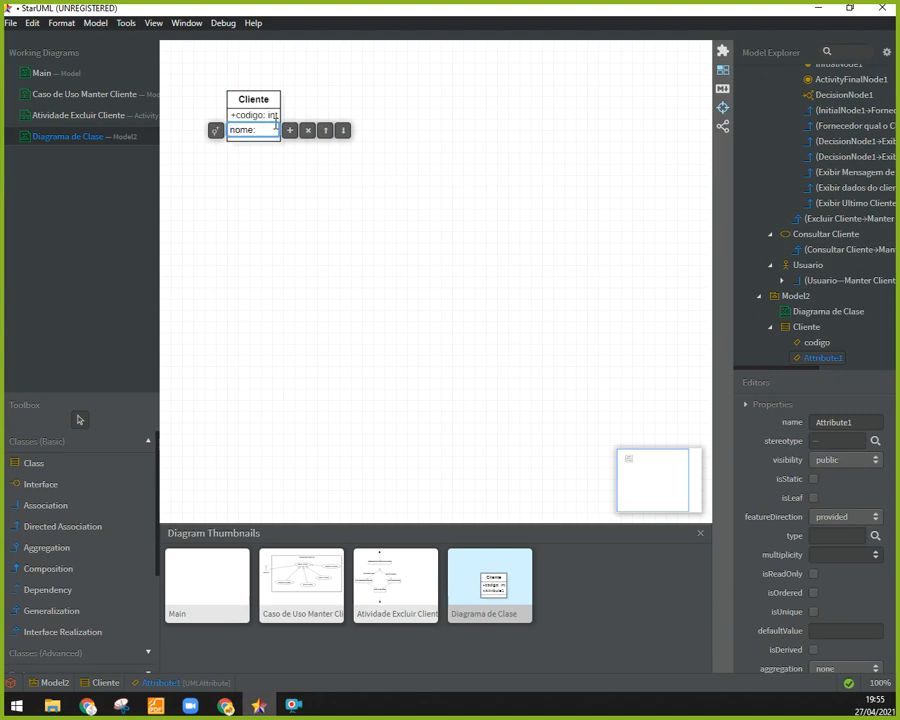
pyautogui.write(': String')
pyautogui.click(287, 132)
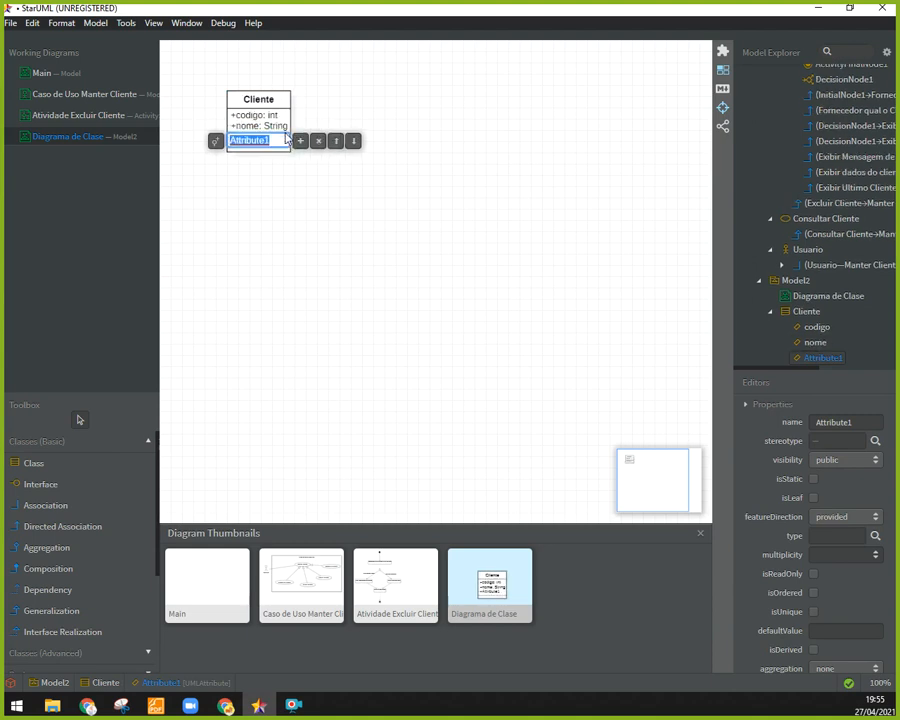
pyautogui.write('endereco')
pyautogui.press('Return')
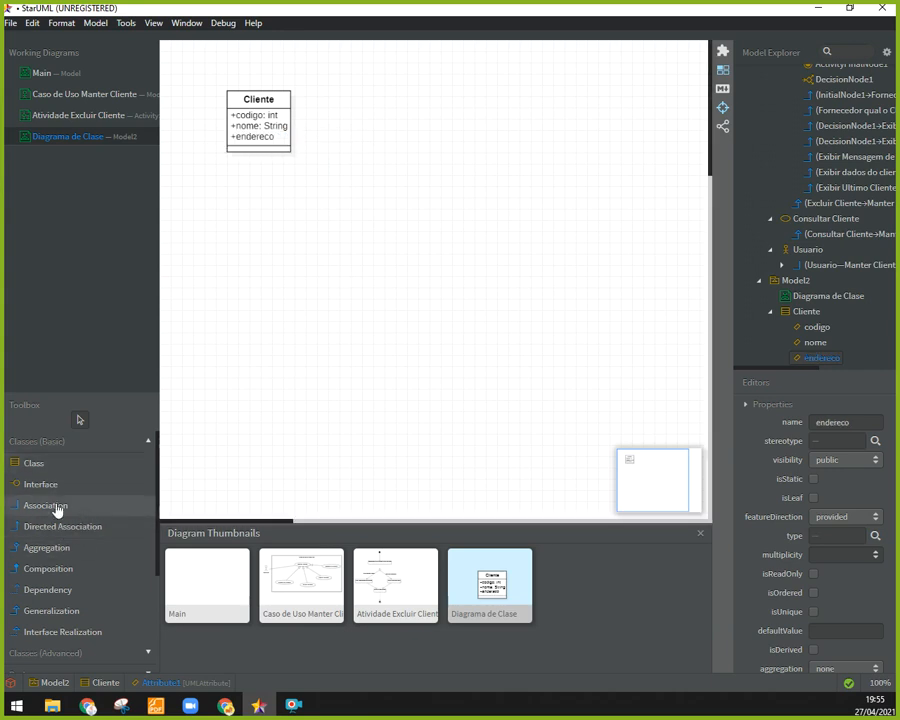
# Place a class named Endereco to the right of the Cliente class
pyautogui.click(37, 467)
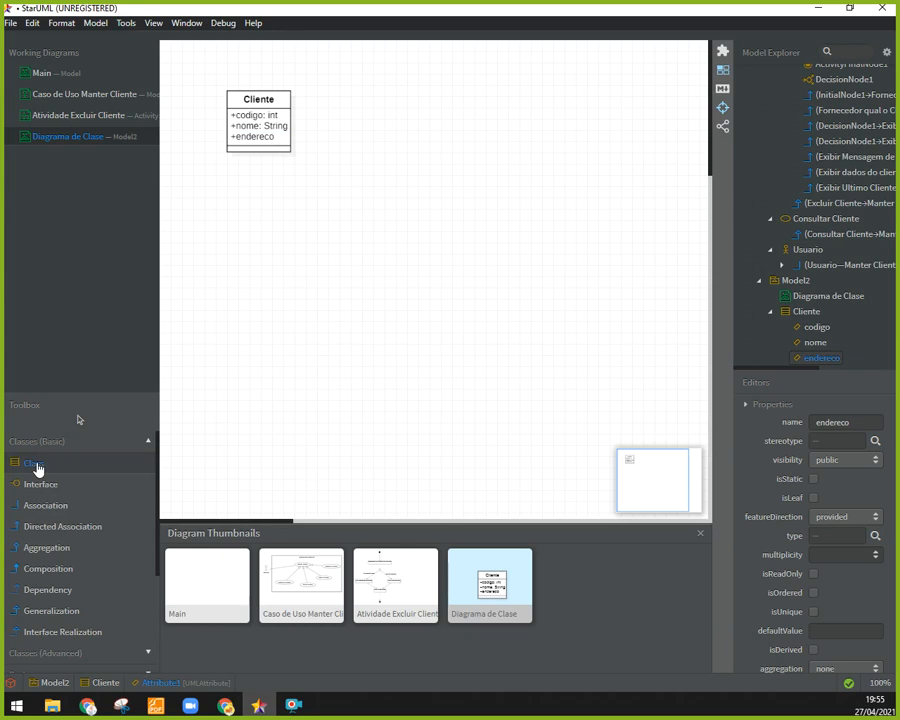
pyautogui.click(432, 90)
pyautogui.write('Endereco')
pyautogui.press('Return')
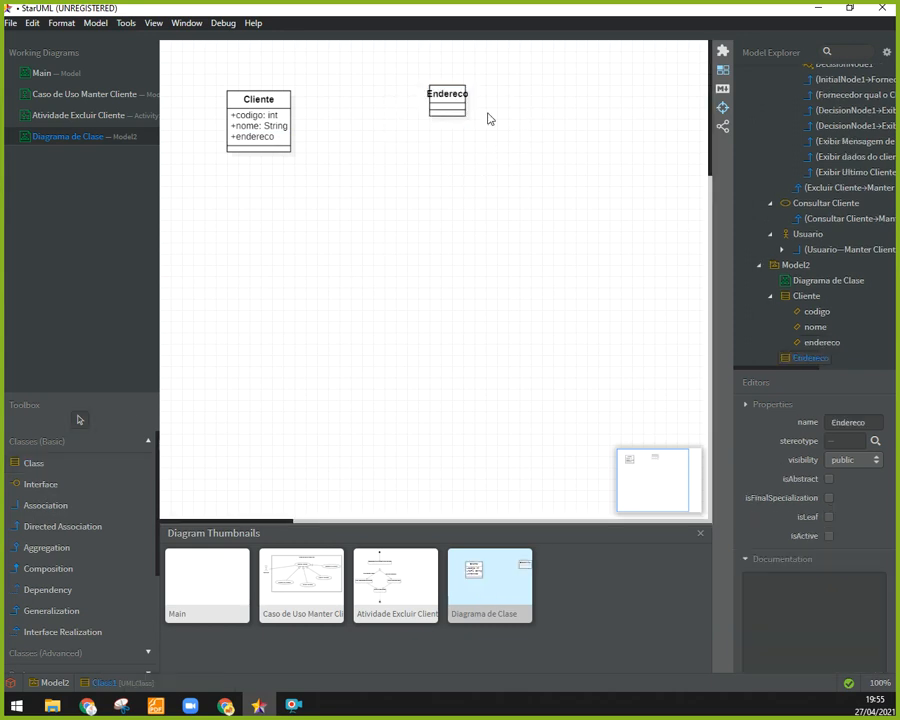
# Add the attributes codigo: int and rua: String to the Endereco class
pyautogui.click(503, 117)
pyautogui.doubleClick(452, 92)
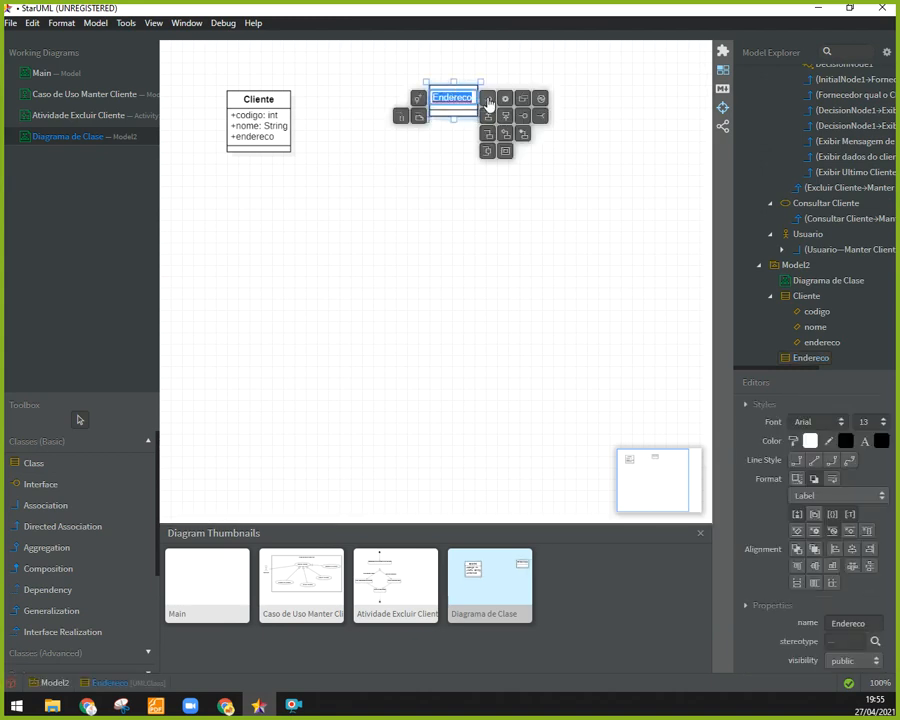
pyautogui.click(487, 99)
pyautogui.write('cod')
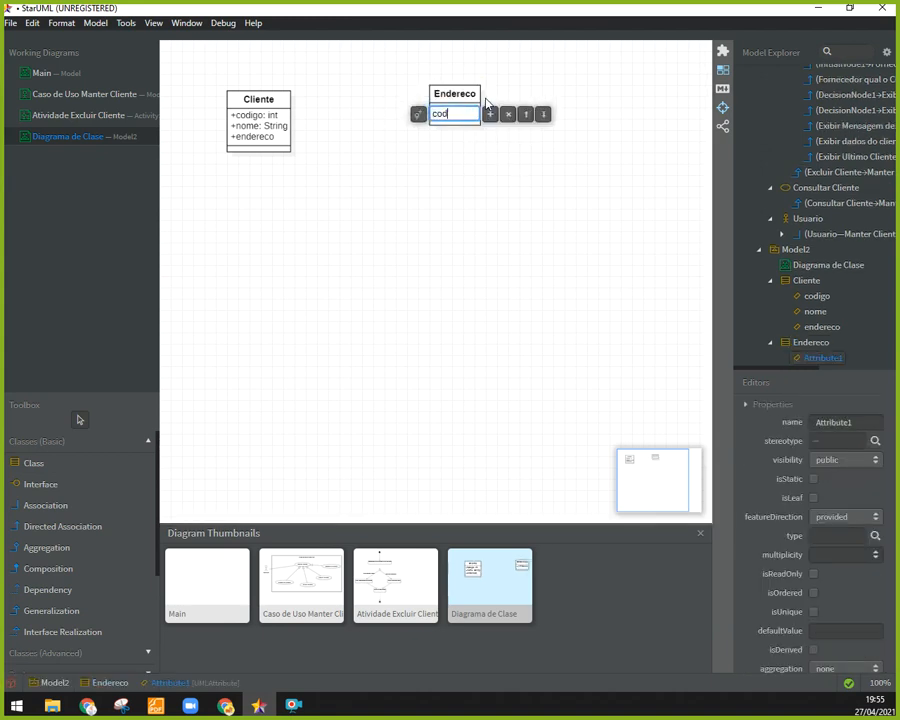
pyautogui.write('igo: int')
pyautogui.click(490, 116)
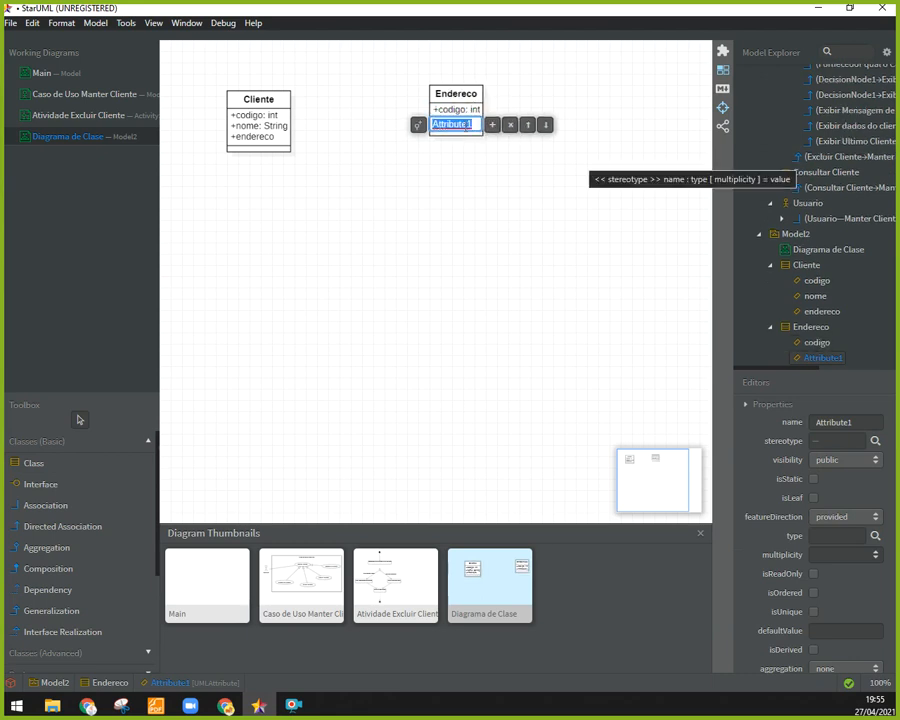
pyautogui.write('rua: String')
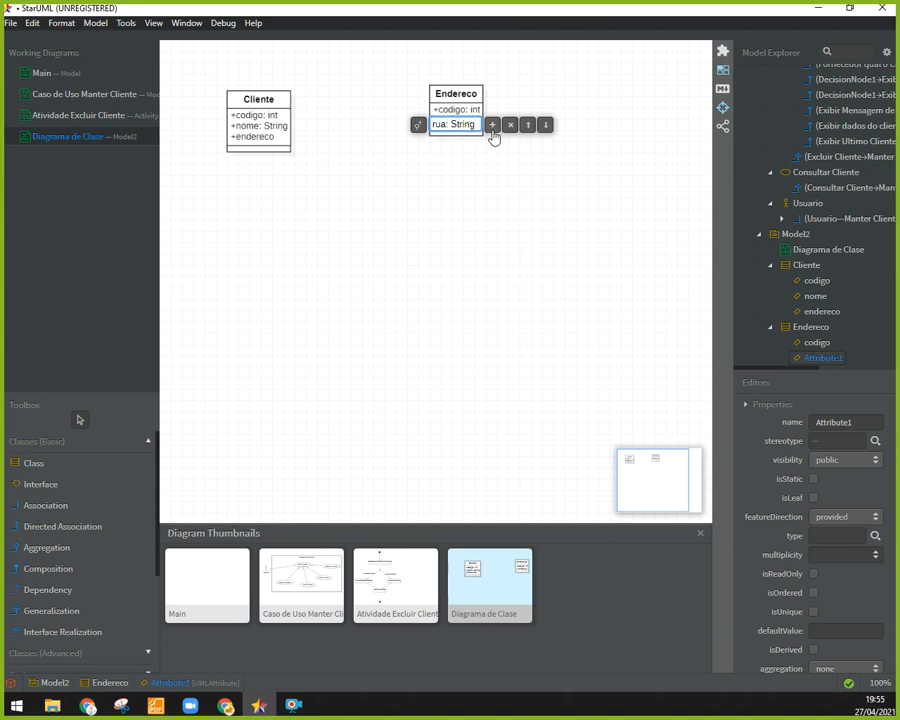
# Add the attributes numero: String and bairro: String to the Endereco class
pyautogui.click(492, 124)
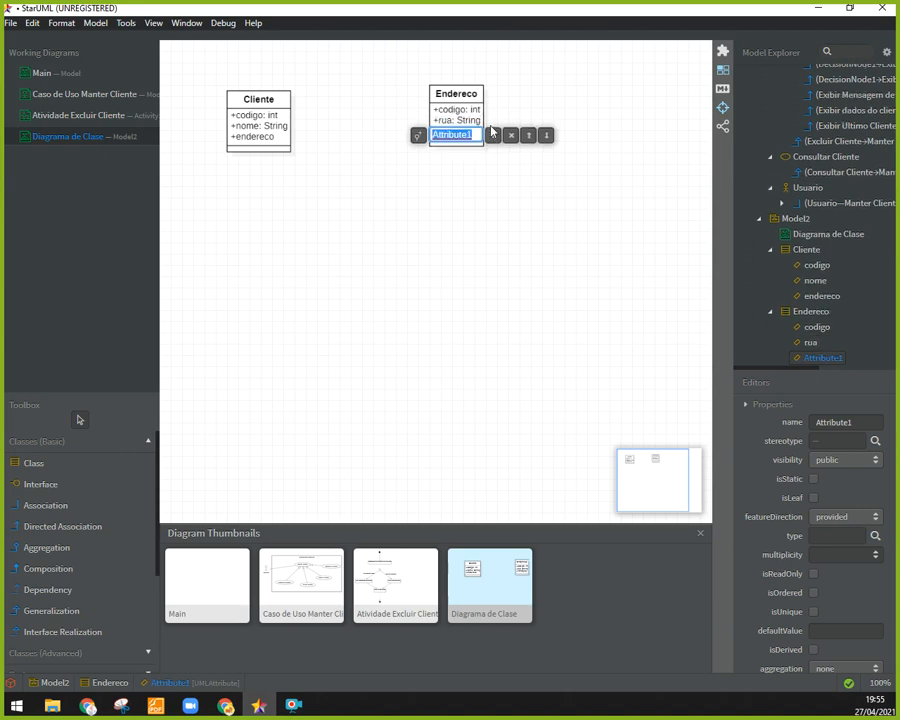
pyautogui.write('rumer')
pyautogui.write('o: St')
pyautogui.write('ring')
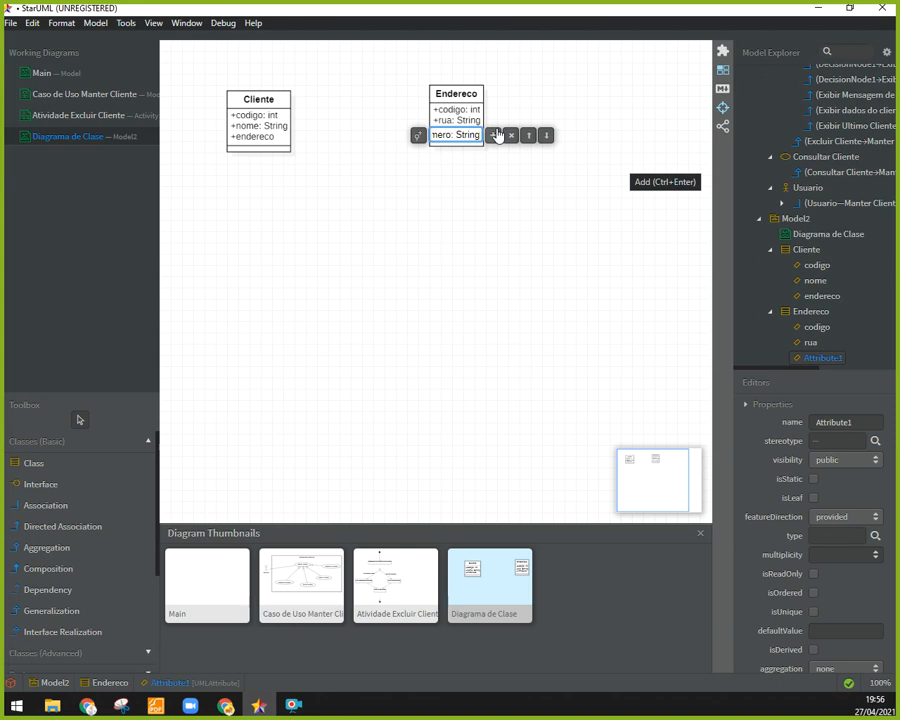
pyautogui.click(497, 135)
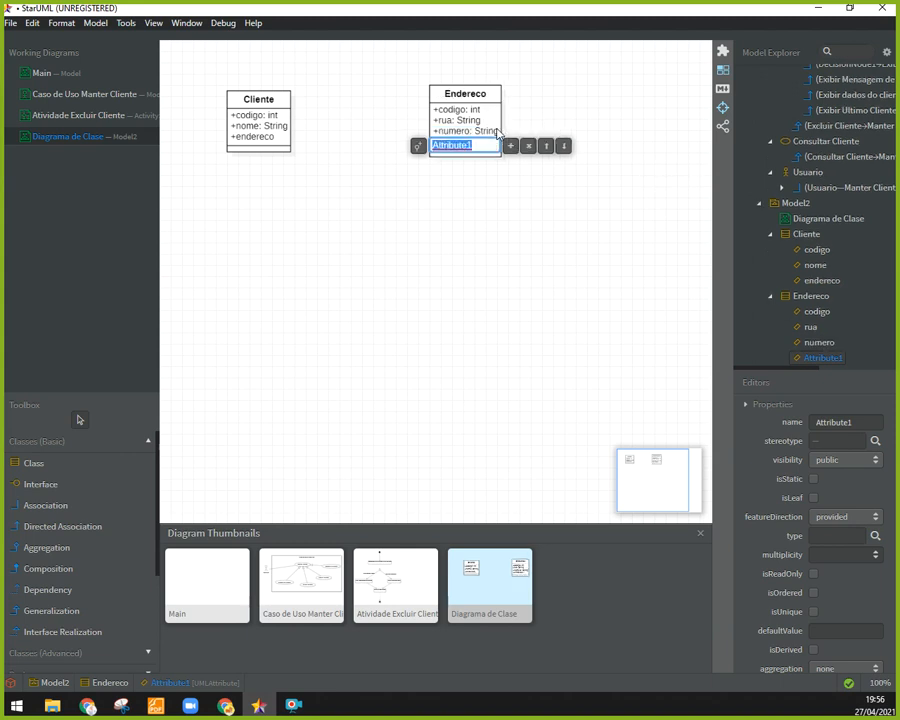
pyautogui.write('bairro: String')
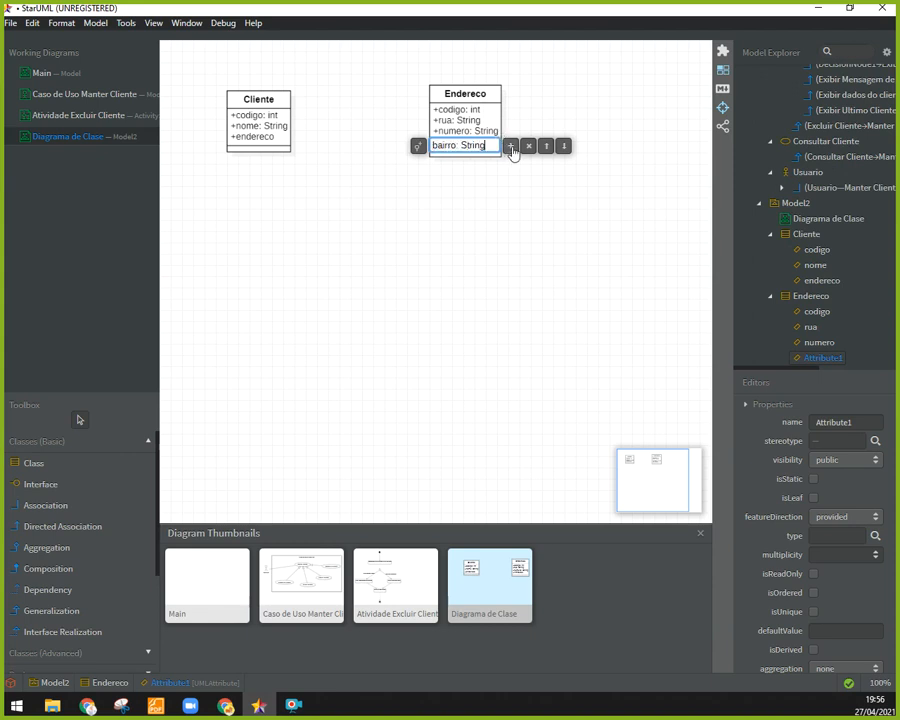
# Add the attribute cidade: String to the Endereco class and move the class slightly up and to the left
pyautogui.click(509, 147)
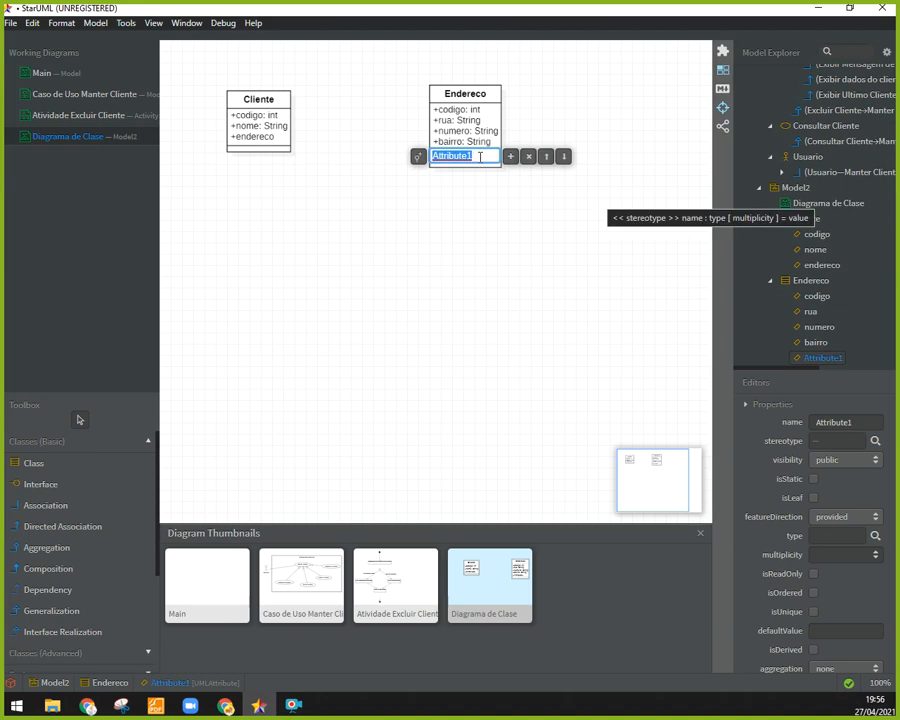
pyautogui.write('cidade')
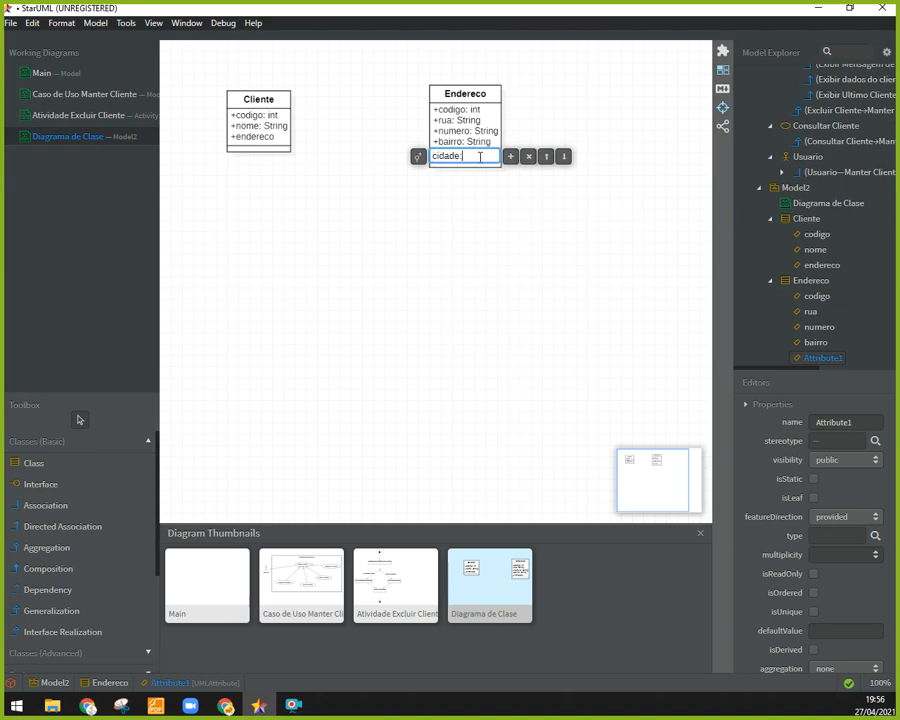
pyautogui.write(': String')
pyautogui.click(536, 190)
pyautogui.click(453, 97)
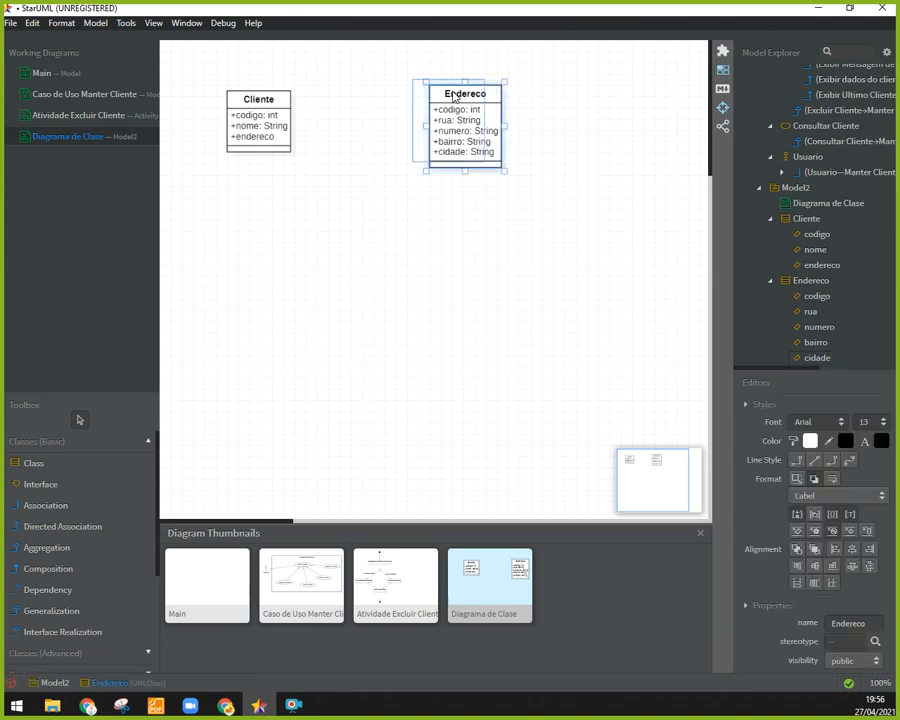
pyautogui.moveTo(453, 97); pyautogui.dragTo(437, 92)
# Give the endereco attribute of the Cliente class the type Endereco
pyautogui.doubleClick(270, 138)
pyautogui.click(273, 141)
pyautogui.write(': Endereco')
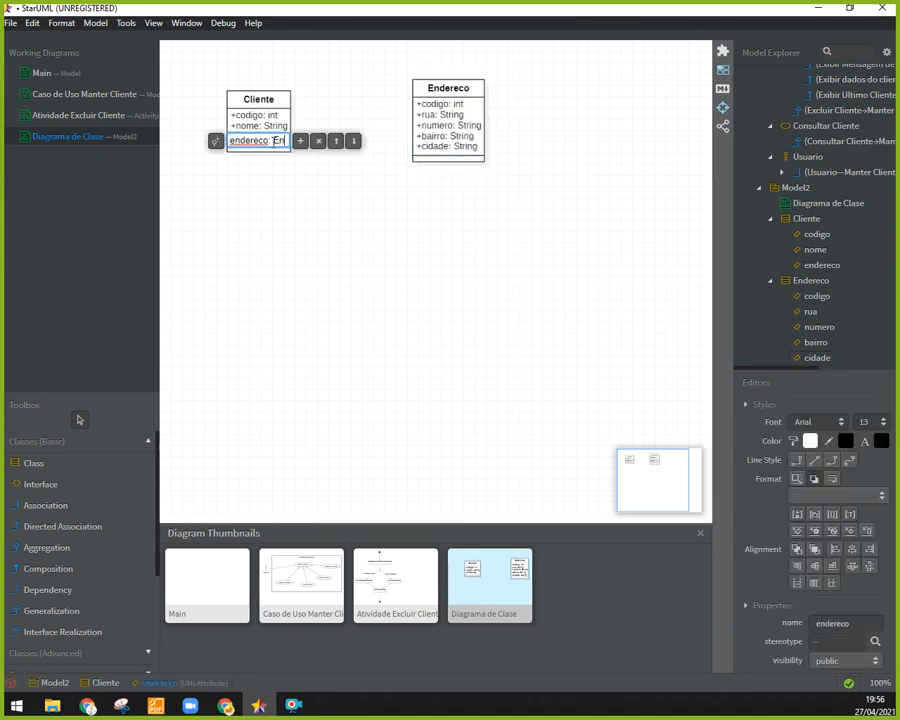
pyautogui.press('Return')
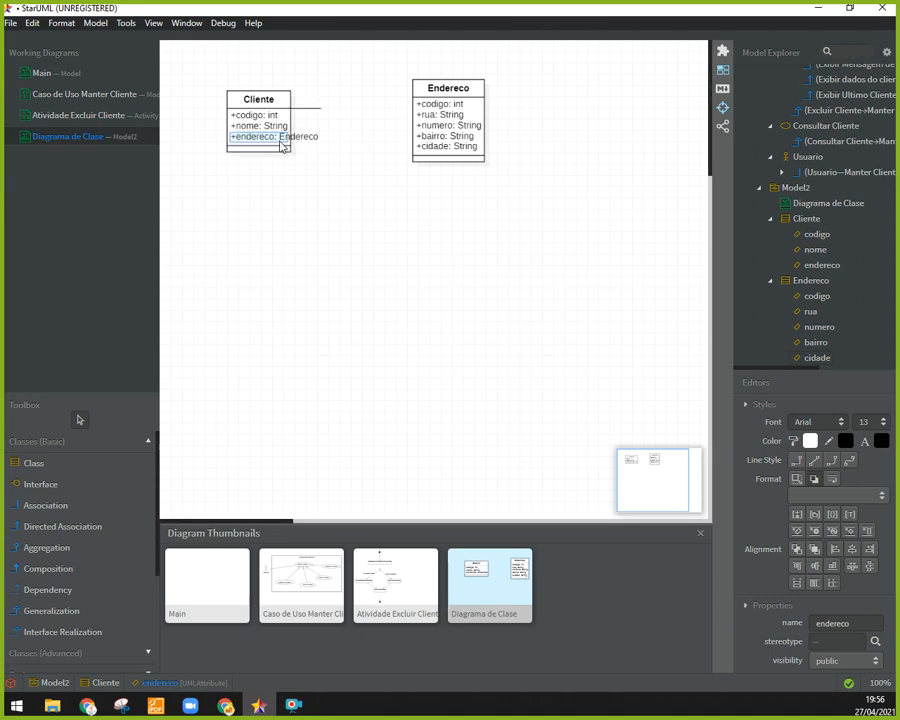
pyautogui.click(302, 158)
# Connect the Cliente class to the Endereco class with an unnamed association
pyautogui.click(44, 504)
pyautogui.moveTo(418, 134); pyautogui.dragTo(416, 133)
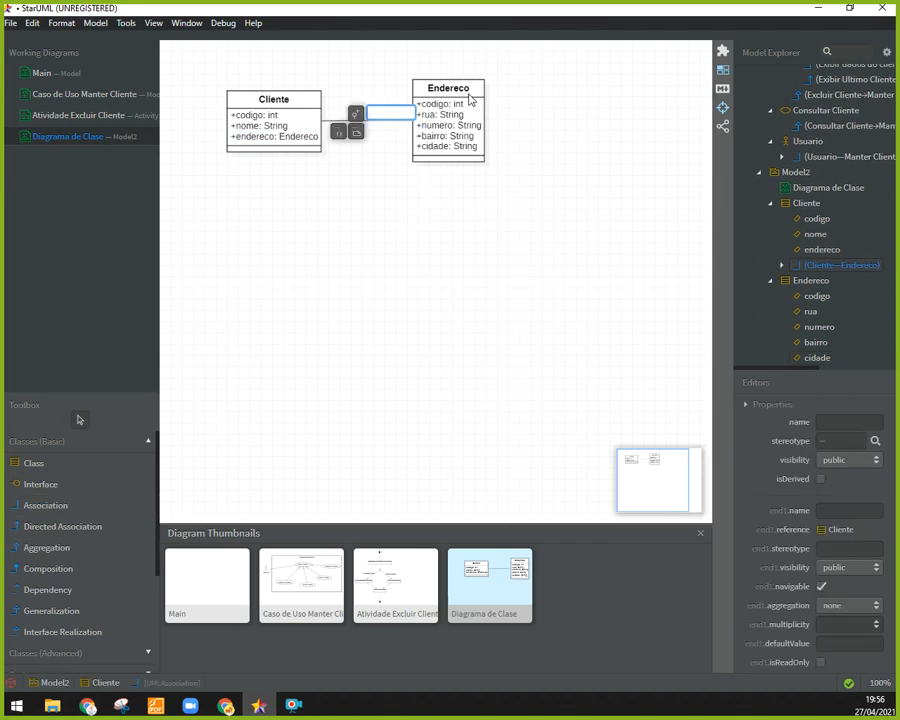
pyautogui.click(533, 305)
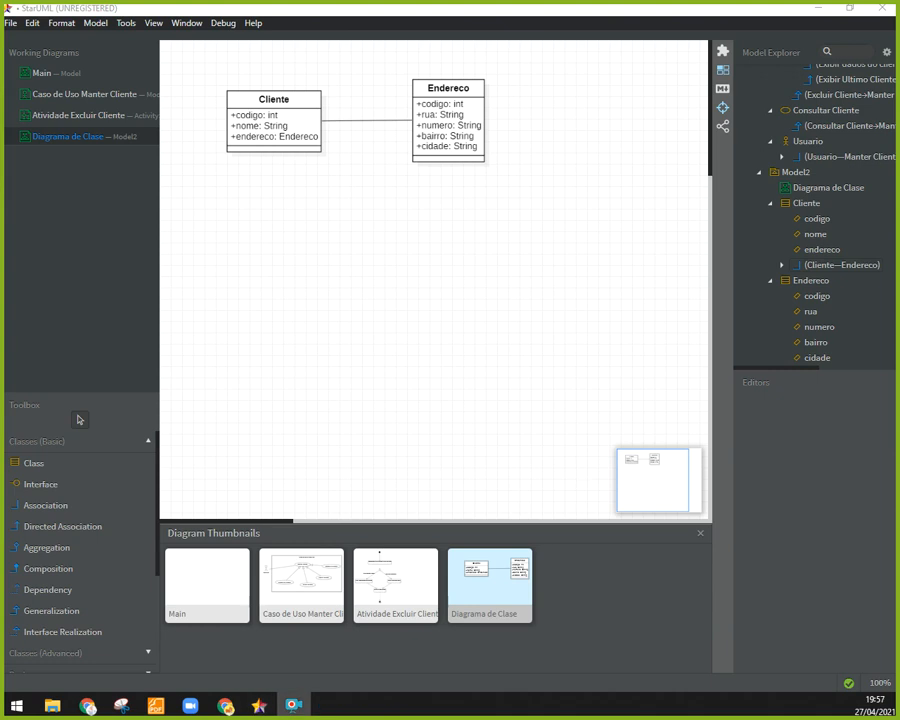
# Move the Cliente and Endereco classes farther right in the diagram, keeping Cliente beside Endereco with a clear gap between them
pyautogui.click(304, 104)
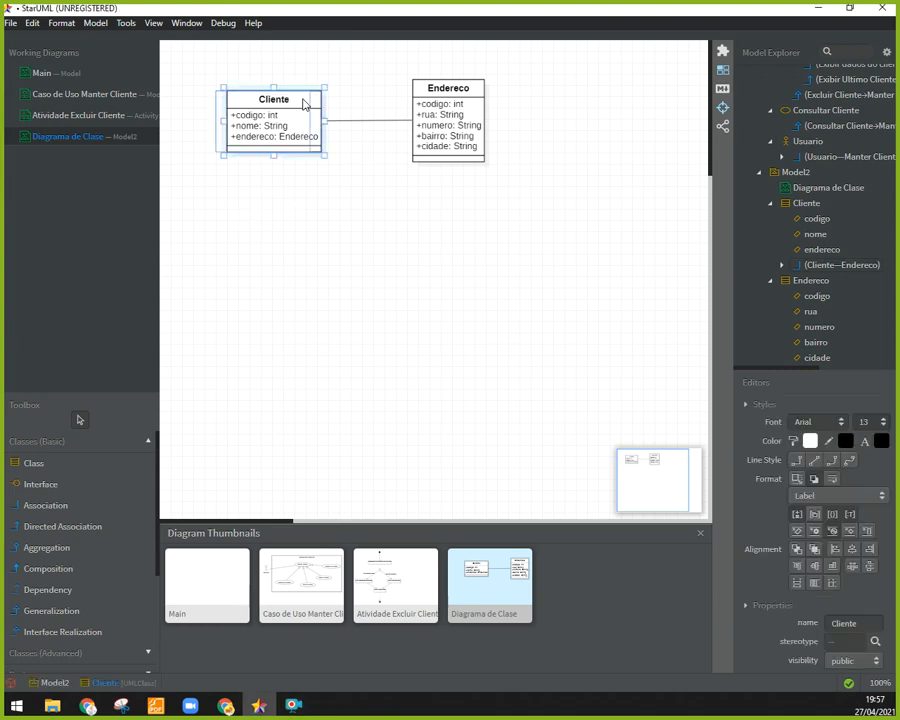
pyautogui.moveTo(304, 104); pyautogui.dragTo(336, 110)
pyautogui.moveTo(454, 92); pyautogui.dragTo(504, 92)
pyautogui.moveTo(330, 112); pyautogui.dragTo(364, 106)
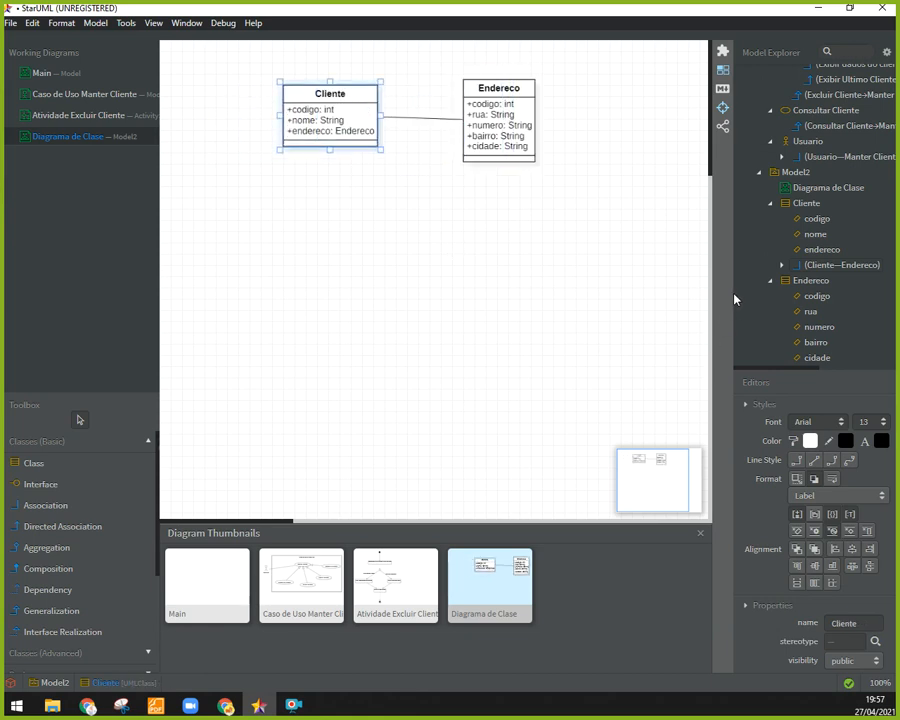
# Widen the model explorer, show the properties of Cliente's codigo attribute, and enlarge the property editor
pyautogui.moveTo(734, 298); pyautogui.dragTo(623, 318)
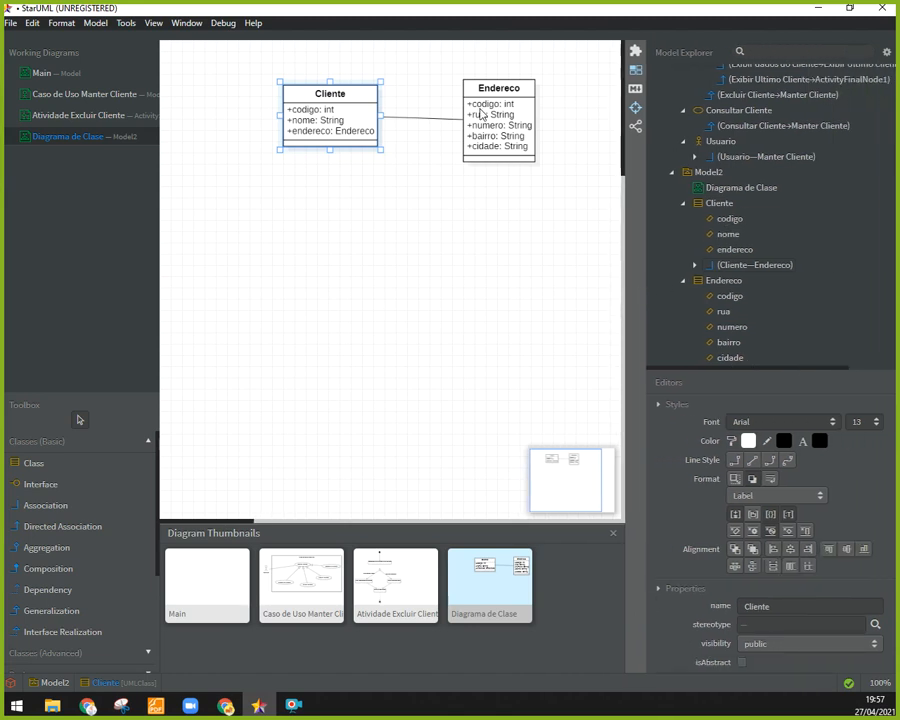
pyautogui.click(738, 190)
pyautogui.click(720, 204)
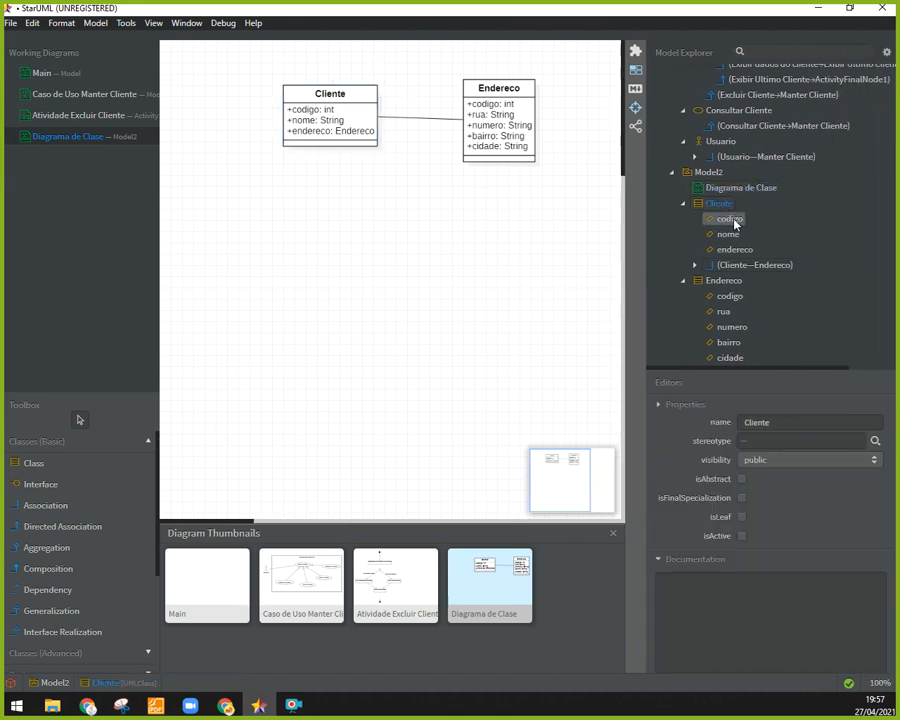
pyautogui.click(730, 219)
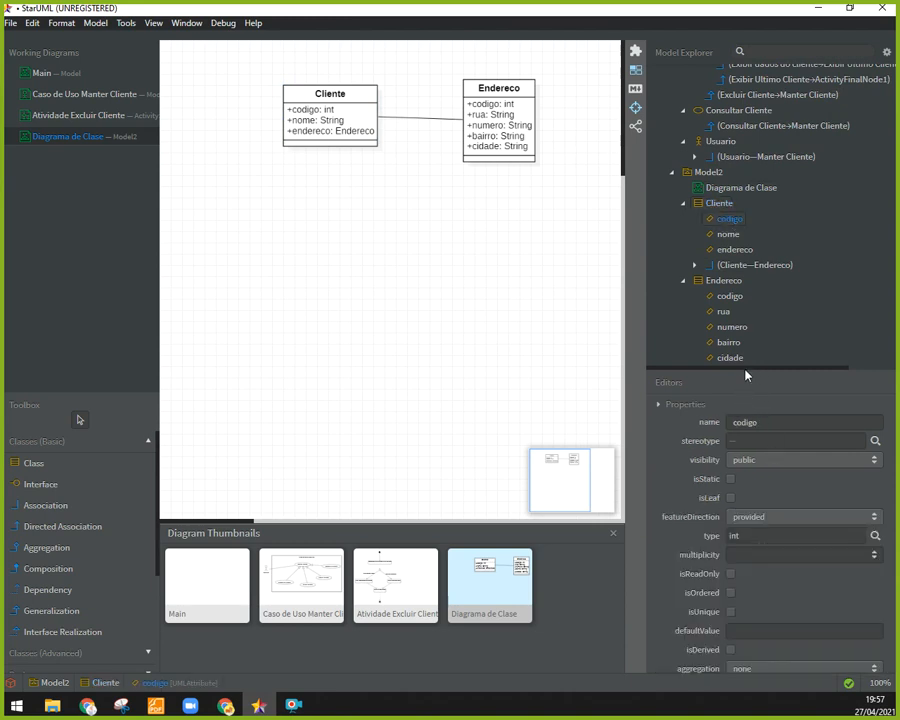
pyautogui.moveTo(742, 369); pyautogui.dragTo(744, 303)
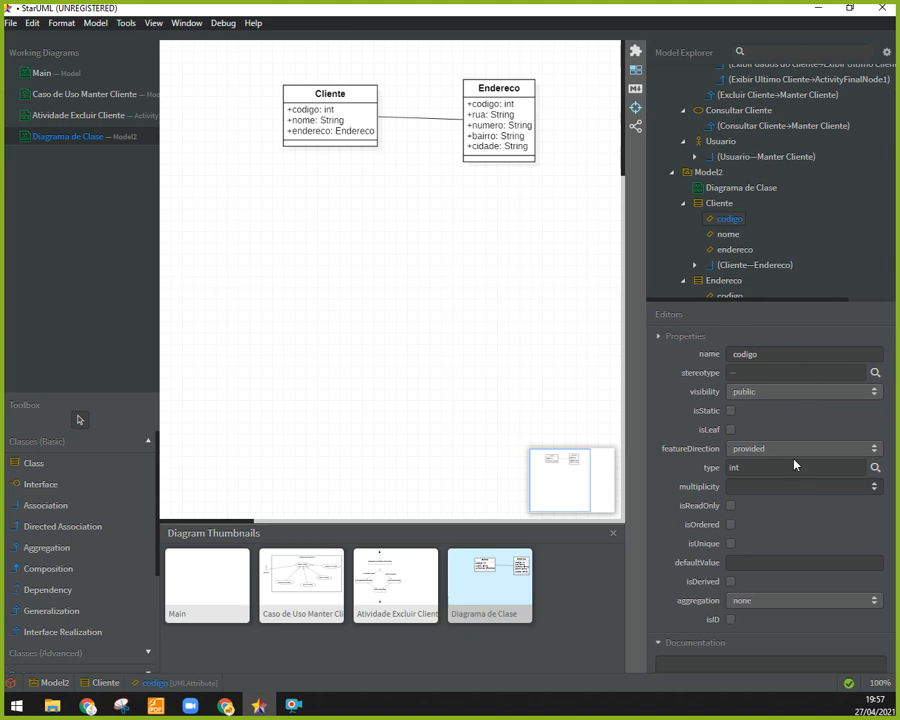
# Try private visibility on Cliente's codigo attribute and restore it to public
pyautogui.moveTo(759, 467); pyautogui.dragTo(729, 466)
pyautogui.moveTo(765, 353); pyautogui.dragTo(724, 355)
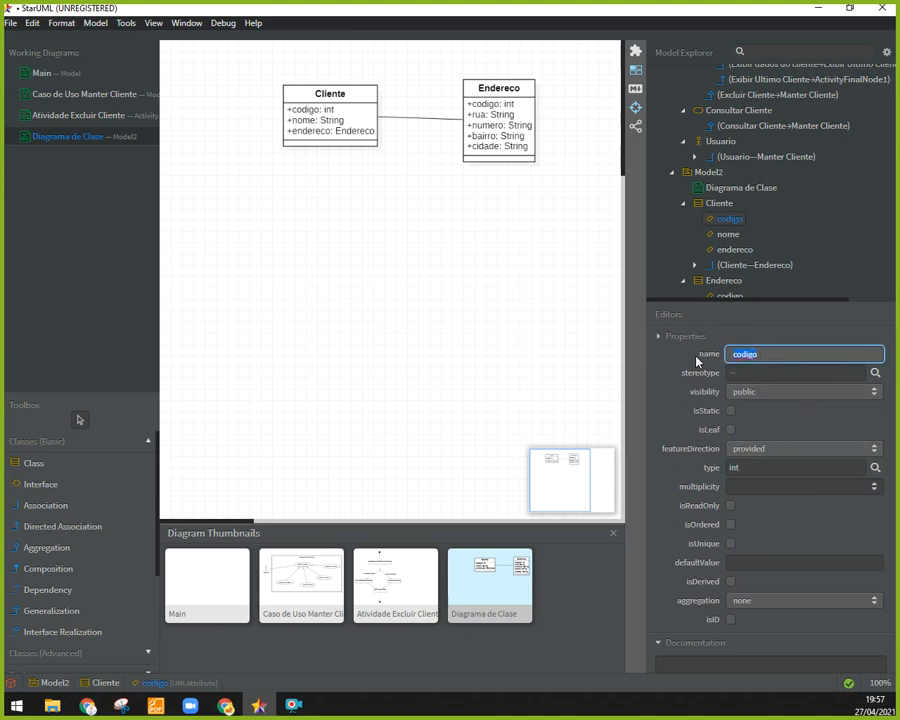
pyautogui.click(754, 394)
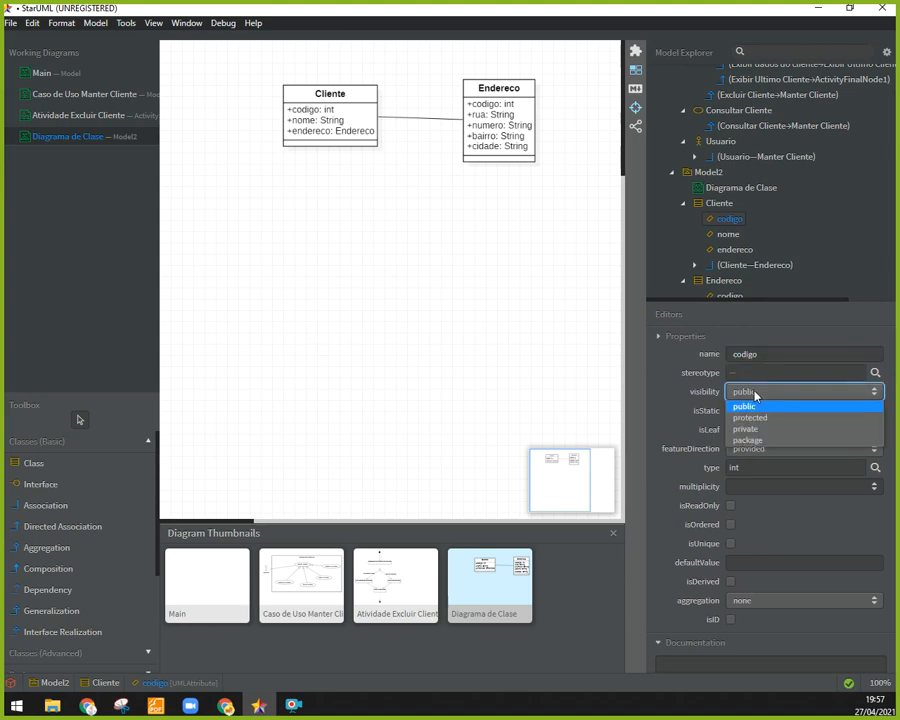
pyautogui.click(755, 429)
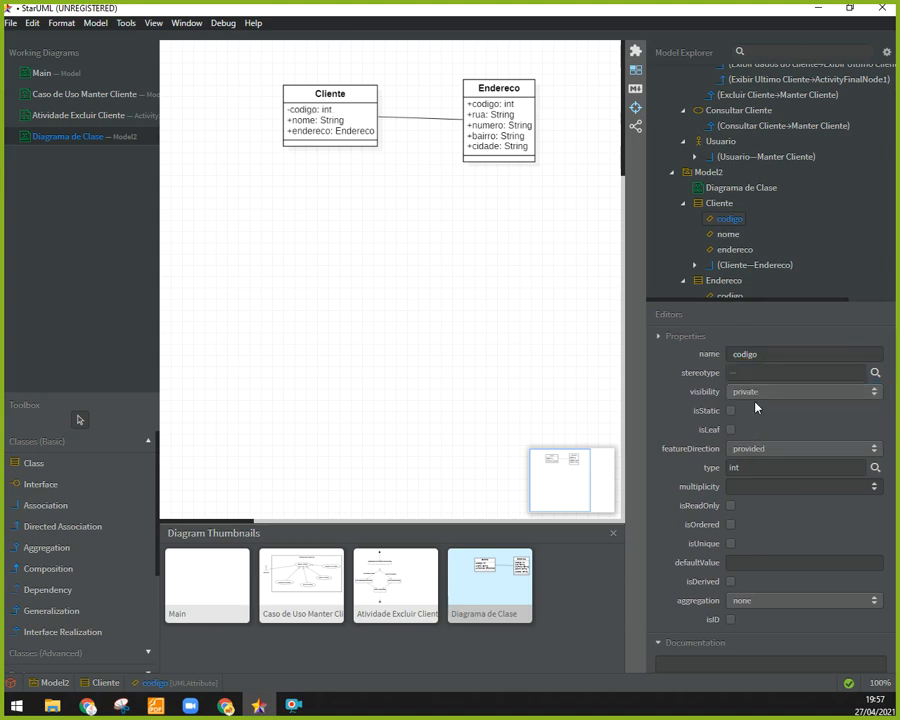
pyautogui.click(755, 393)
pyautogui.click(751, 403)
# Switch the static and read-only options of Cliente's codigo attribute on and back off
pyautogui.click(731, 411)
pyautogui.click(731, 411)
pyautogui.click(731, 506)
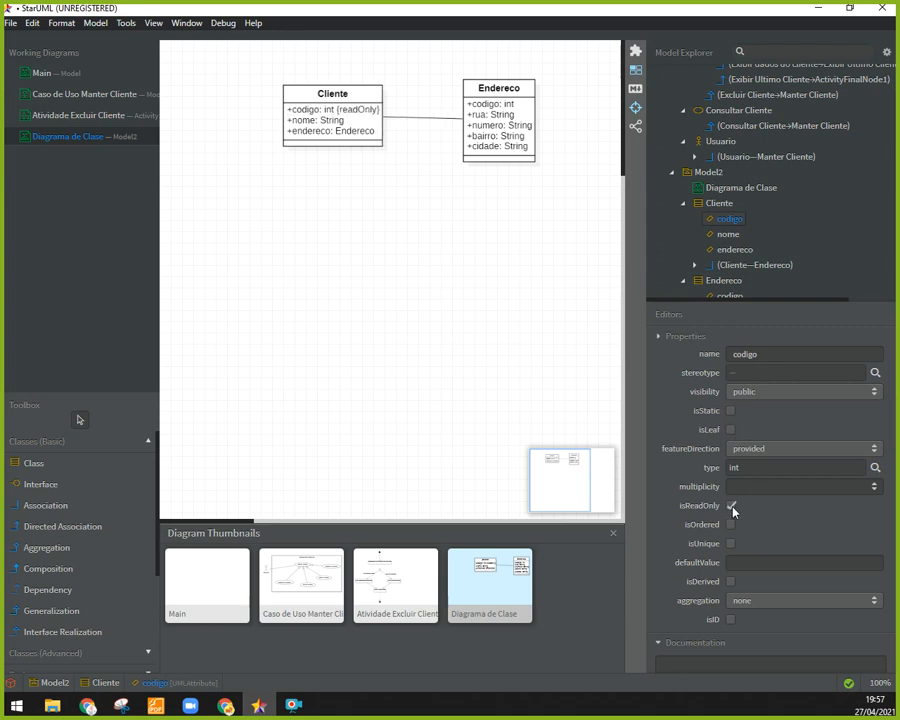
pyautogui.click(731, 507)
pyautogui.click(731, 507)
pyautogui.click(731, 507)
# Examine the remaining codigo properties and the style and property settings of the Cliente class
pyautogui.scroll(-2, 759, 554)
pyautogui.scroll(2, 763, 562)
pyautogui.click(362, 92)
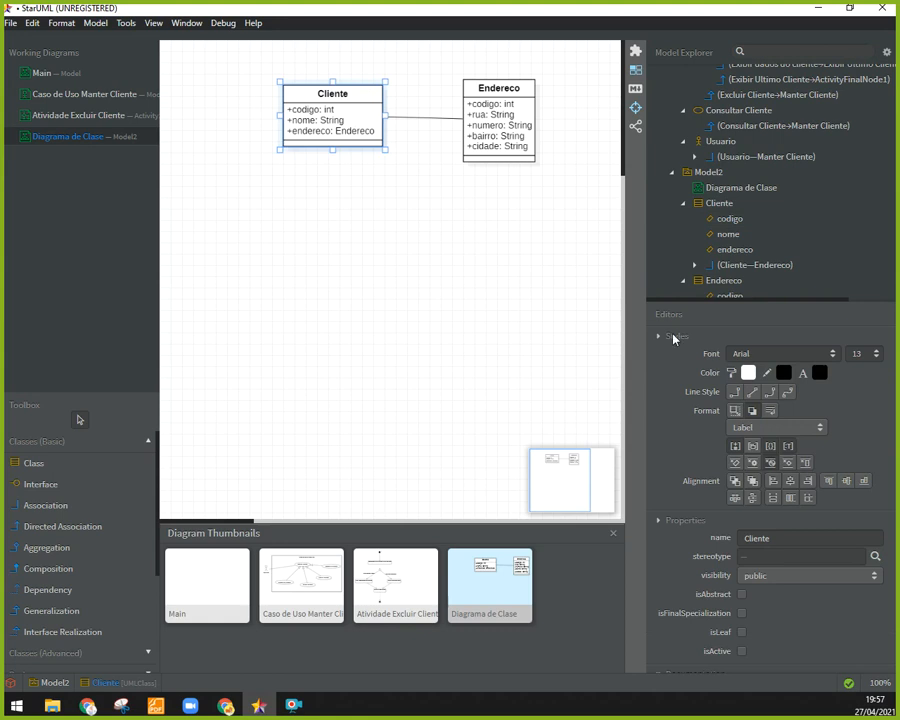
pyautogui.scroll(-2, 740, 446)
pyautogui.scroll(2, 786, 533)
pyautogui.press('BackSpace')
pyautogui.click(312, 204)
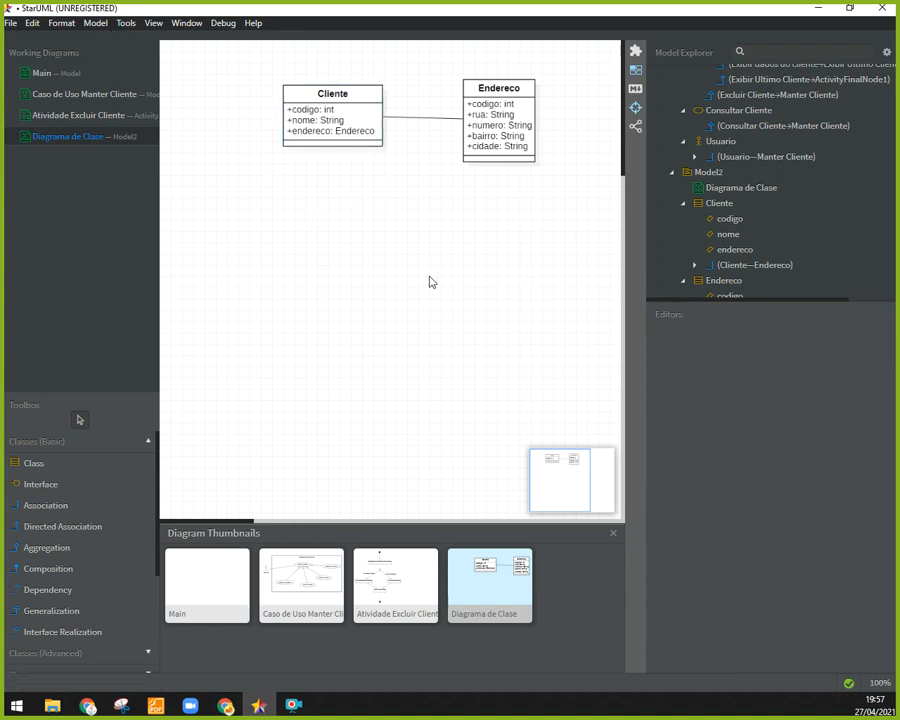
# Apply the UML Standard Profile (v2) to the project
pyautogui.click(96, 22)
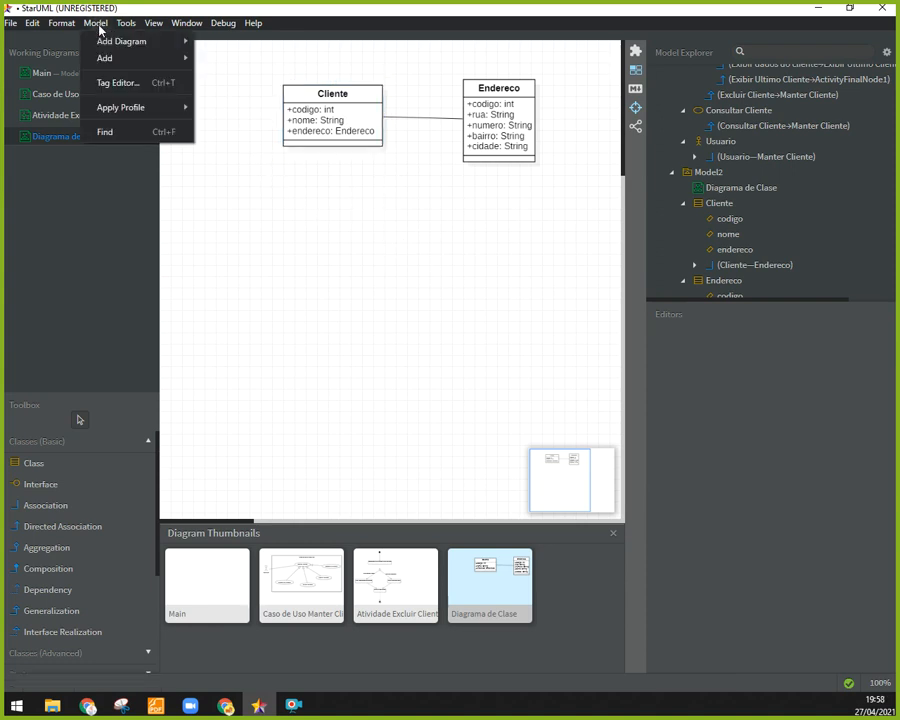
pyautogui.moveTo(111, 38)
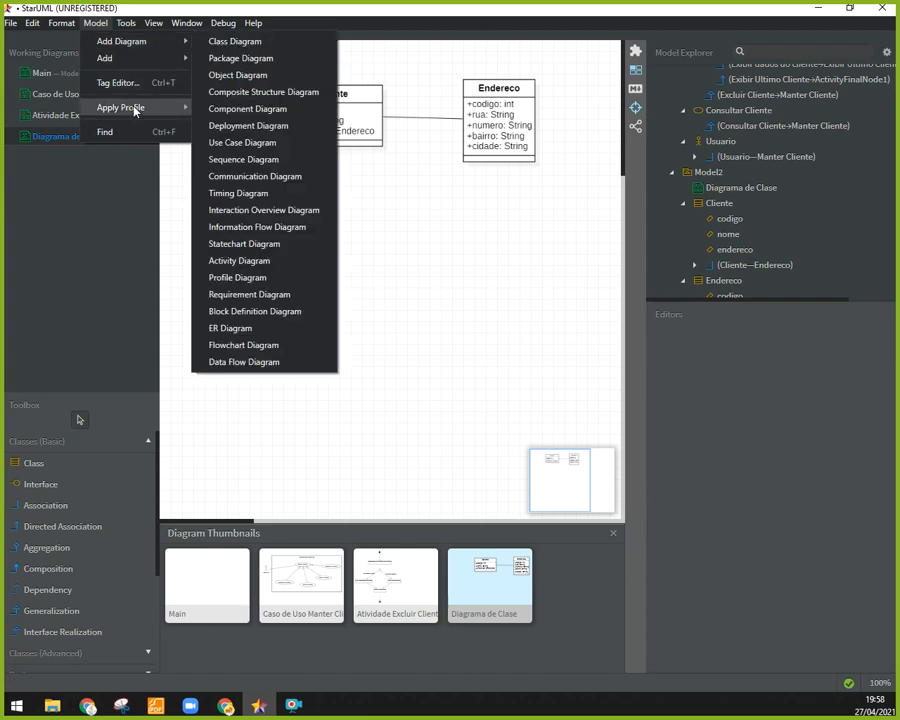
pyautogui.moveTo(140, 107)
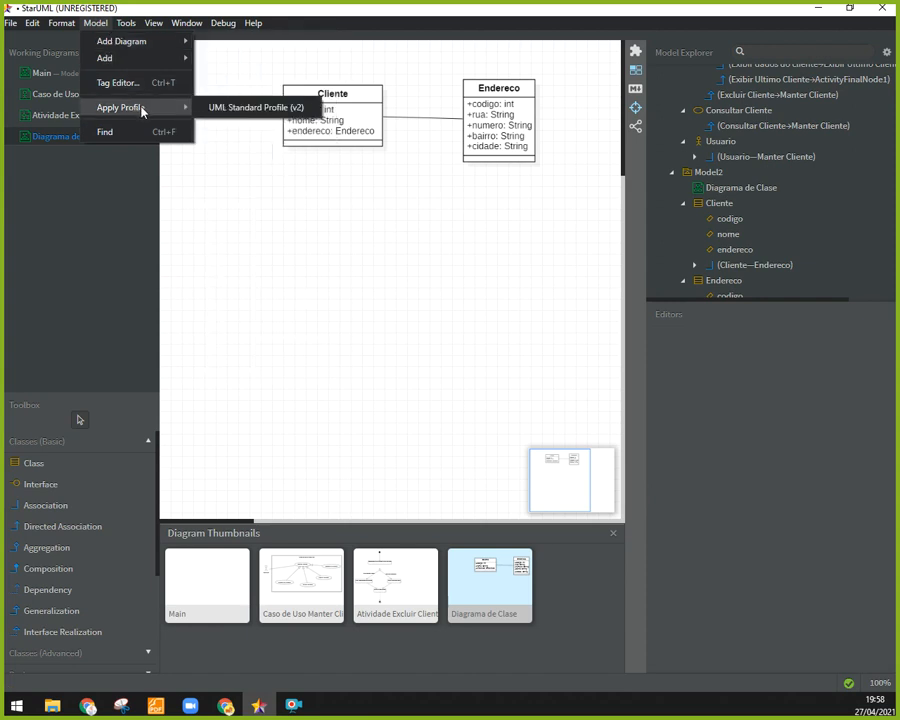
pyautogui.click(275, 109)
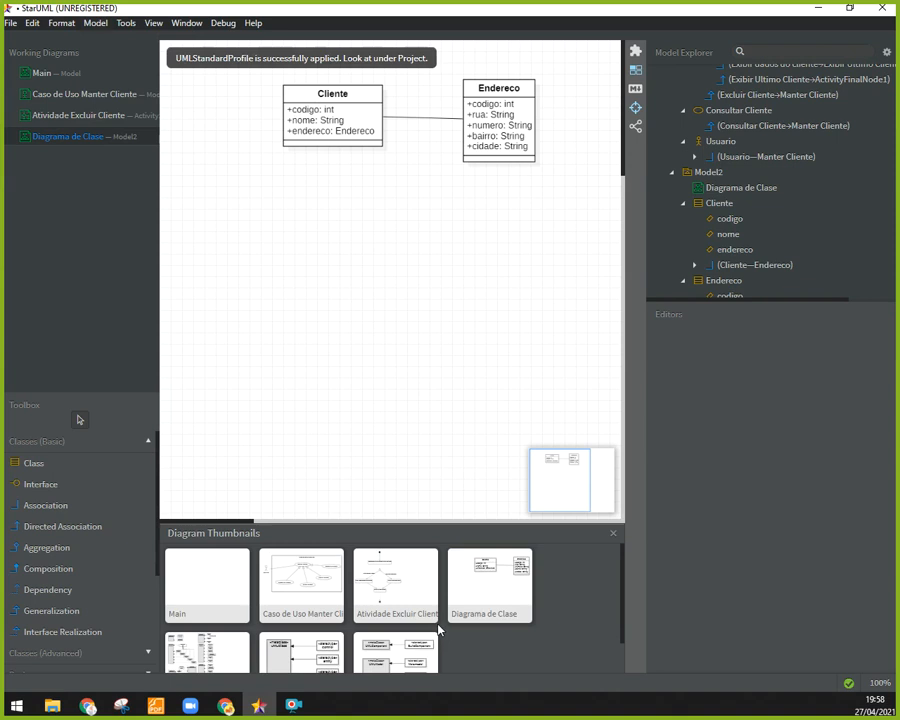
# Set the stereotype of the Cliente class to entity from the UML Standard Profile
pyautogui.click(357, 96)
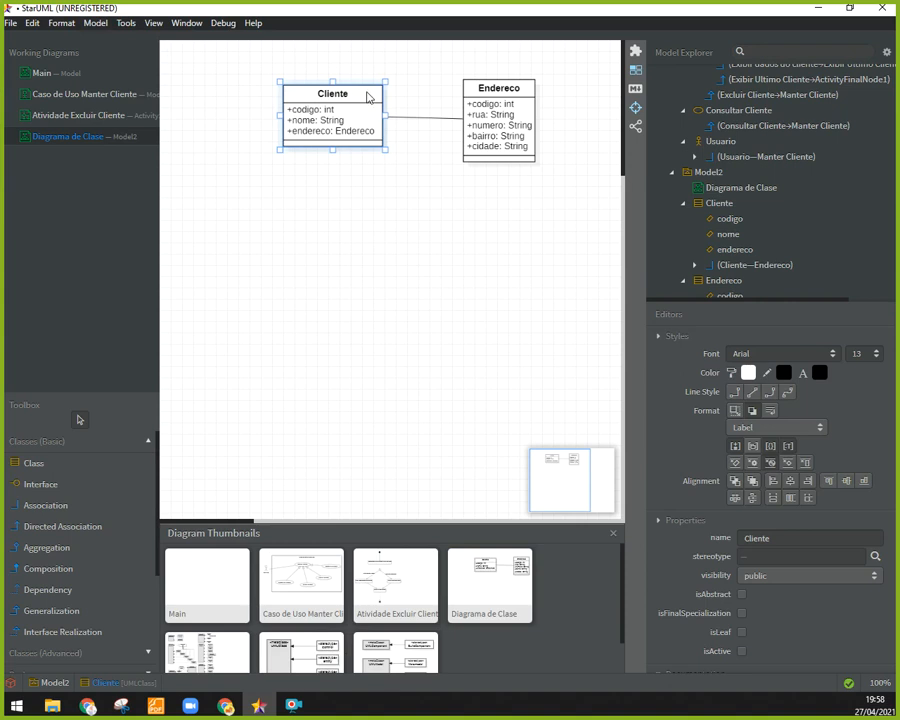
pyautogui.click(772, 558)
pyautogui.write('en')
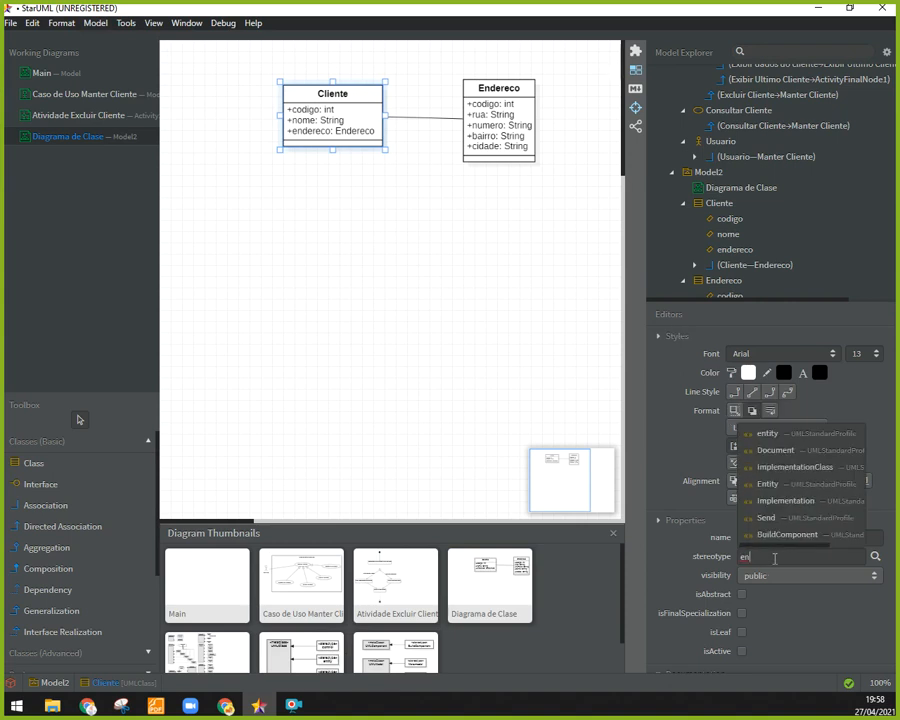
pyautogui.click(770, 434)
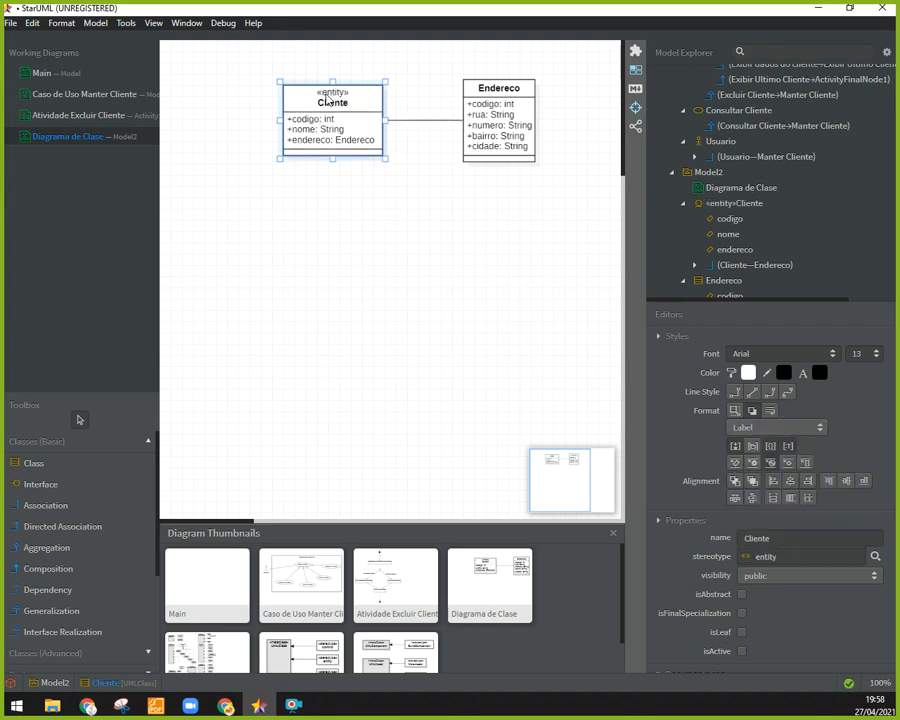
# Set the stereotype of the Endereco class to entity from the UML Standard Profile
pyautogui.click(496, 90)
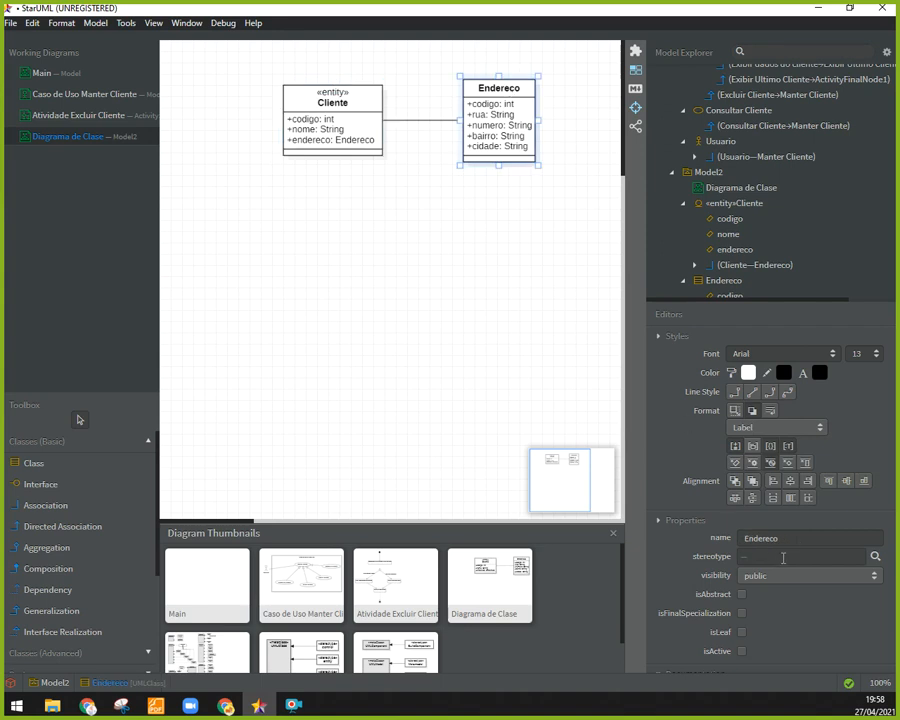
pyautogui.write('e')
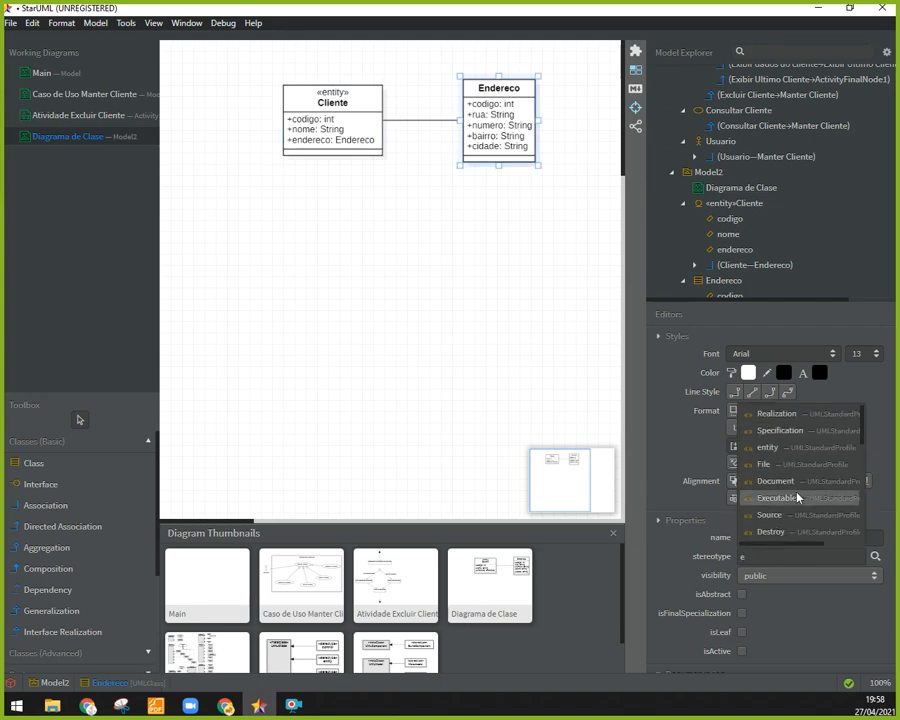
pyautogui.click(780, 457)
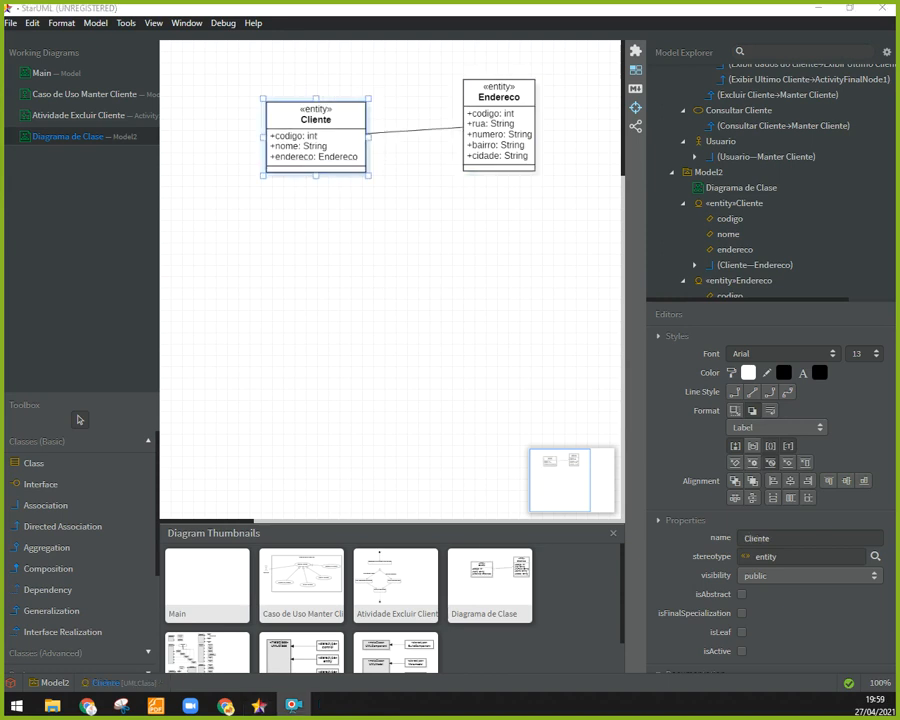
# Add a class named TelaCliente in the empty area below the Cliente class
pyautogui.click(30, 464)
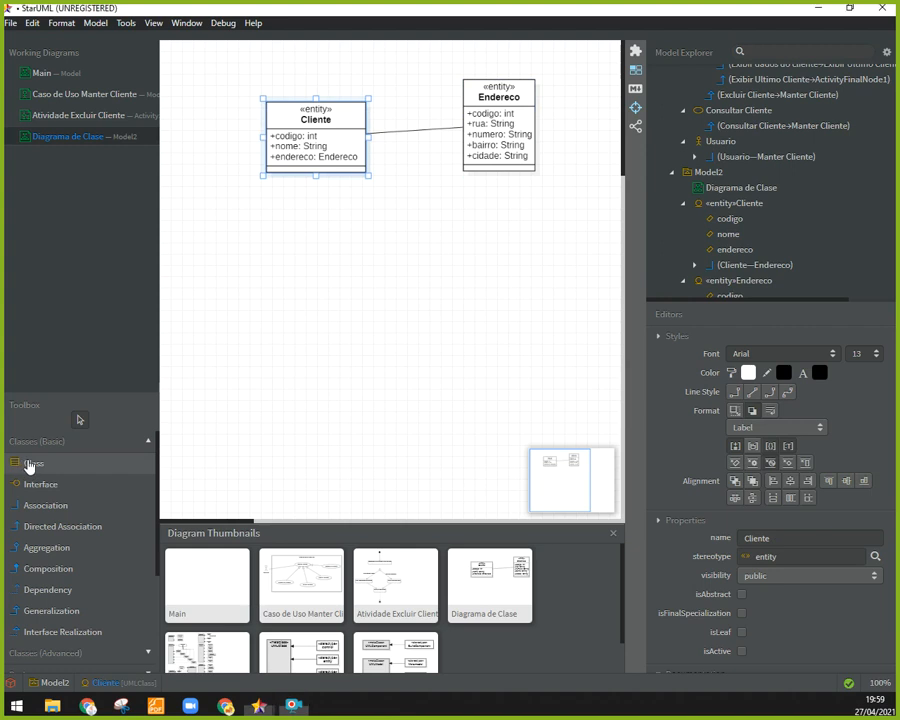
pyautogui.click(206, 314)
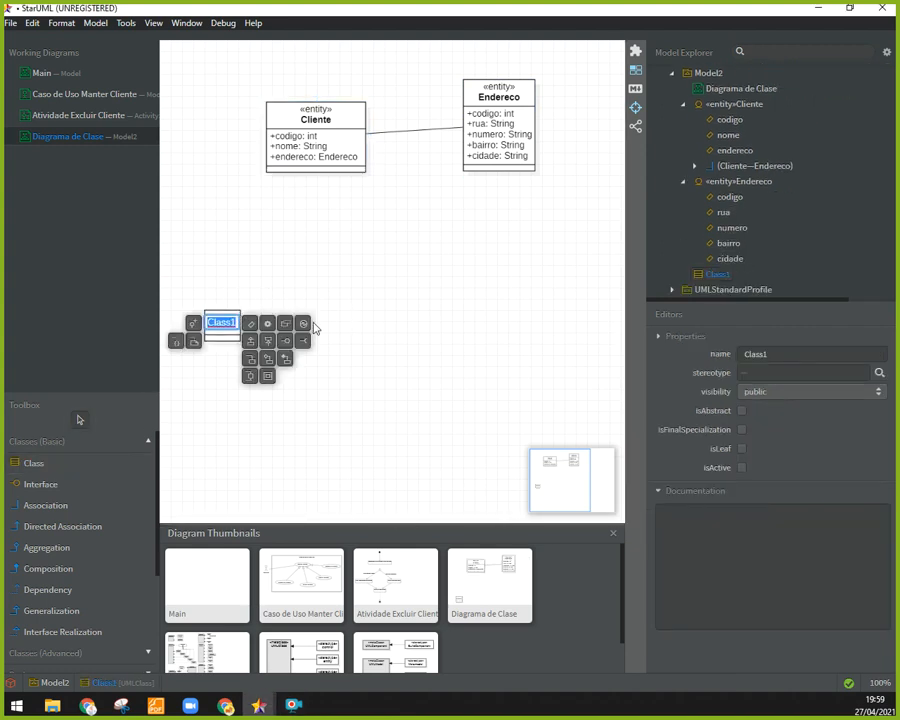
pyautogui.write('TelaCliente')
pyautogui.press('Return')
pyautogui.doubleClick(222, 318)
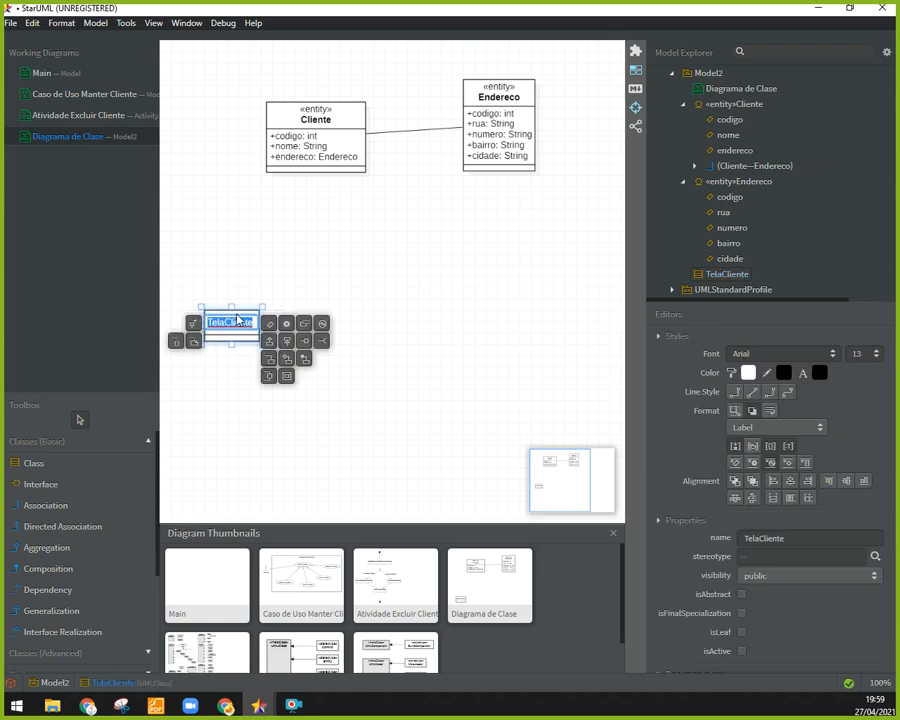
pyautogui.click(310, 296)
pyautogui.moveTo(228, 320); pyautogui.dragTo(265, 305)
# Set the stereotype of the TelaCliente class to boundary from the UML Standard Profile
pyautogui.click(525, 390)
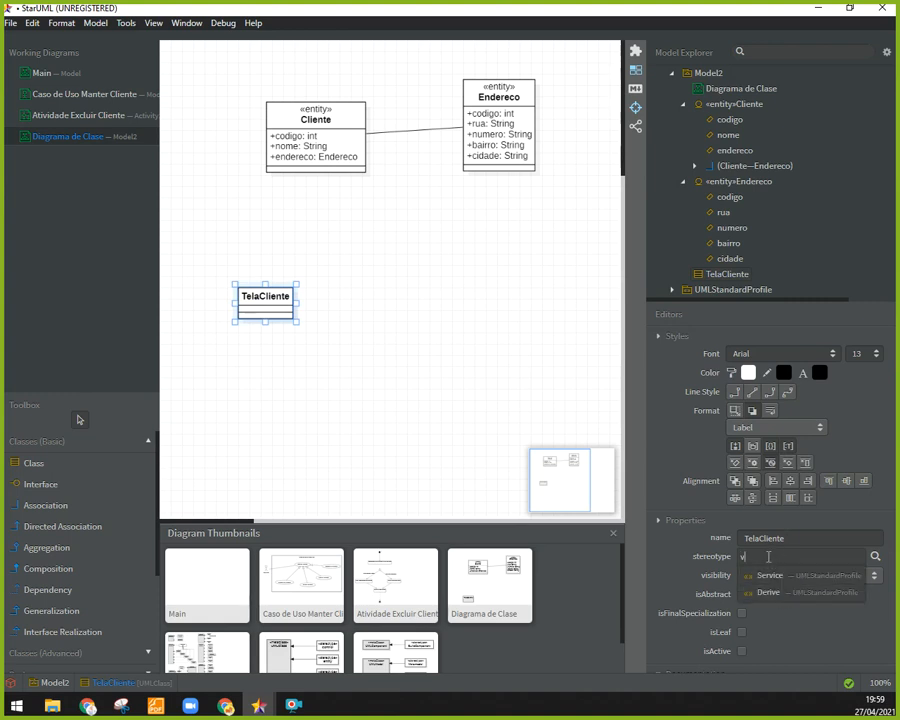
pyautogui.moveTo(768, 557); pyautogui.dragTo(738, 553)
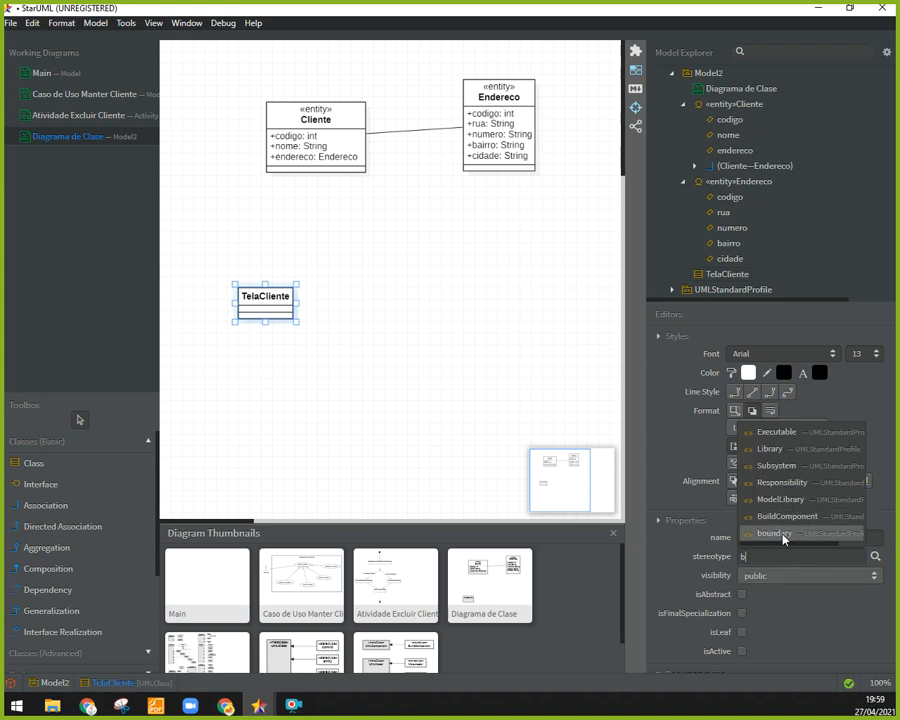
pyautogui.click(784, 536)
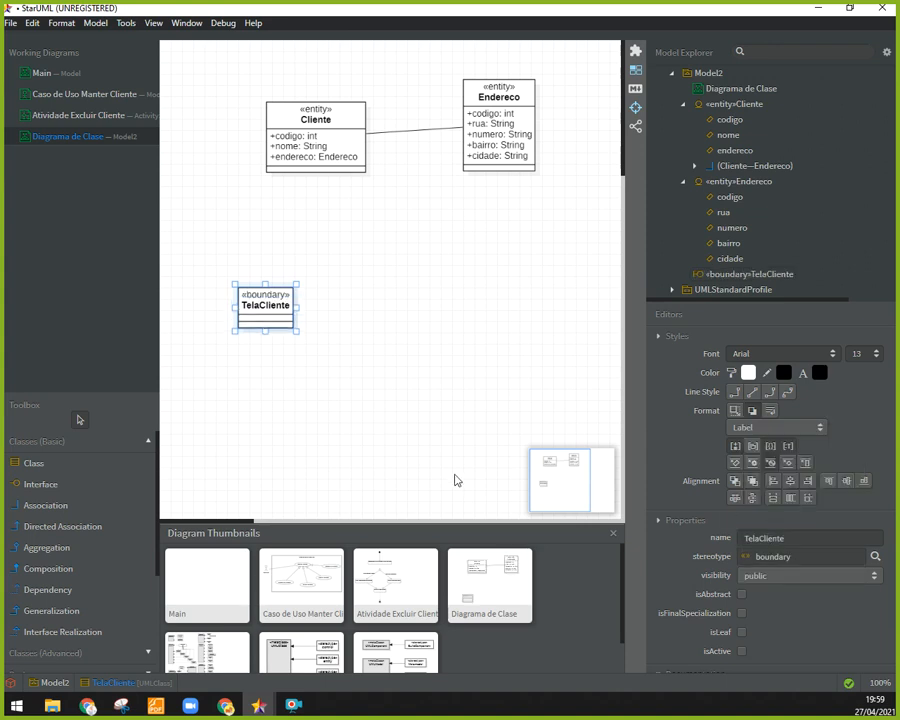
# Add an attribute cliente of type Cliente to the TelaCliente class
pyautogui.doubleClick(280, 293)
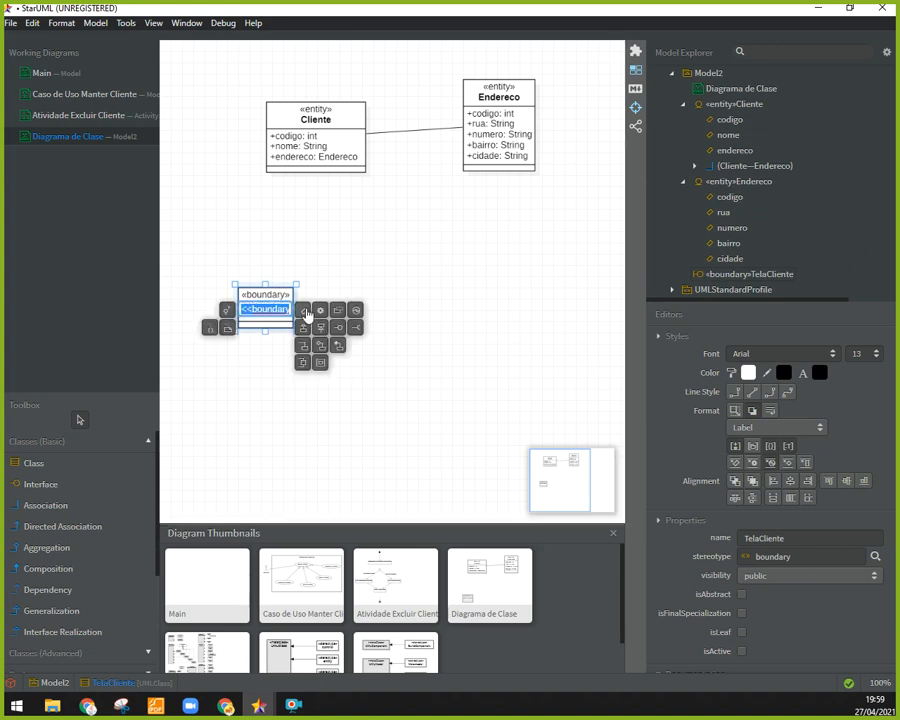
pyautogui.click(305, 315)
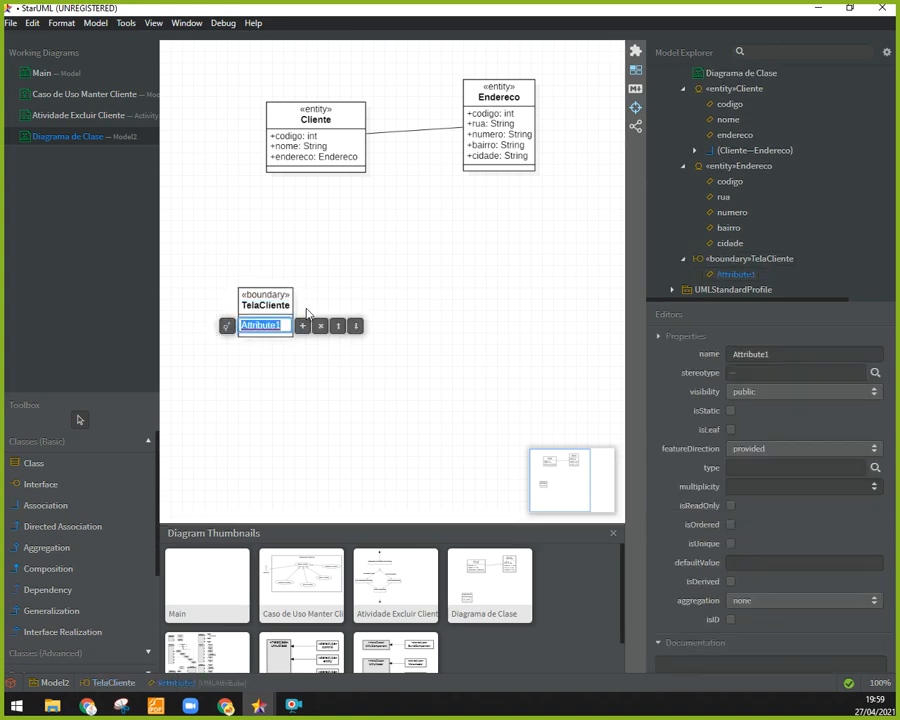
pyautogui.write('cliente')
pyautogui.write(': Cliente')
pyautogui.press('Return')
pyautogui.click(286, 298)
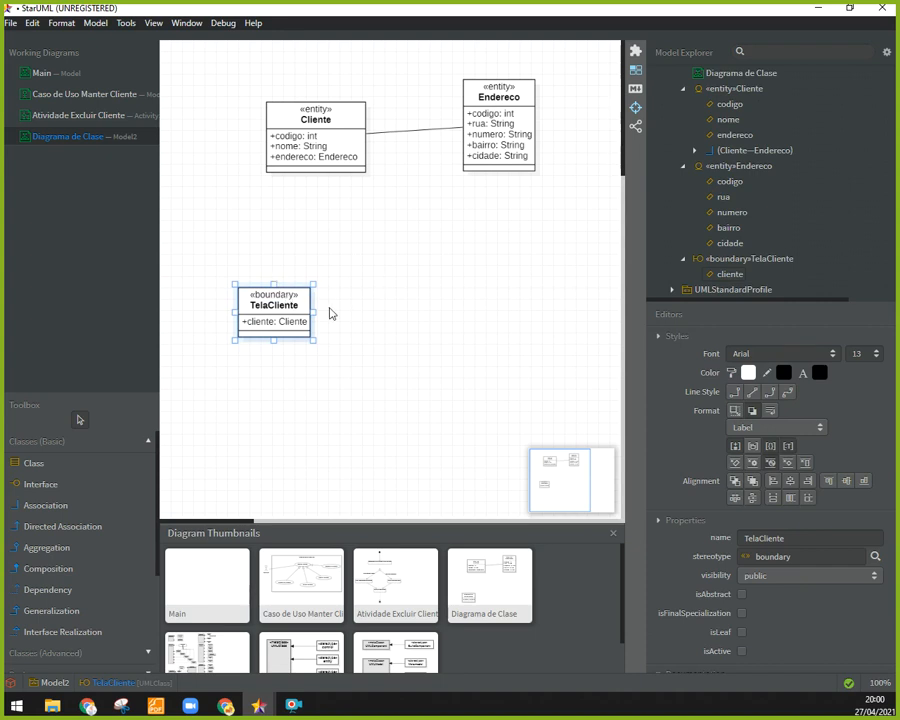
# Move the Endereco class closer to Cliente so that their association line runs horizontally
pyautogui.click(340, 119)
pyautogui.click(496, 94)
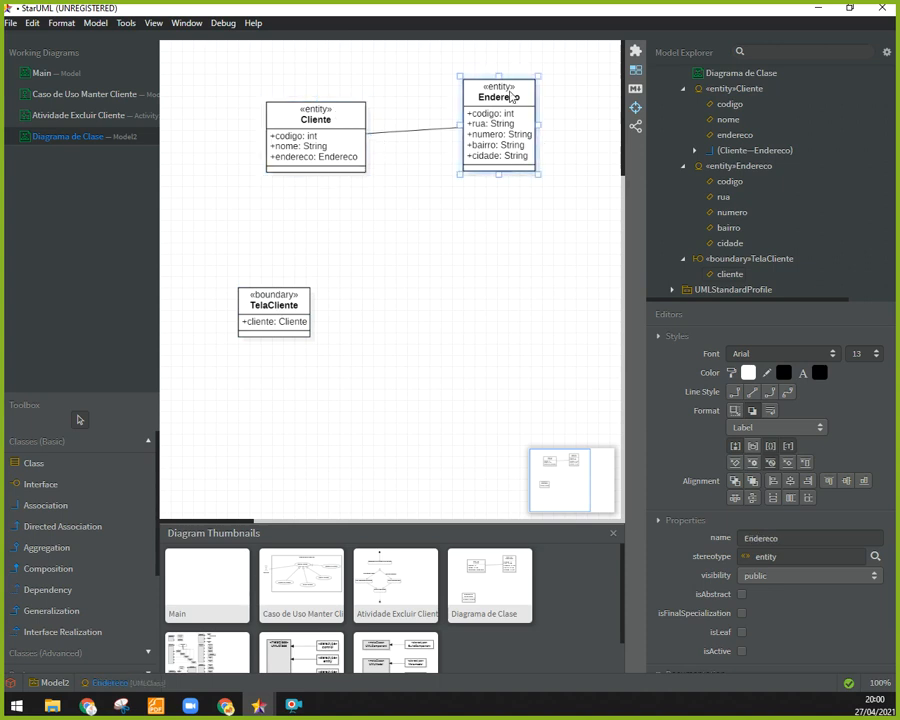
pyautogui.moveTo(496, 96); pyautogui.dragTo(487, 108)
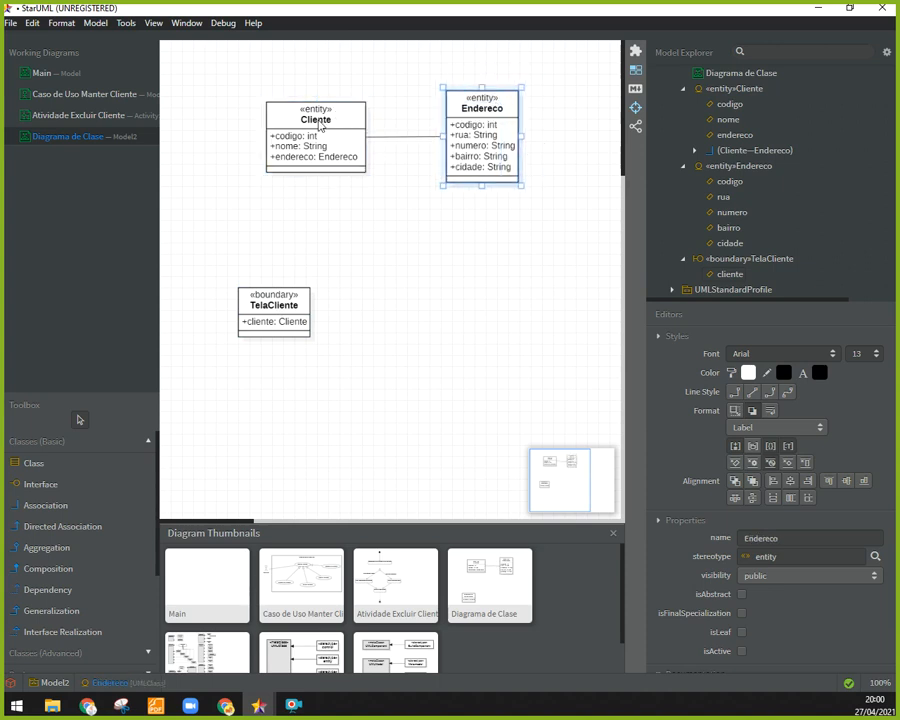
# Add a constructor operation named Endereco to the Endereco class
pyautogui.click(362, 118)
pyautogui.click(488, 110)
pyautogui.doubleClick(510, 100)
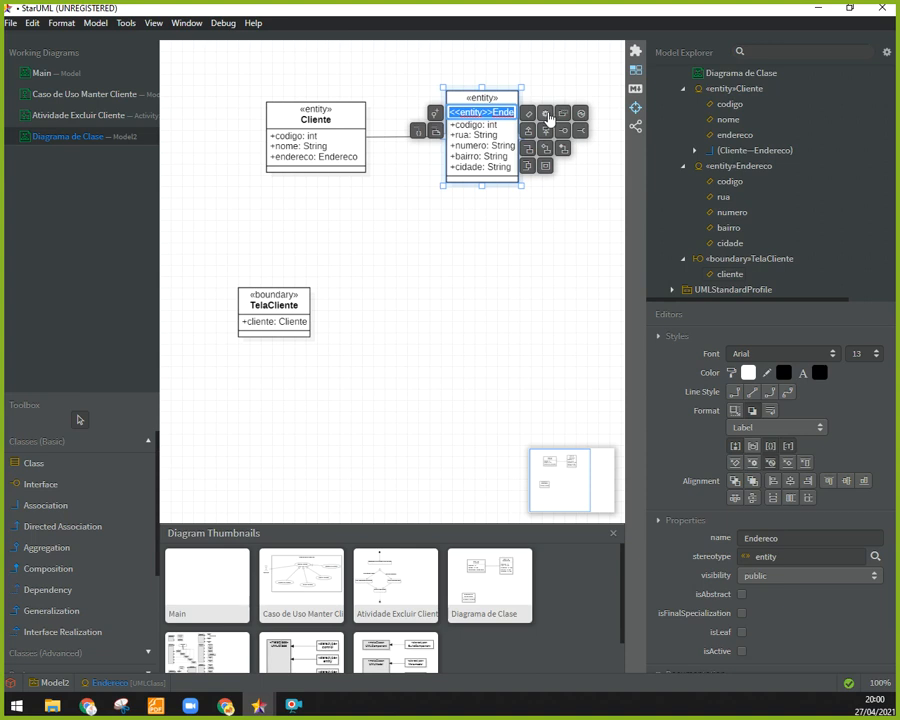
pyautogui.click(548, 117)
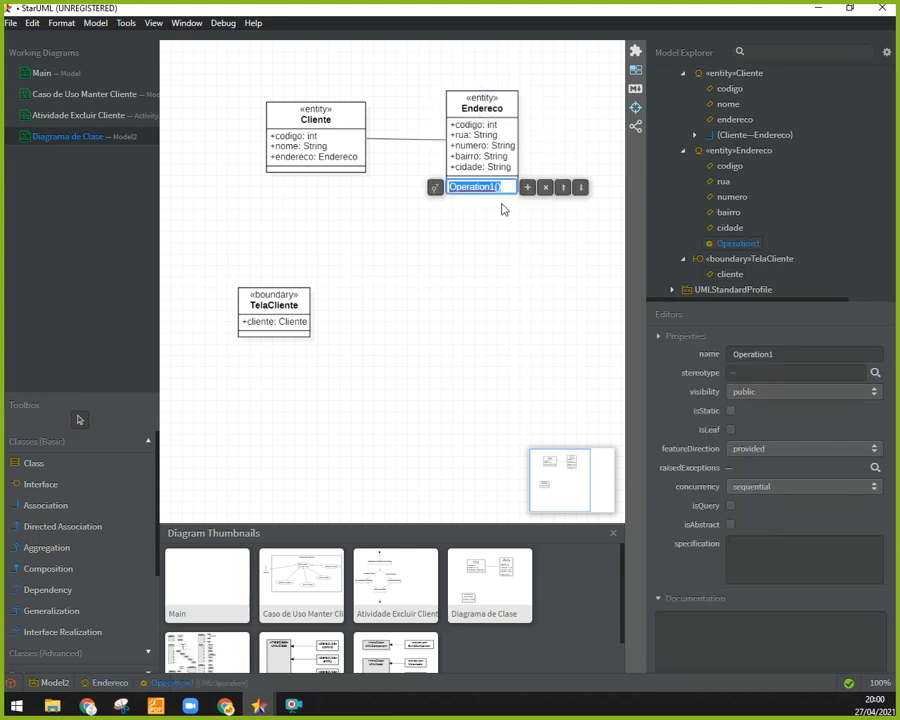
pyautogui.write('Endereco')
pyautogui.press('Return')
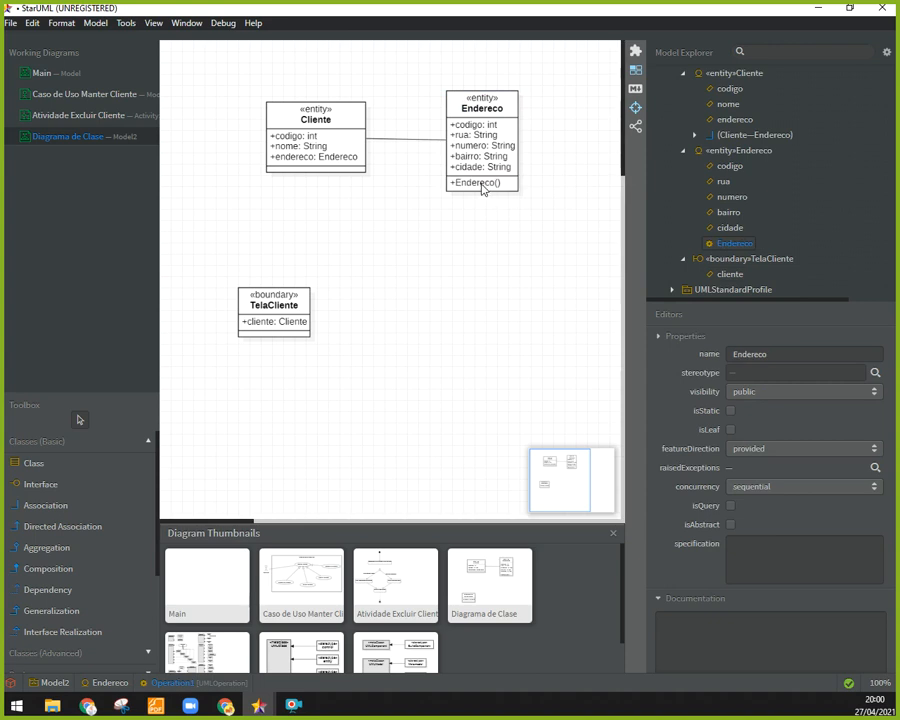
pyautogui.click(482, 188)
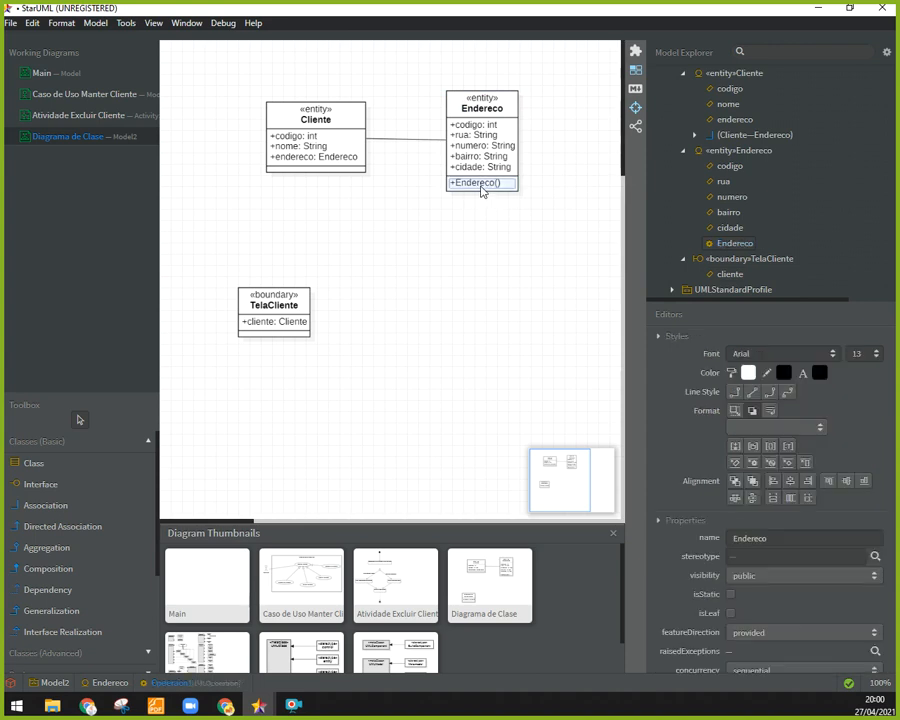
# Shift the TelaCliente class slightly up and to the left on the class diagram
pyautogui.click(316, 126)
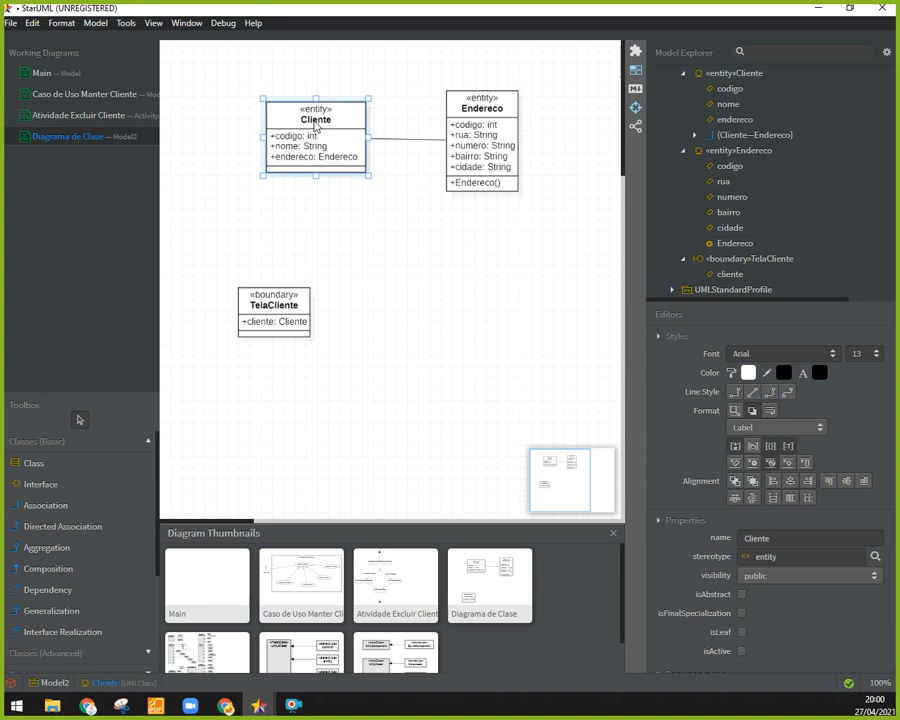
pyautogui.click(259, 294)
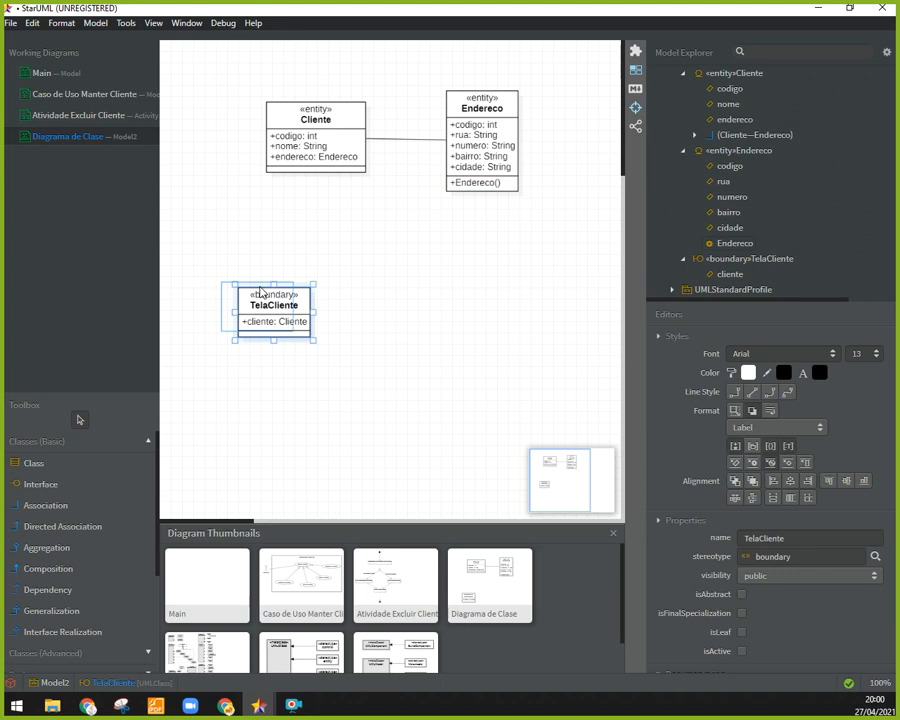
pyautogui.moveTo(260, 292); pyautogui.dragTo(260, 292)
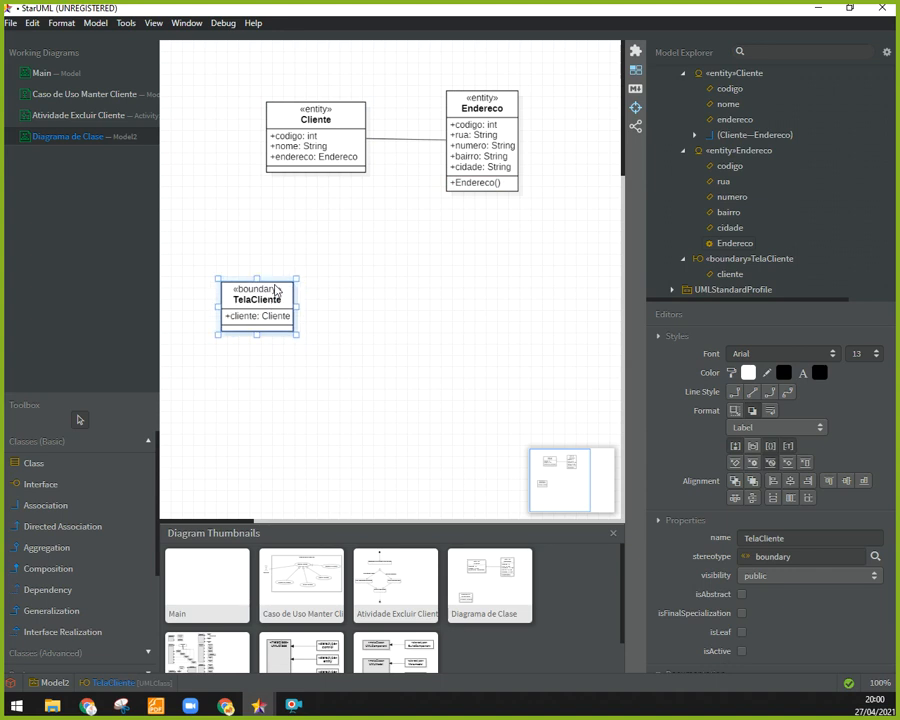
# Add the operations cadastrar, alterar, excluir, consultar and exibeCliente to the TelaCliente class
pyautogui.doubleClick(276, 291)
pyautogui.click(322, 309)
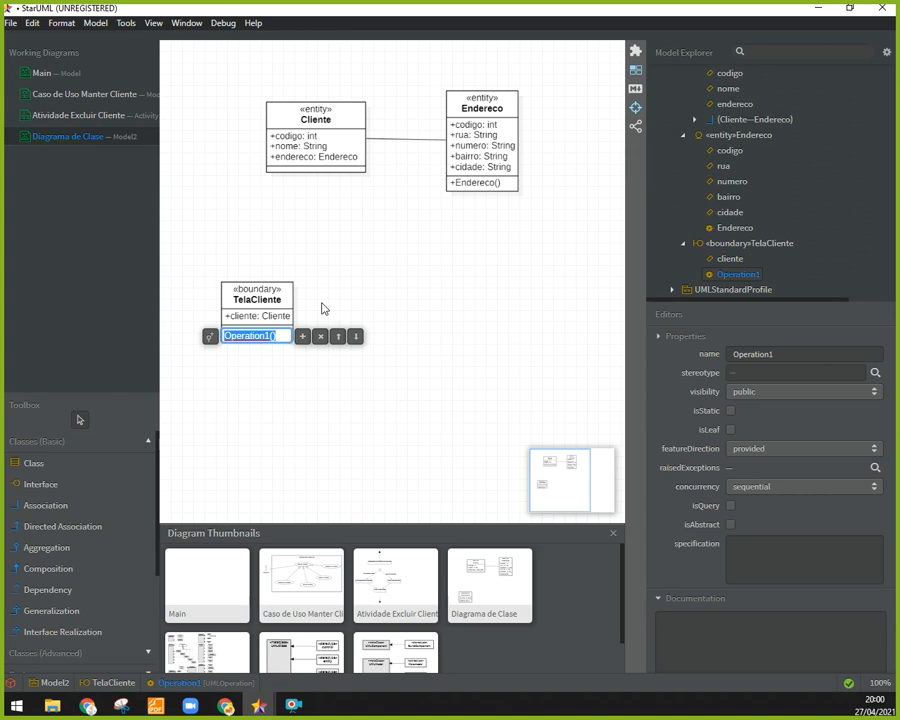
pyautogui.write('cadastrar')
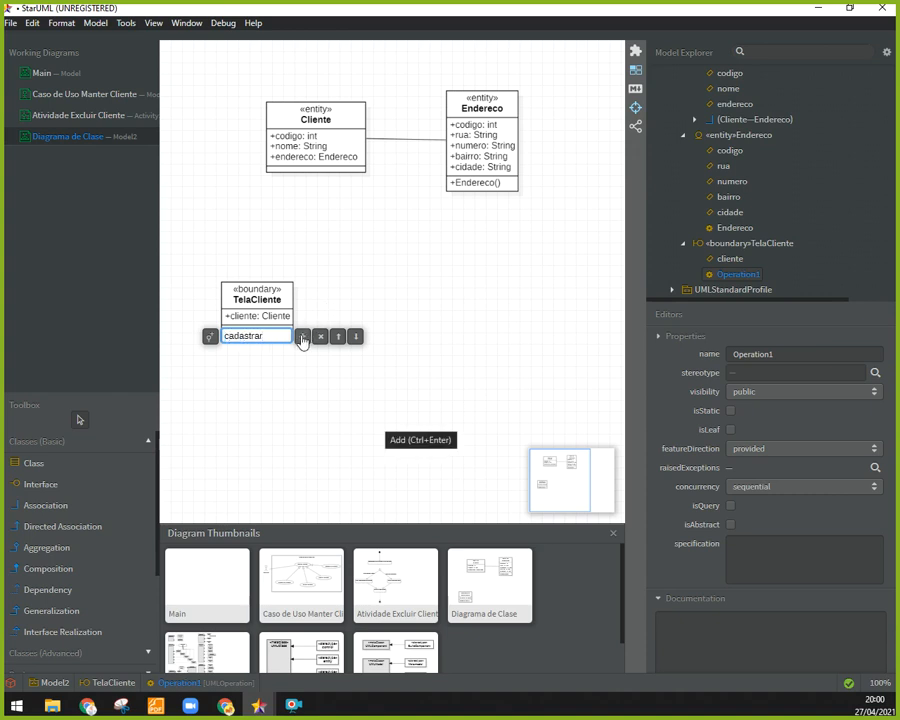
pyautogui.click(302, 339)
pyautogui.write('alterar')
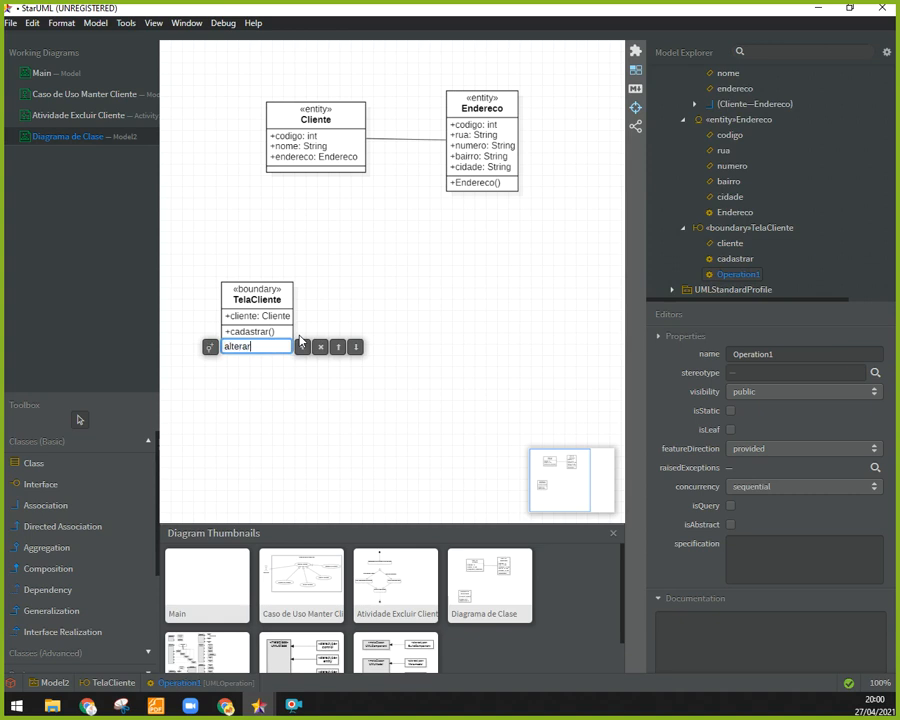
pyautogui.click(301, 347)
pyautogui.write('ex')
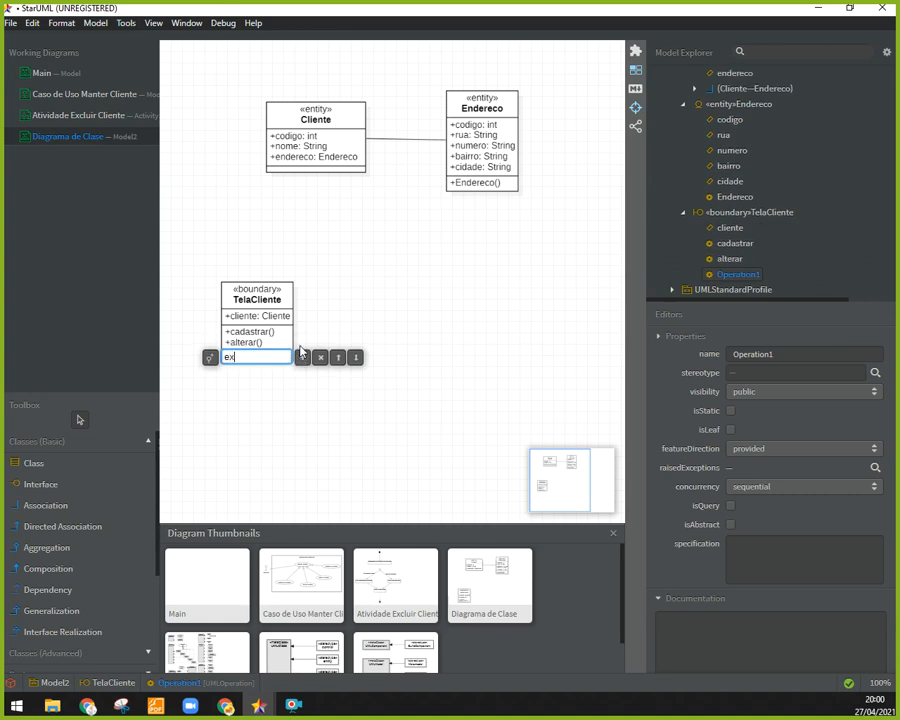
pyautogui.write('cluir')
pyautogui.click(302, 357)
pyautogui.write('consultar')
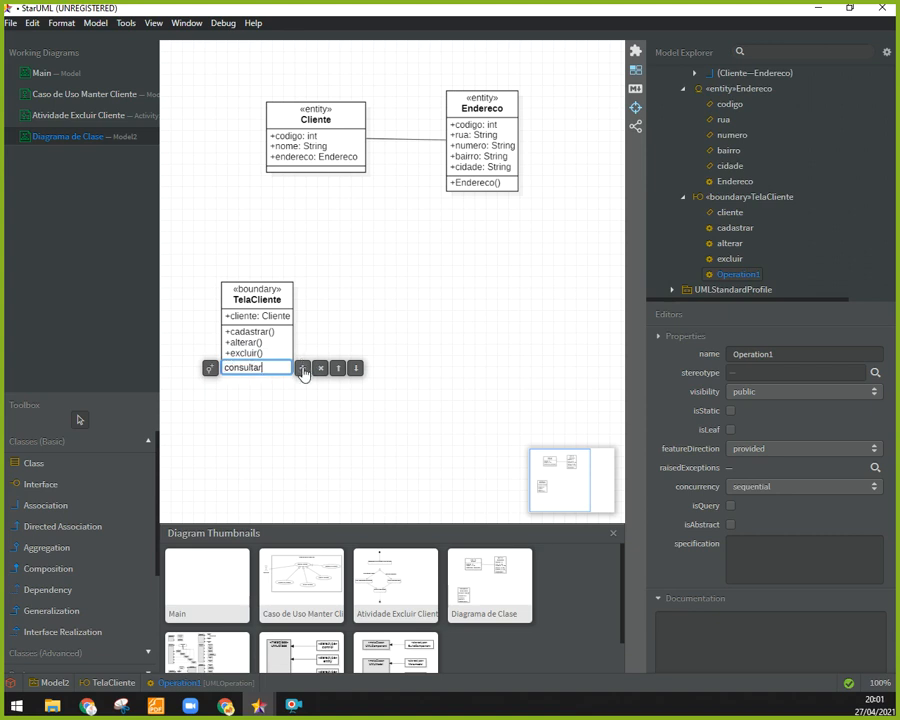
pyautogui.click(302, 370)
pyautogui.write('exibeCliente')
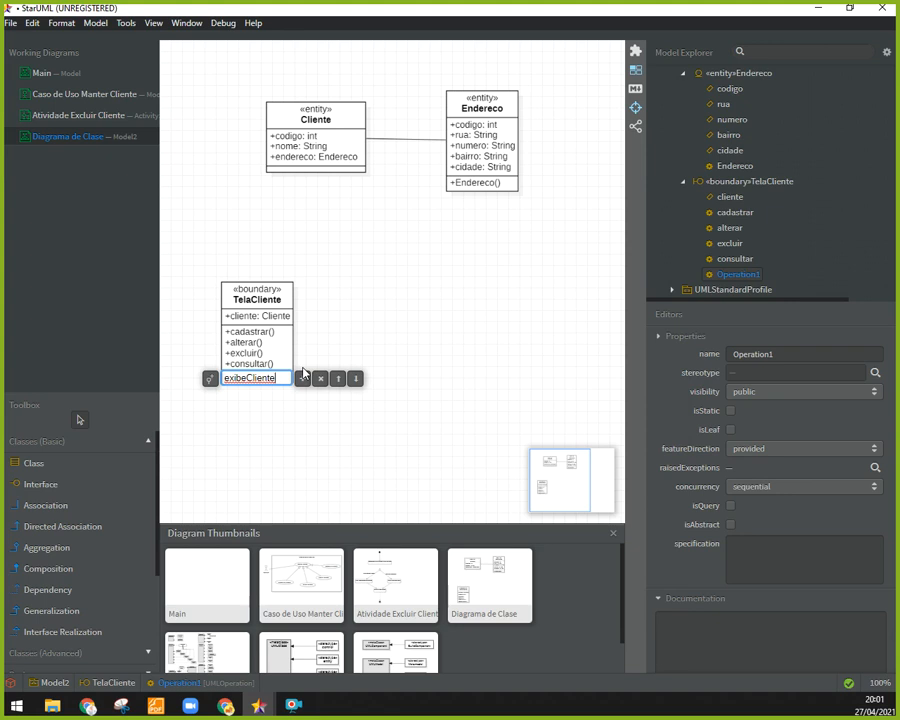
pyautogui.press('Return')
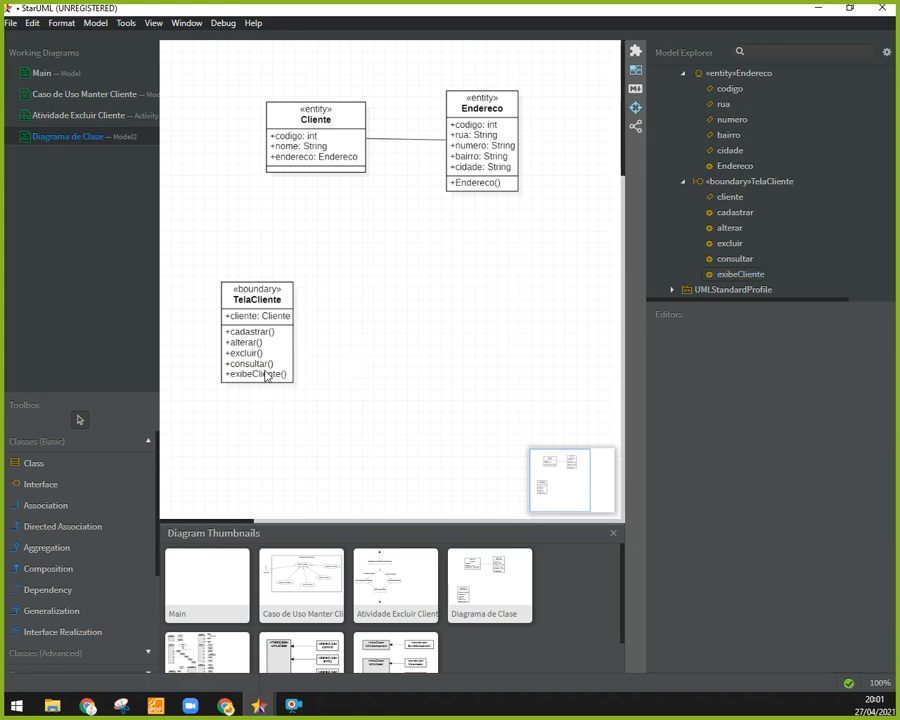
# Give TelaCliente's exibeCliente operation a parameter cliente of type Cliente
pyautogui.click(267, 376)
pyautogui.doubleClick(267, 376)
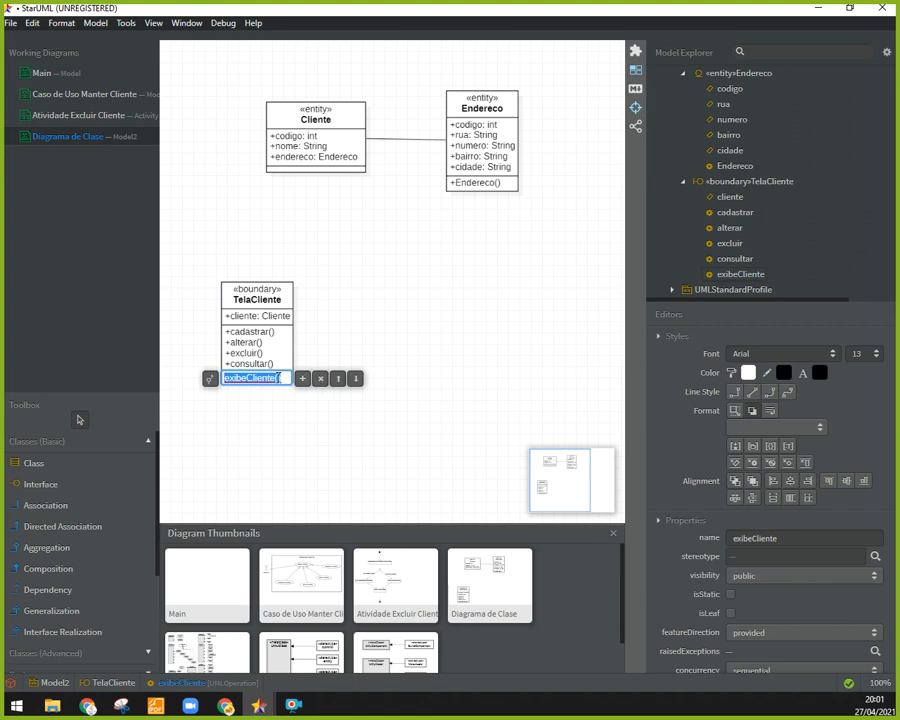
pyautogui.scroll(-1, 805, 565)
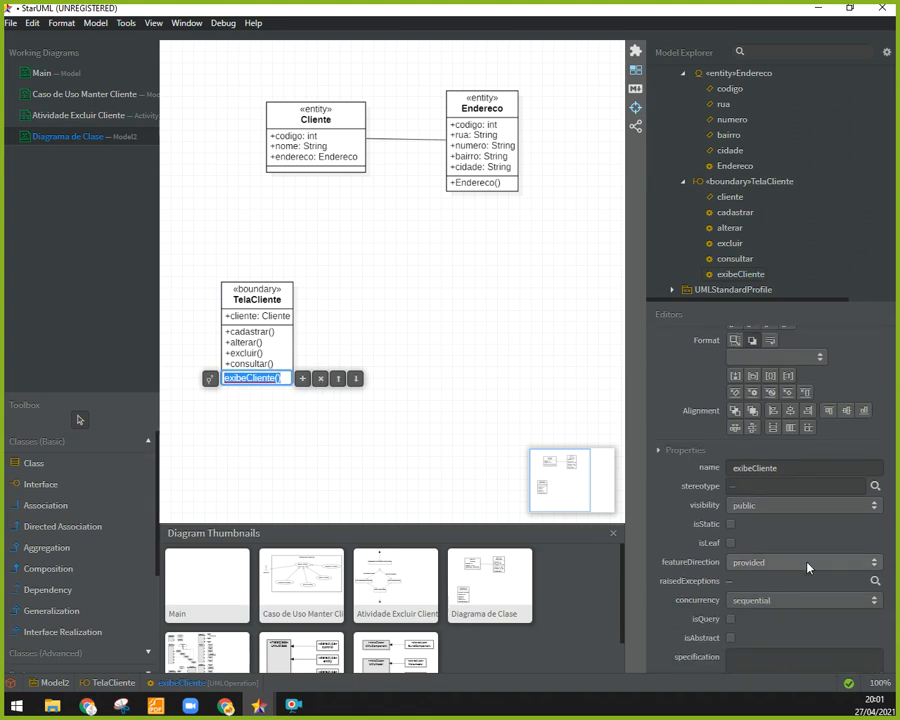
pyautogui.scroll(-1, 808, 567)
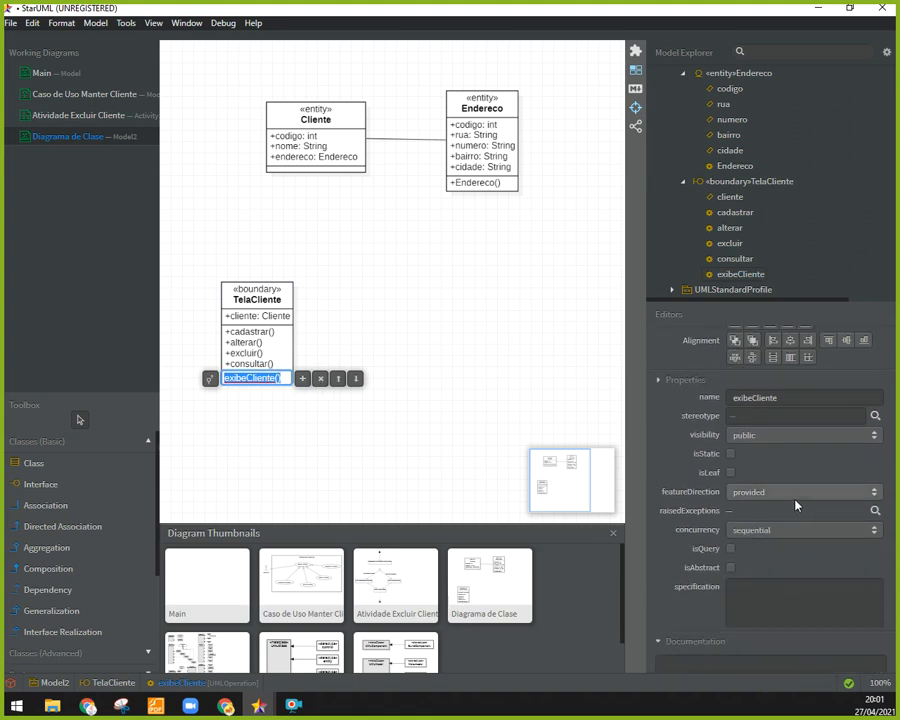
pyautogui.scroll(2, 795, 505)
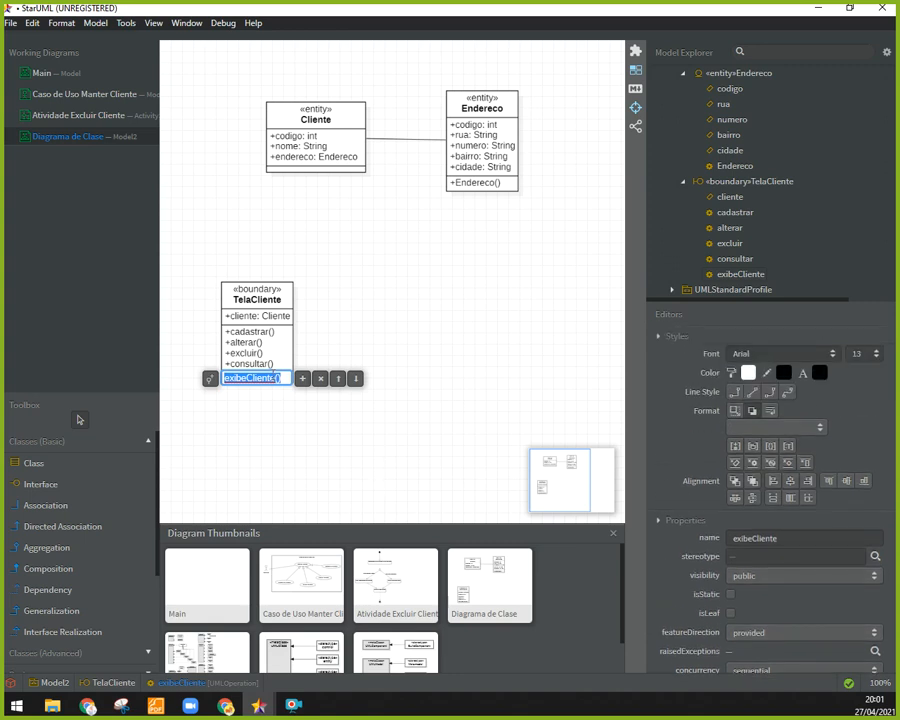
pyautogui.click(279, 378)
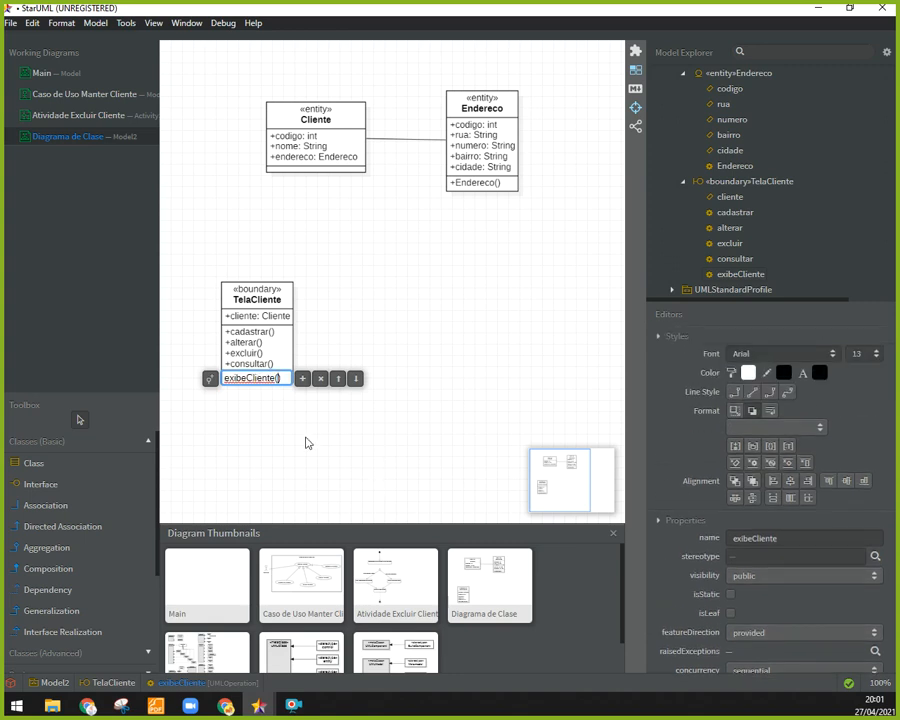
pyautogui.write('cliente: Cliente')
pyautogui.press('Return')
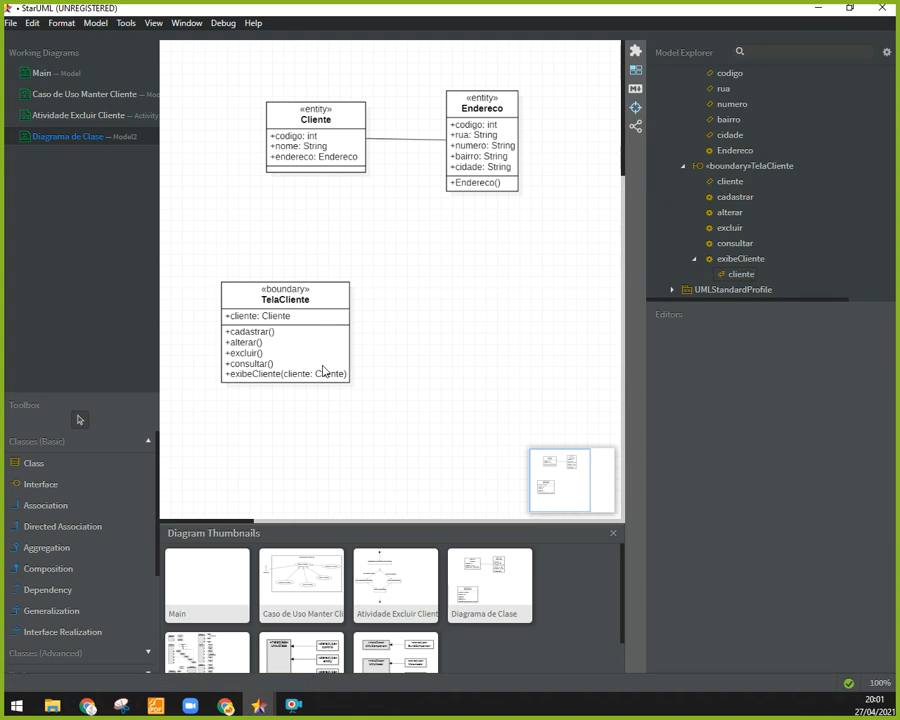
# Examine the properties of TelaCliente's exibeCliente operation without changing them
pyautogui.doubleClick(318, 376)
pyautogui.doubleClick(318, 376)
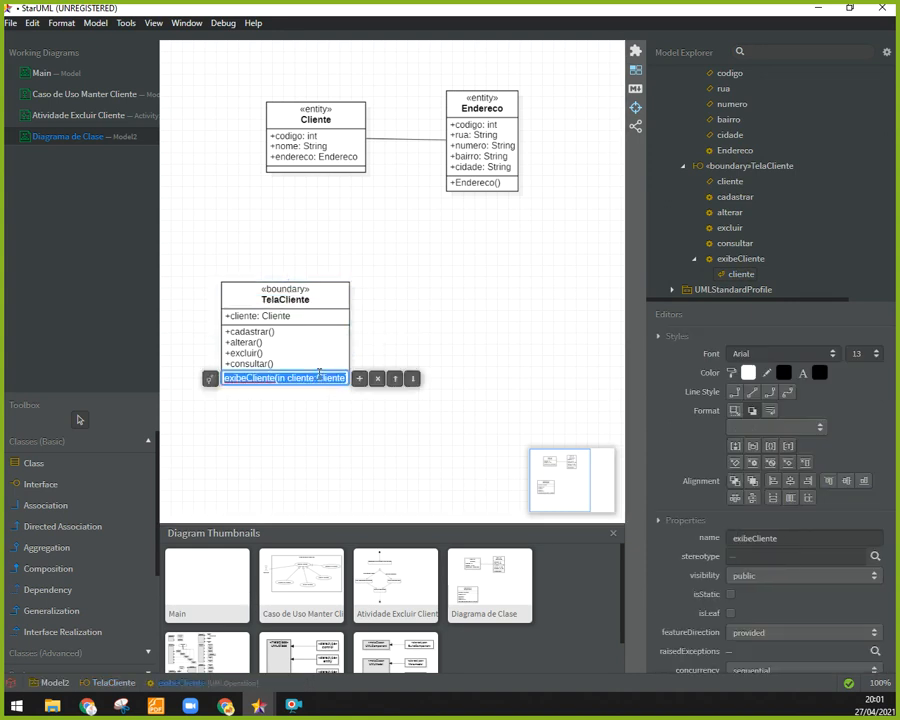
pyautogui.scroll(-3, 730, 515)
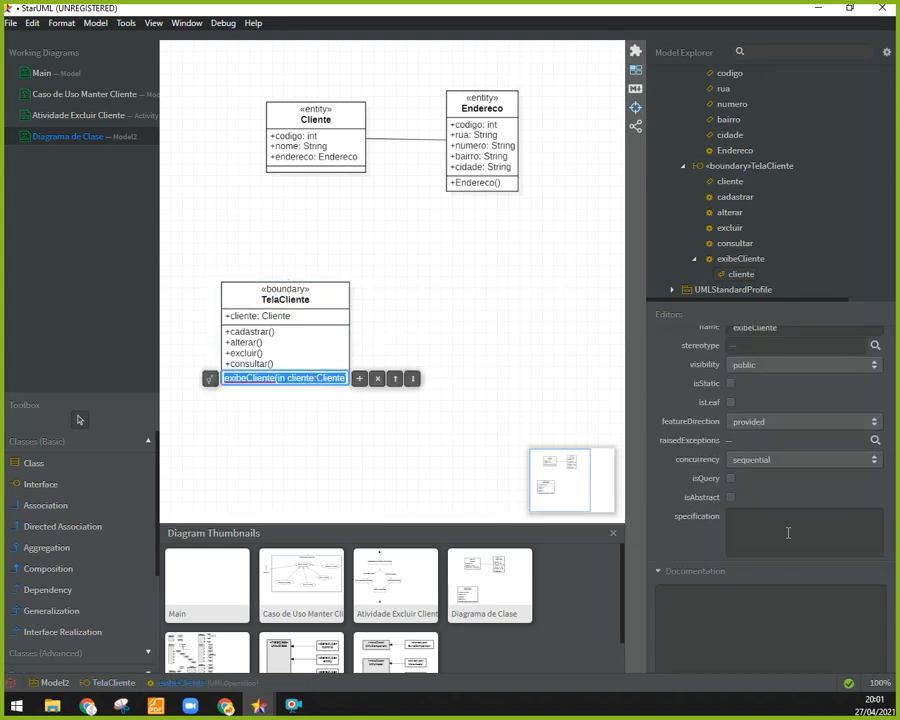
pyautogui.scroll(3, 788, 533)
pyautogui.click(384, 402)
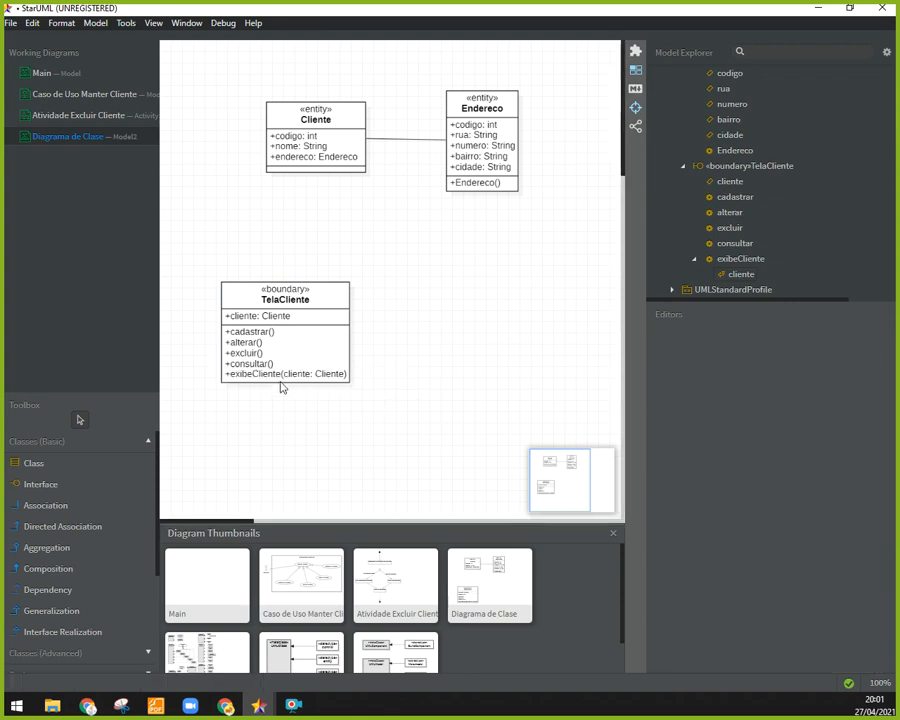
pyautogui.click(298, 380)
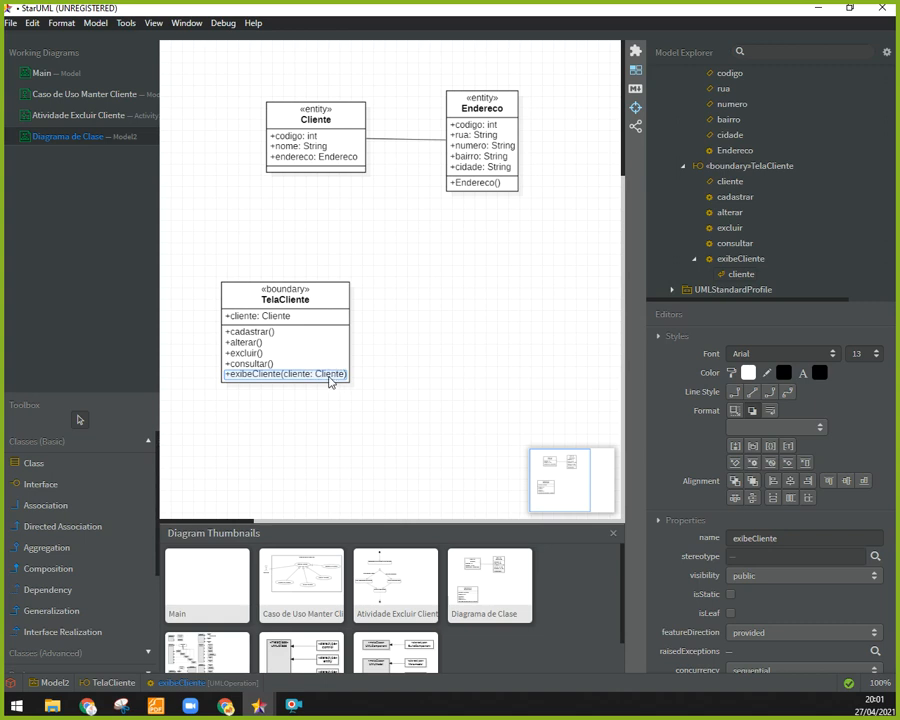
# Set the return type of TelaCliente's cadastrar and alterar operations to void
pyautogui.doubleClick(274, 335)
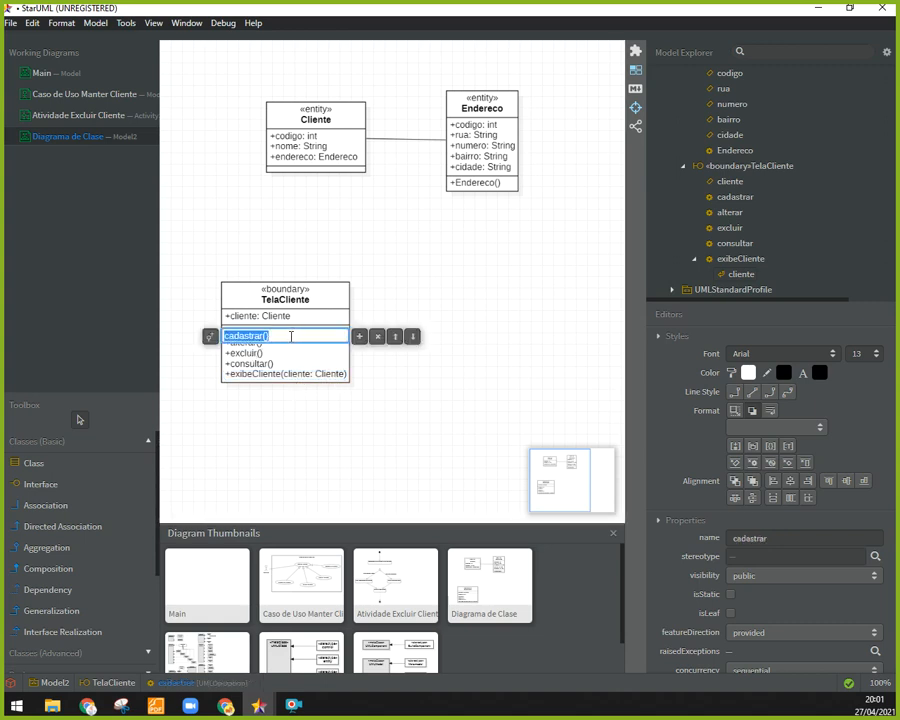
pyautogui.click(291, 336)
pyautogui.write(': void')
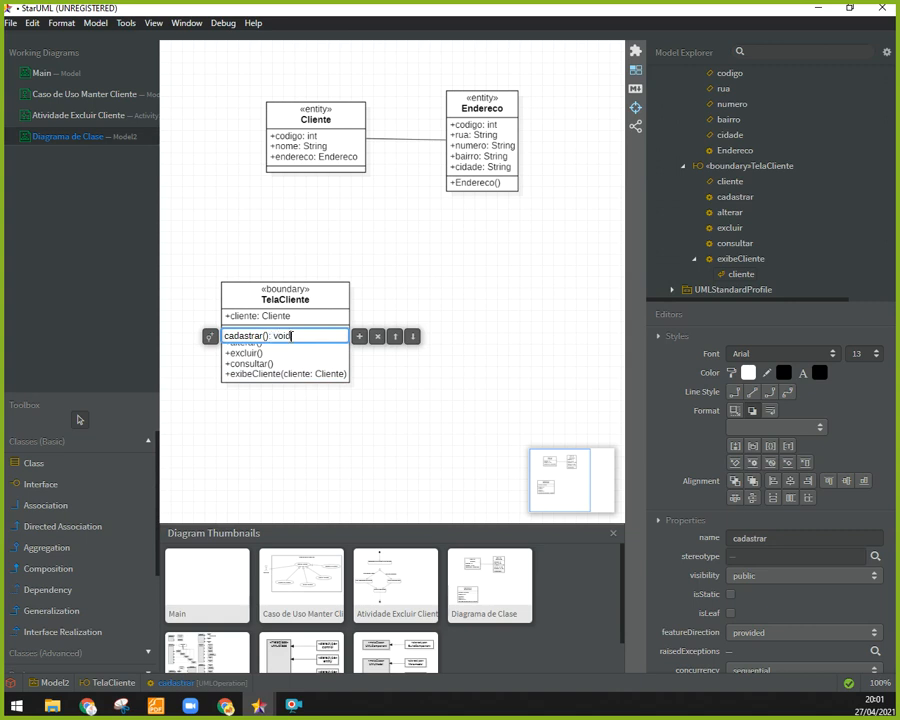
pyautogui.doubleClick(287, 346)
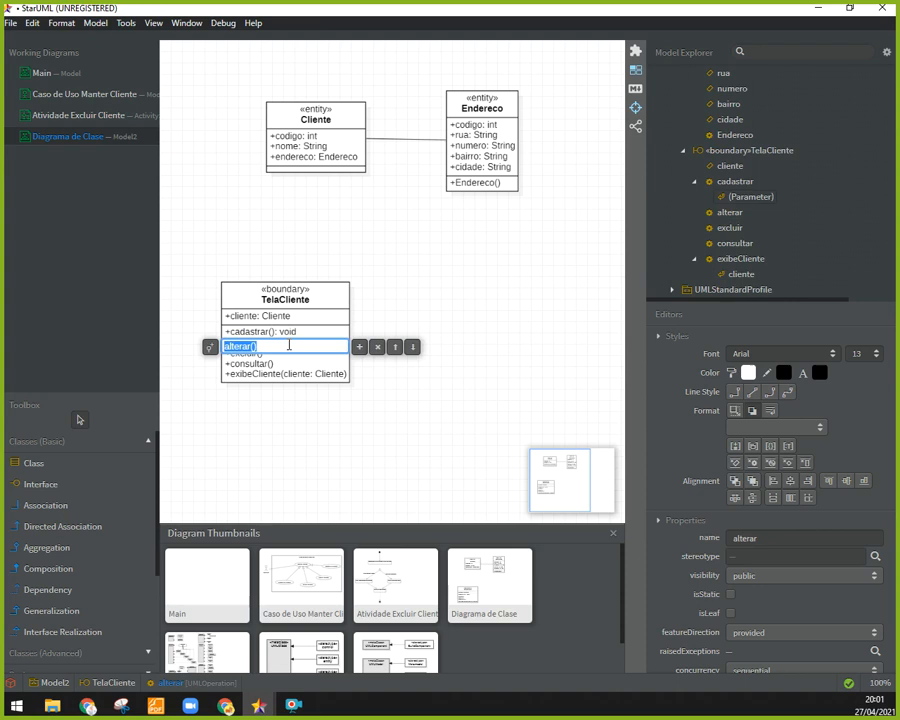
pyautogui.click(290, 345)
pyautogui.write(': void')
pyautogui.press('Return')
# Set the return type of TelaCliente's excluir and consultar operations to void
pyautogui.doubleClick(298, 357)
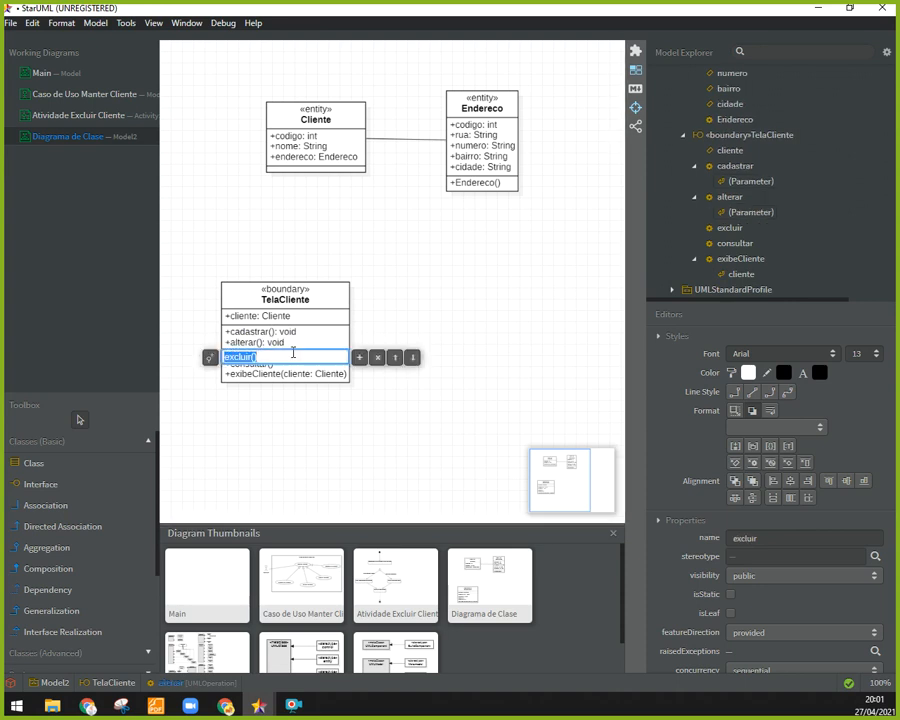
pyautogui.click(298, 357)
pyautogui.write(': void')
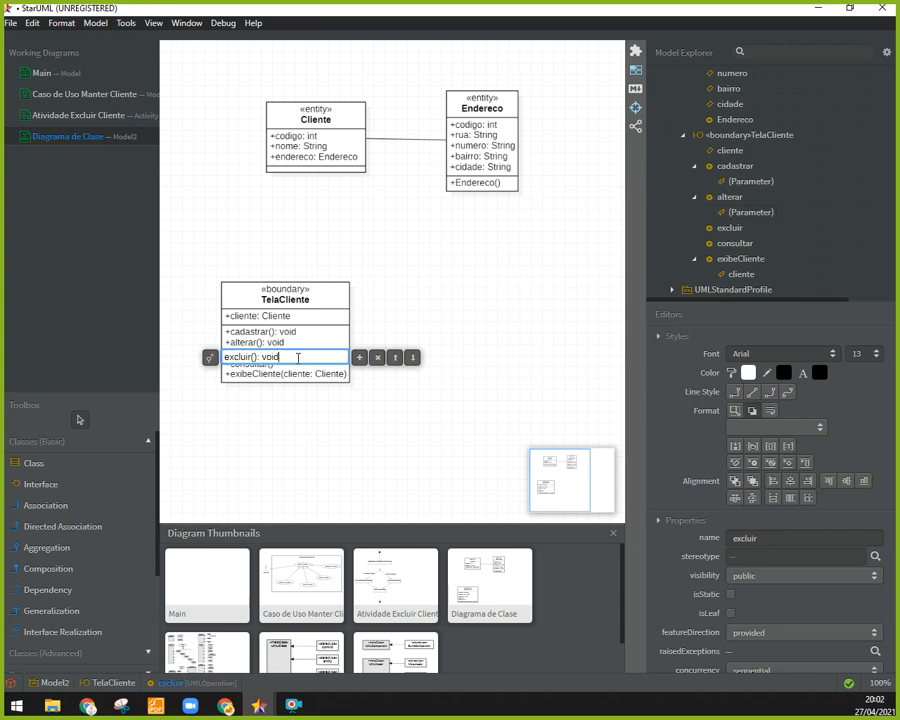
pyautogui.press('Return')
pyautogui.doubleClick(297, 366)
pyautogui.click(297, 366)
pyautogui.write(': void')
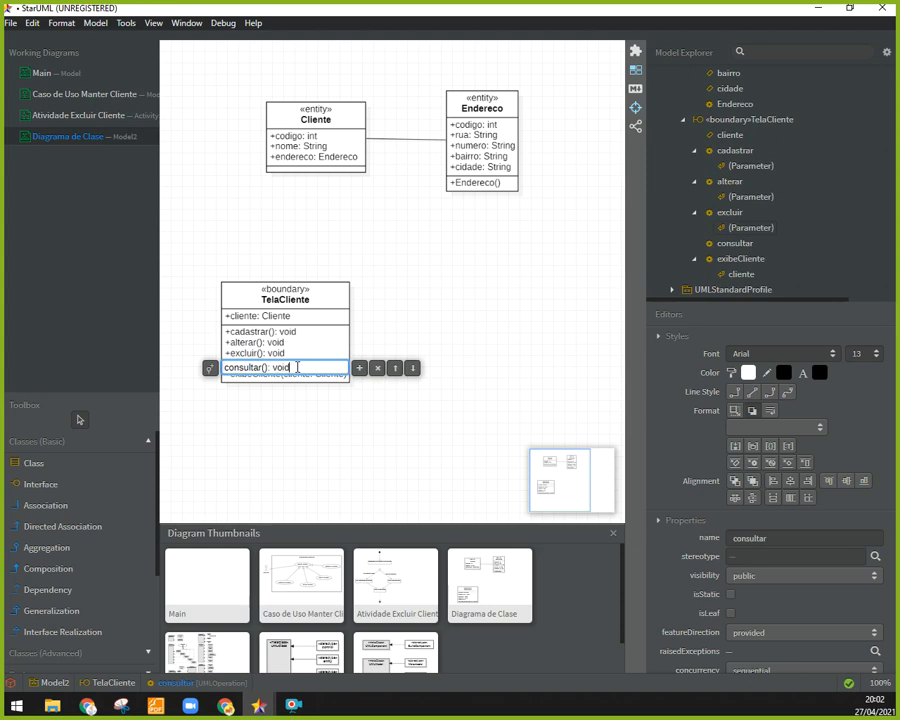
pyautogui.click(376, 344)
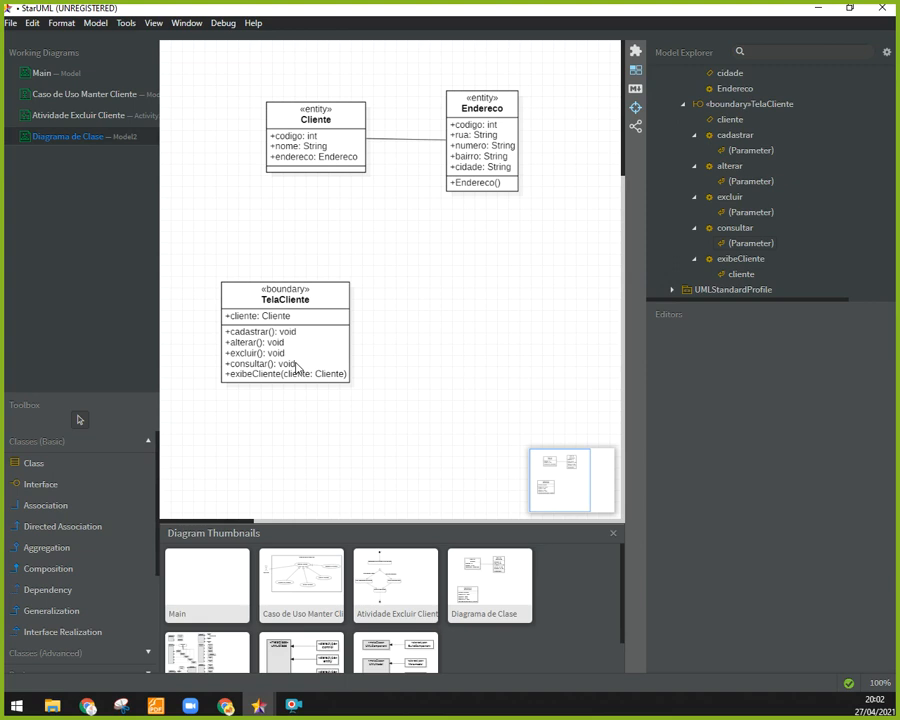
# Move TelaCliente slightly up and to the right and draw an association from Cliente to TelaCliente
pyautogui.click(342, 298)
pyautogui.moveTo(342, 298); pyautogui.dragTo(338, 289)
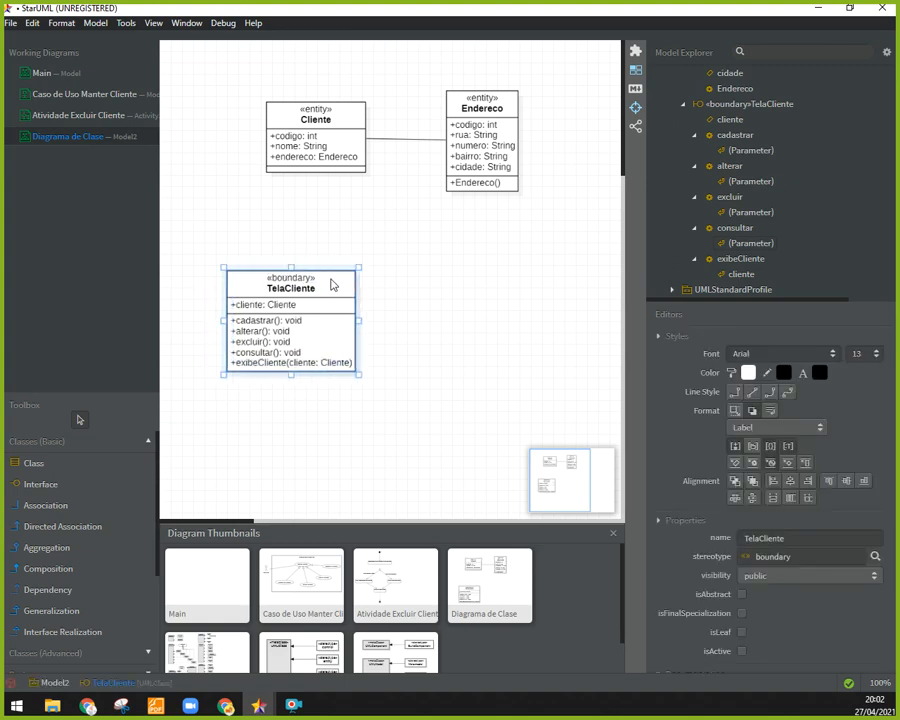
pyautogui.click(58, 505)
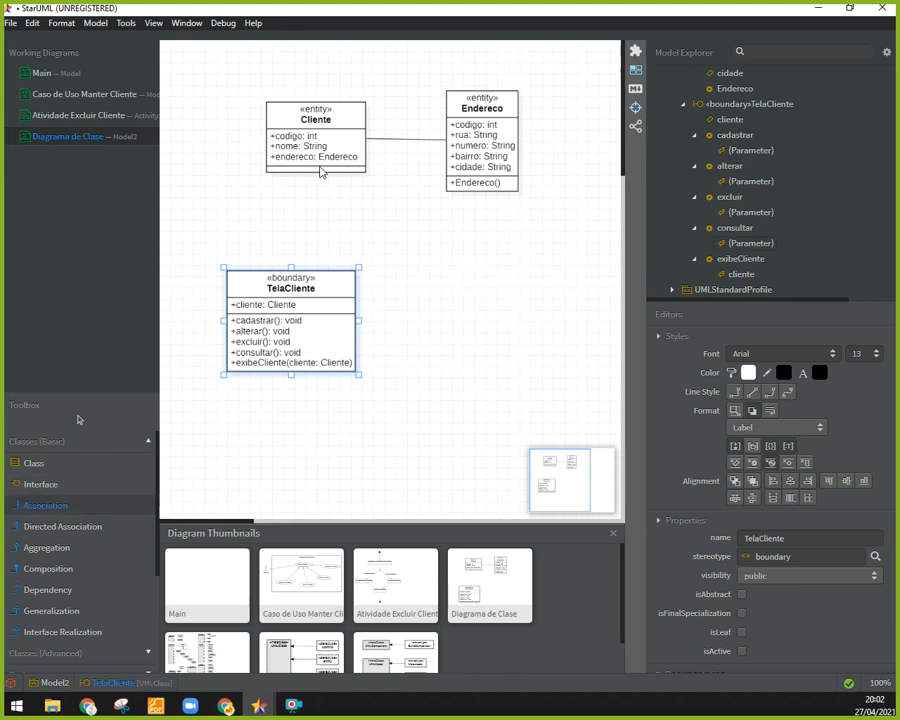
pyautogui.moveTo(316, 162); pyautogui.dragTo(251, 312)
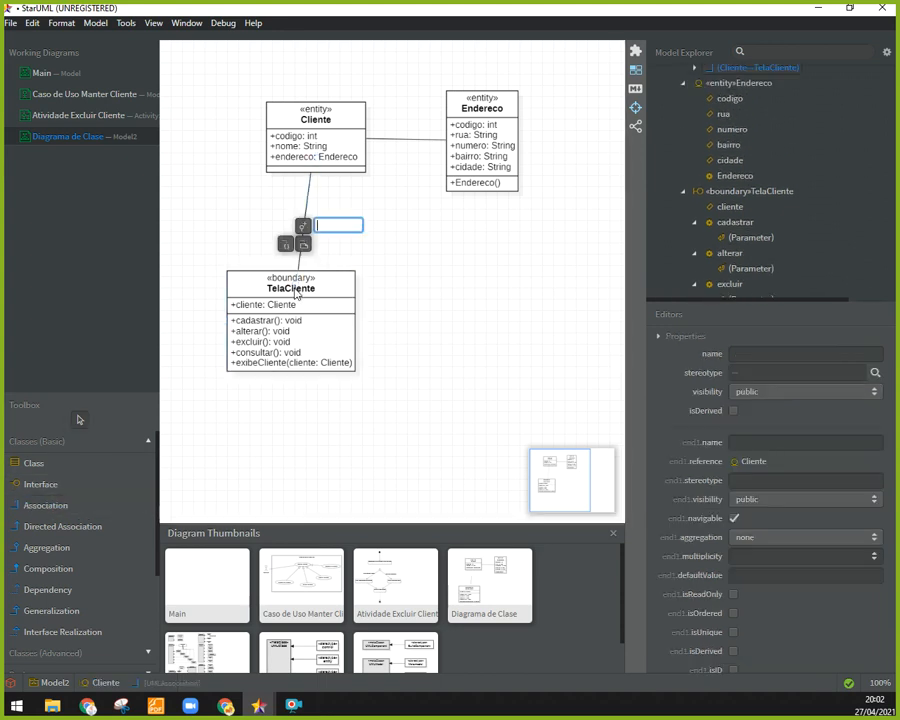
pyautogui.click(251, 309)
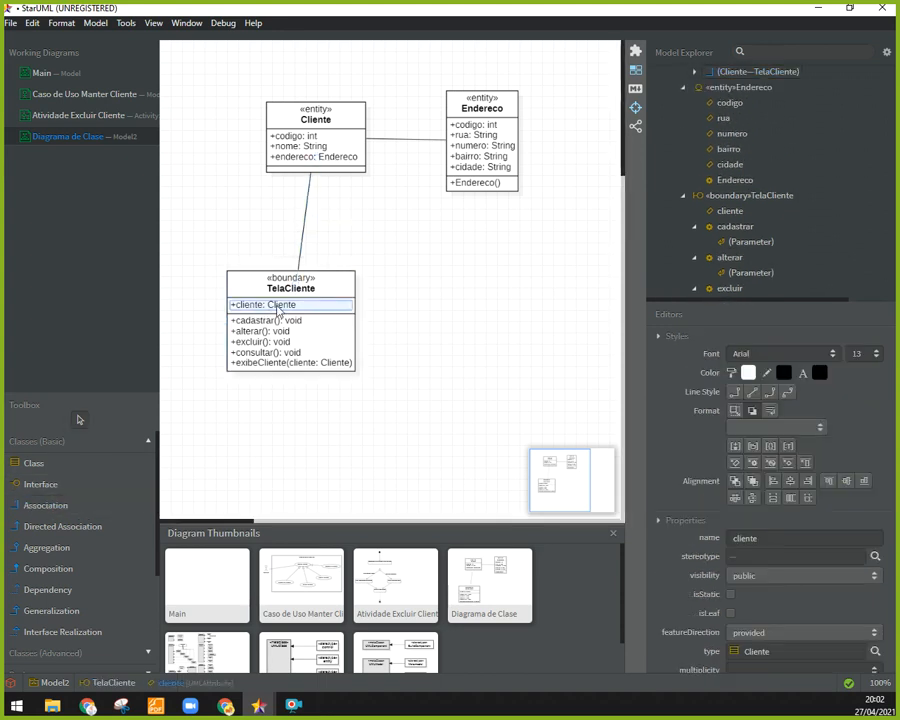
# Rearrange the class diagram: shift Cliente left, align TelaCliente directly beneath it, and raise Endereco slightly
pyautogui.moveTo(340, 292); pyautogui.dragTo(360, 285)
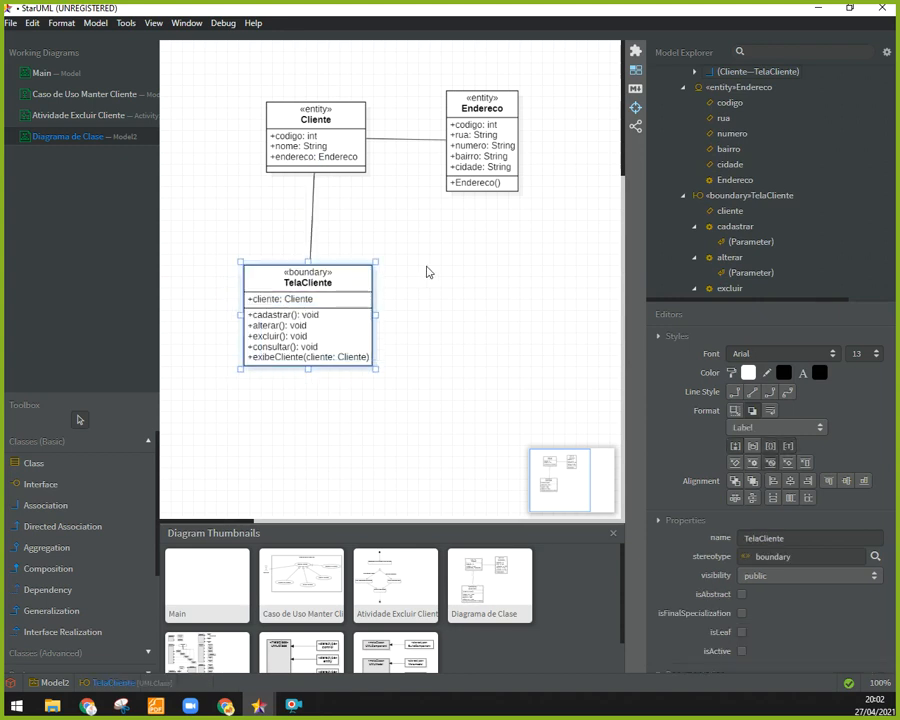
pyautogui.moveTo(350, 120); pyautogui.dragTo(271, 119)
pyautogui.moveTo(300, 283); pyautogui.dragTo(266, 283)
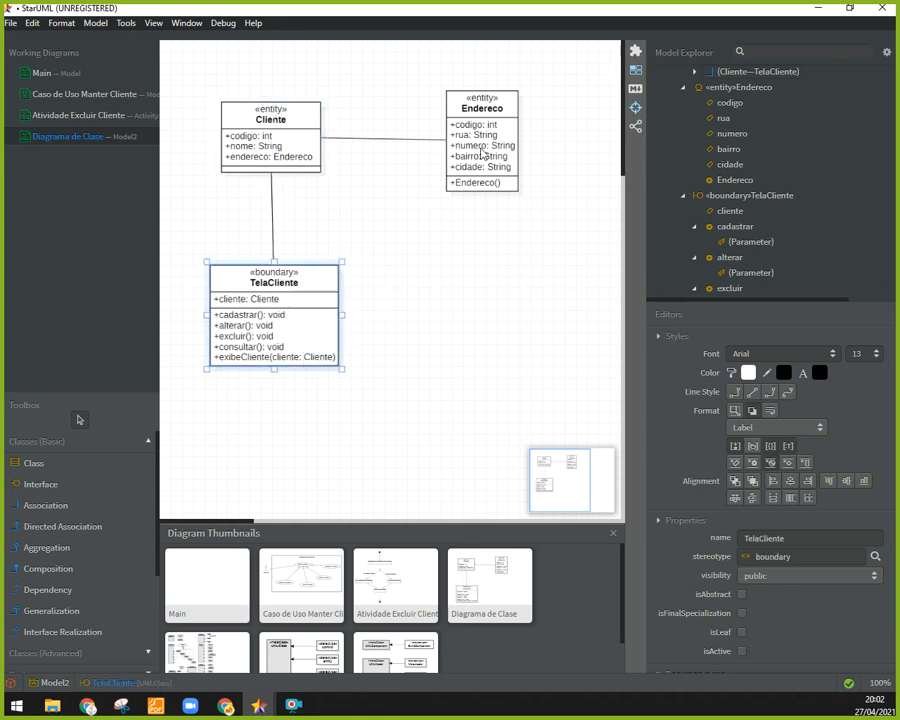
pyautogui.moveTo(508, 107); pyautogui.dragTo(510, 100)
pyautogui.moveTo(287, 283); pyautogui.dragTo(281, 283)
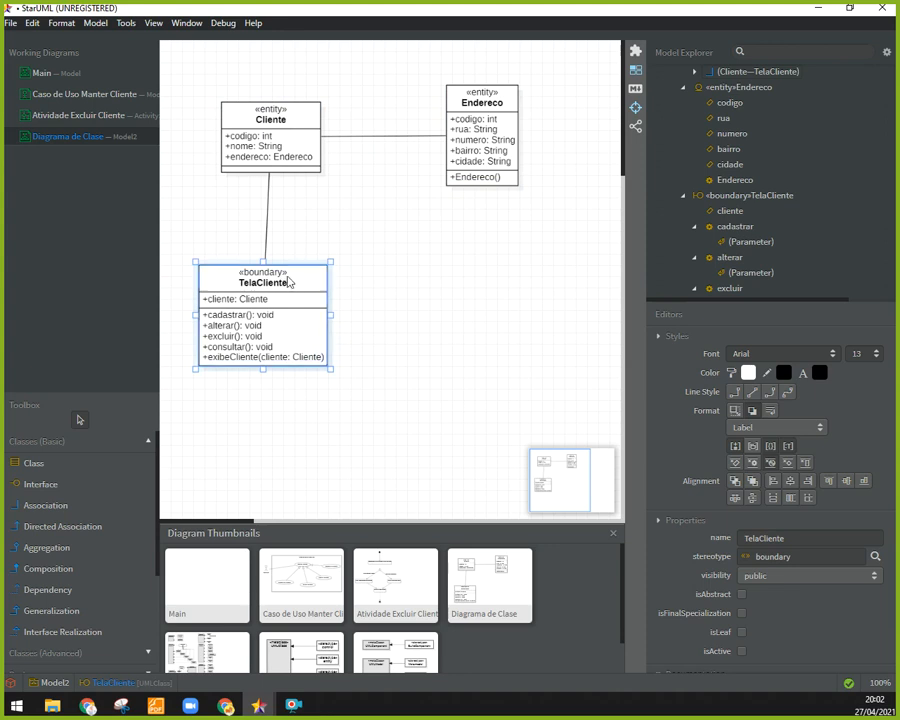
pyautogui.click(322, 462)
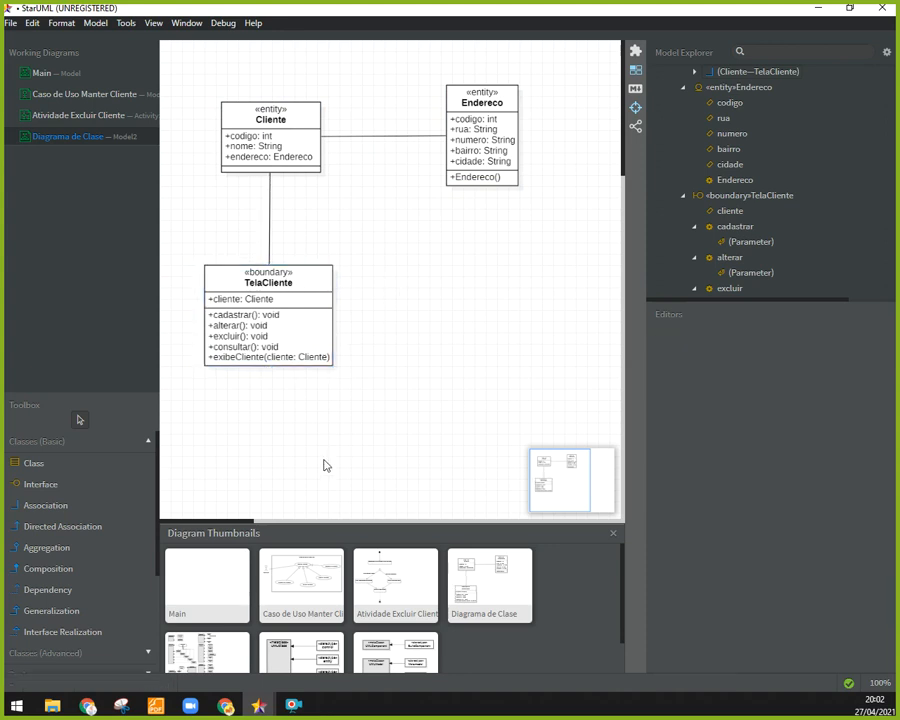
# Add a class named ClienteControle below Endereco, to the right of TelaCliente
pyautogui.click(33, 463)
pyautogui.click(464, 282)
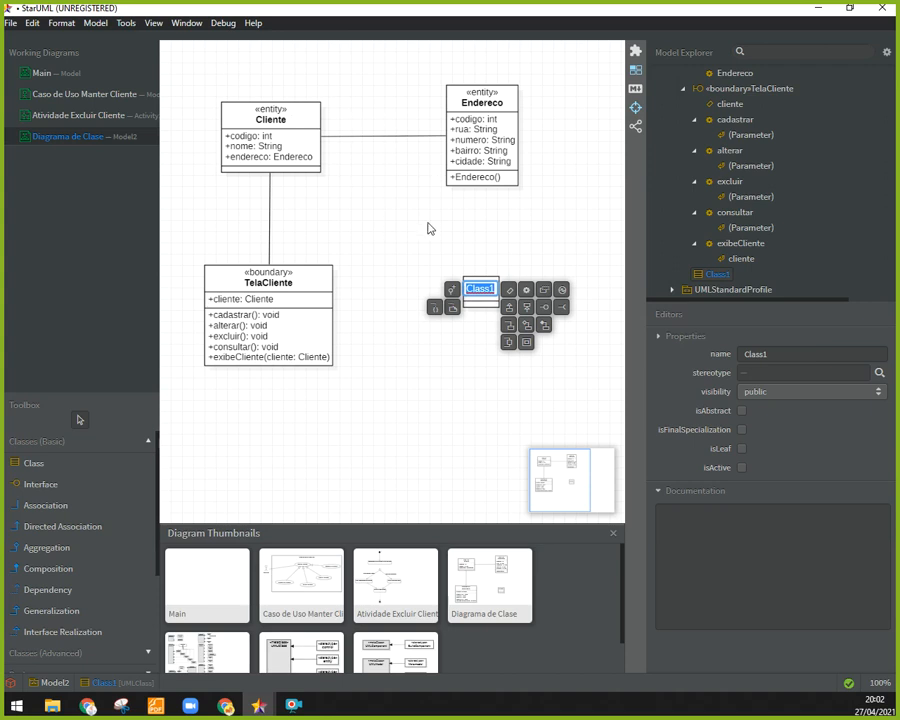
pyautogui.write('ClienteCd')
pyautogui.press('BackSpace')
pyautogui.write('ontrole')
pyautogui.press('Return')
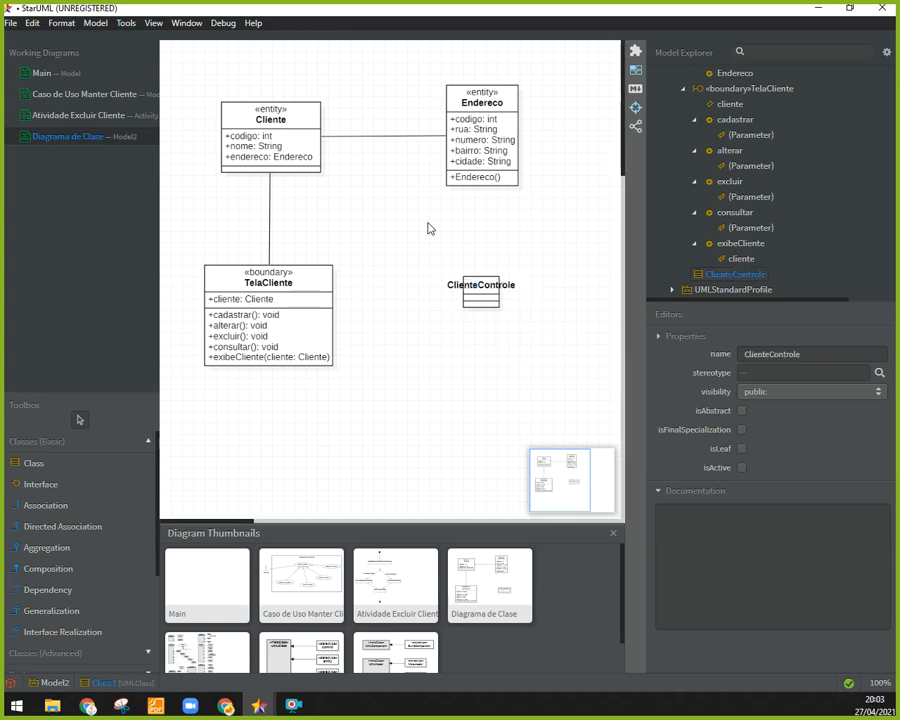
# Shift ClienteControle left and up to about TelaCliente's level, and widen the diagram area
pyautogui.click(506, 298)
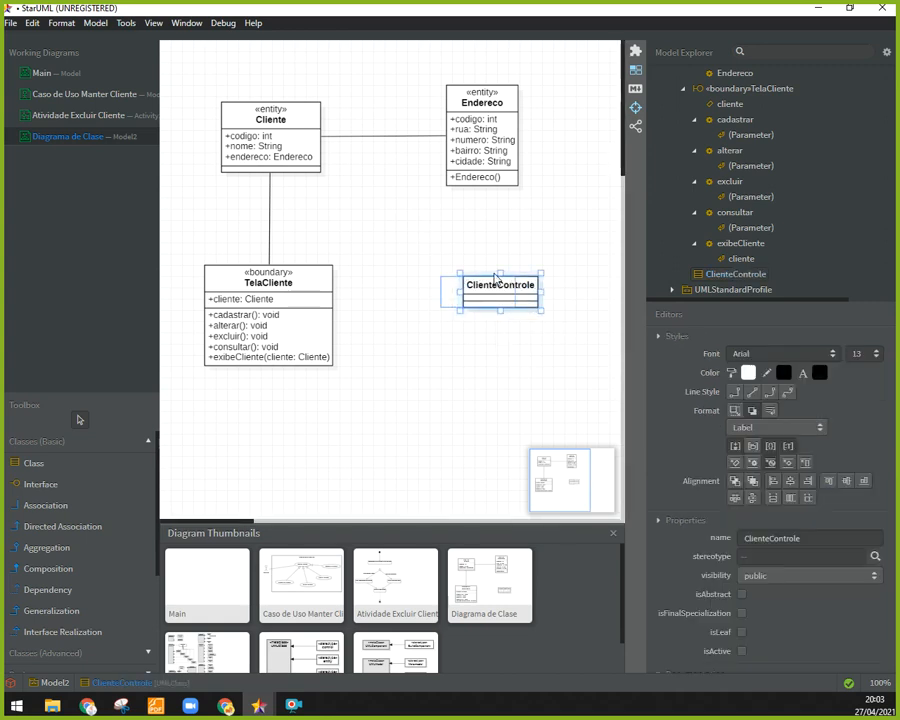
pyautogui.moveTo(493, 276); pyautogui.dragTo(471, 265)
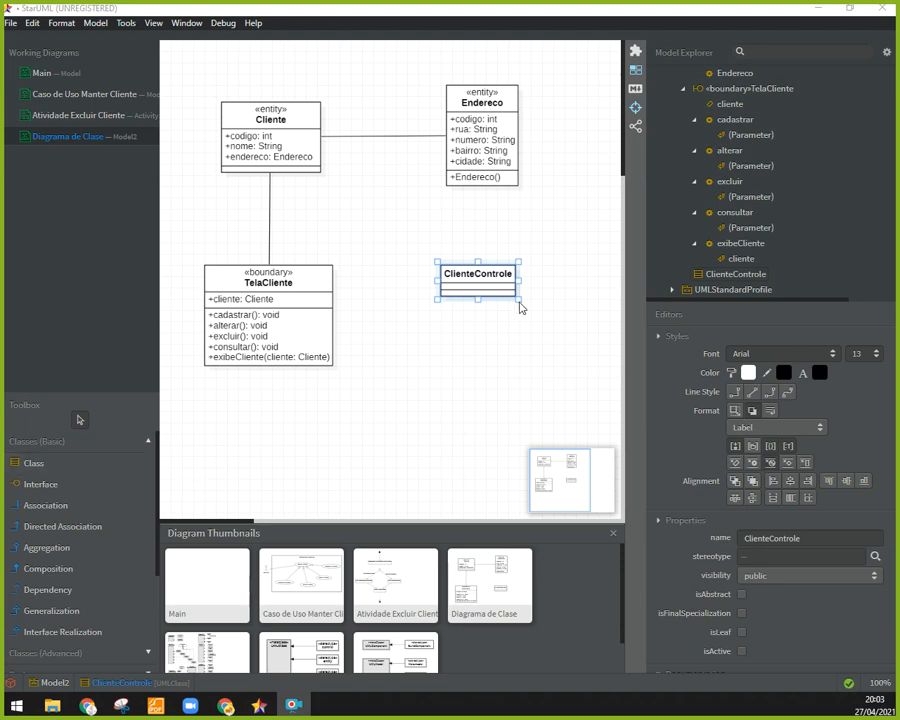
pyautogui.moveTo(510, 285); pyautogui.dragTo(510, 291)
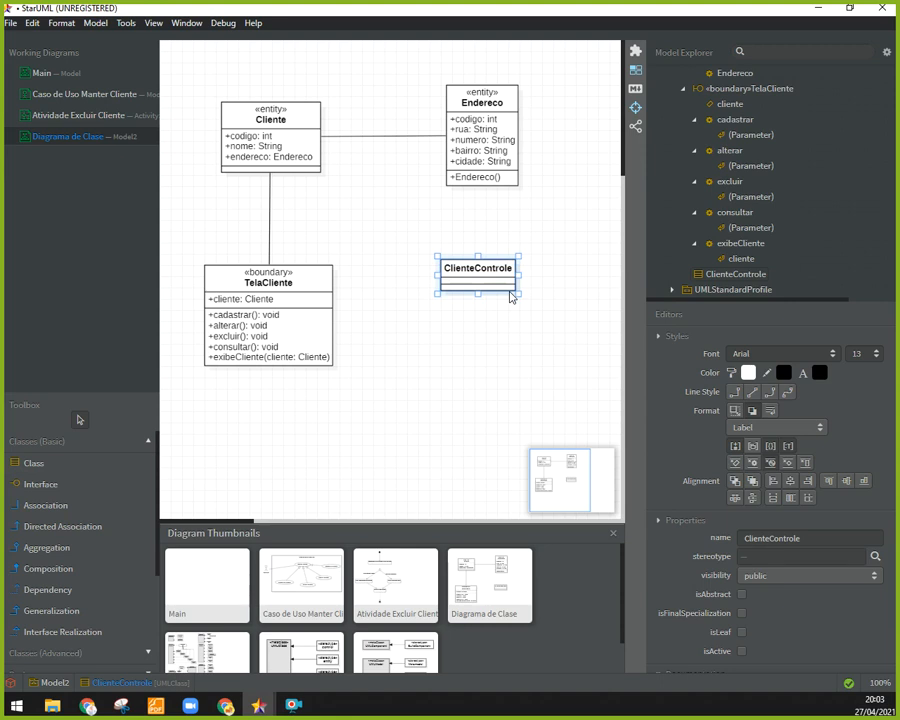
pyautogui.moveTo(501, 283); pyautogui.dragTo(490, 285)
pyautogui.moveTo(645, 290); pyautogui.dragTo(762, 290)
# Add an operation named cadastrar to the ClienteControle class
pyautogui.doubleClick(488, 268)
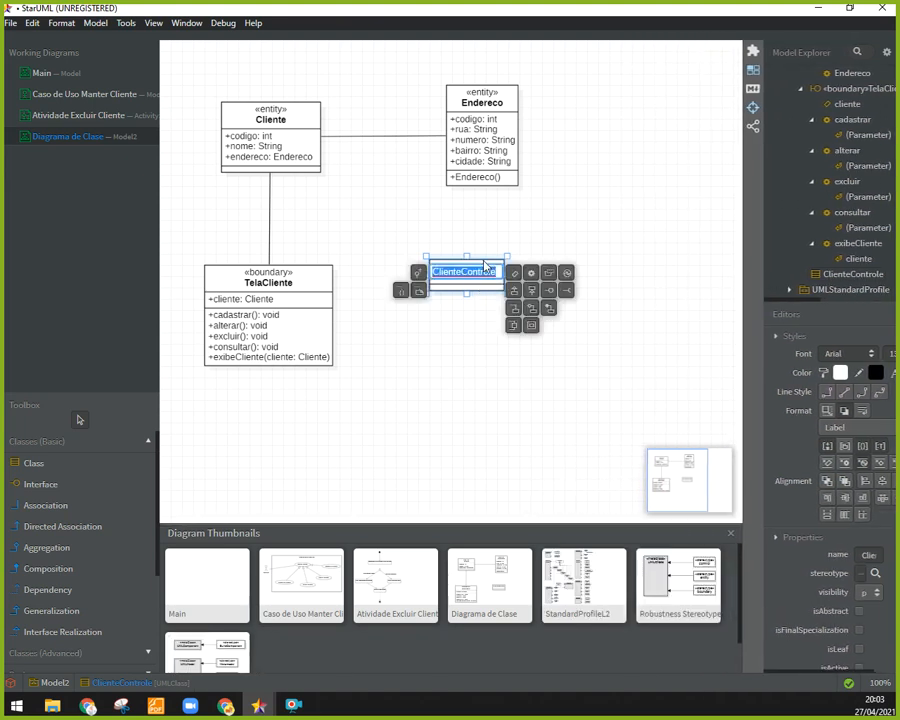
pyautogui.click(528, 288)
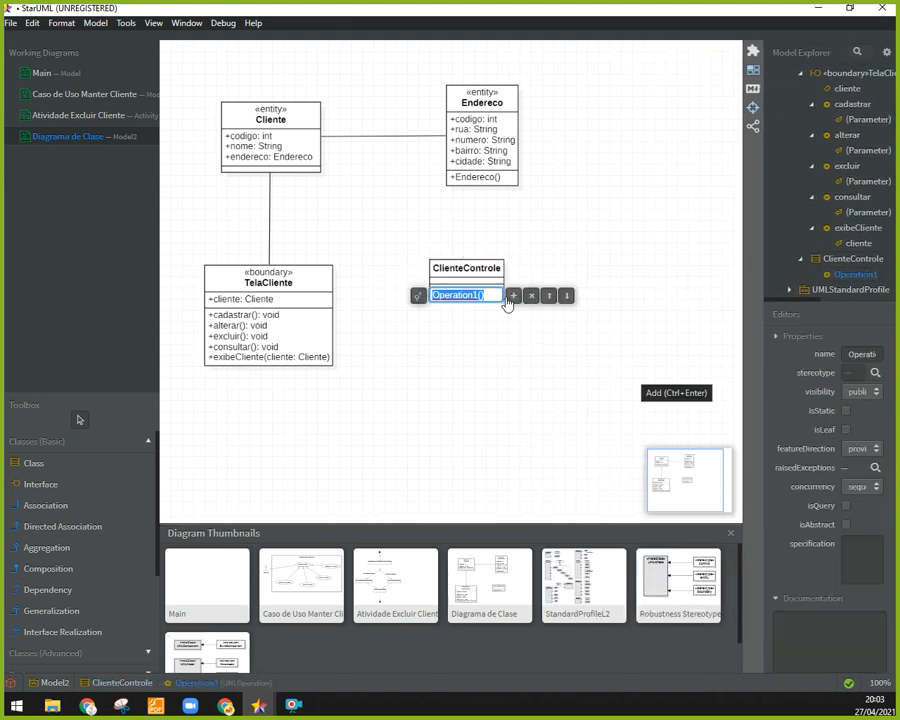
pyautogui.write('cadastrar')
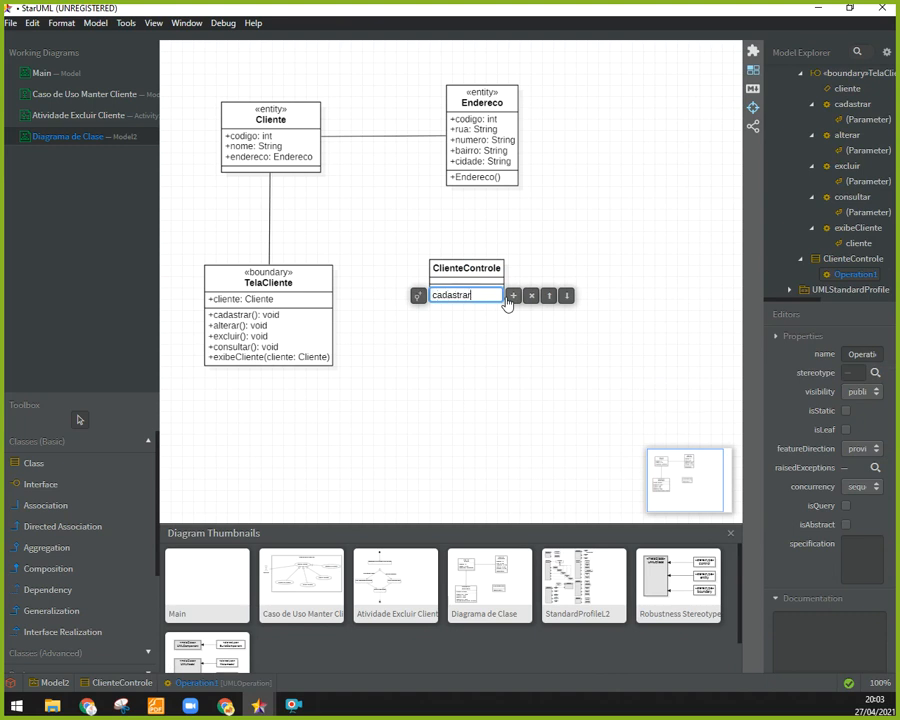
pyautogui.press('Return')
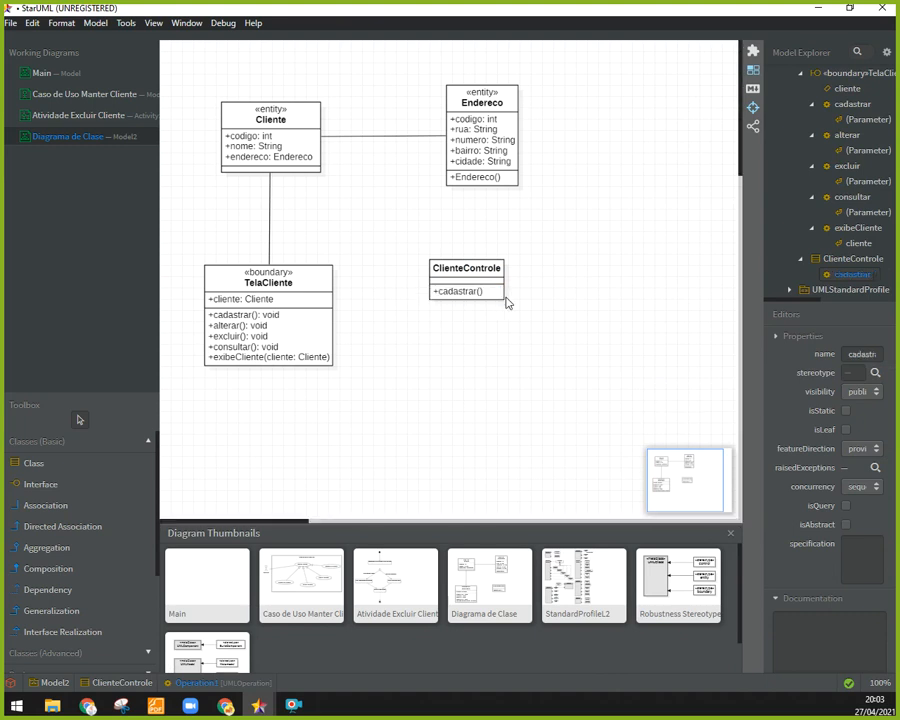
# Give ClienteControle's cadastrar operation a parameter cliente of type Cliente, and shift the class slightly left and up
pyautogui.doubleClick(479, 294)
pyautogui.click(472, 296)
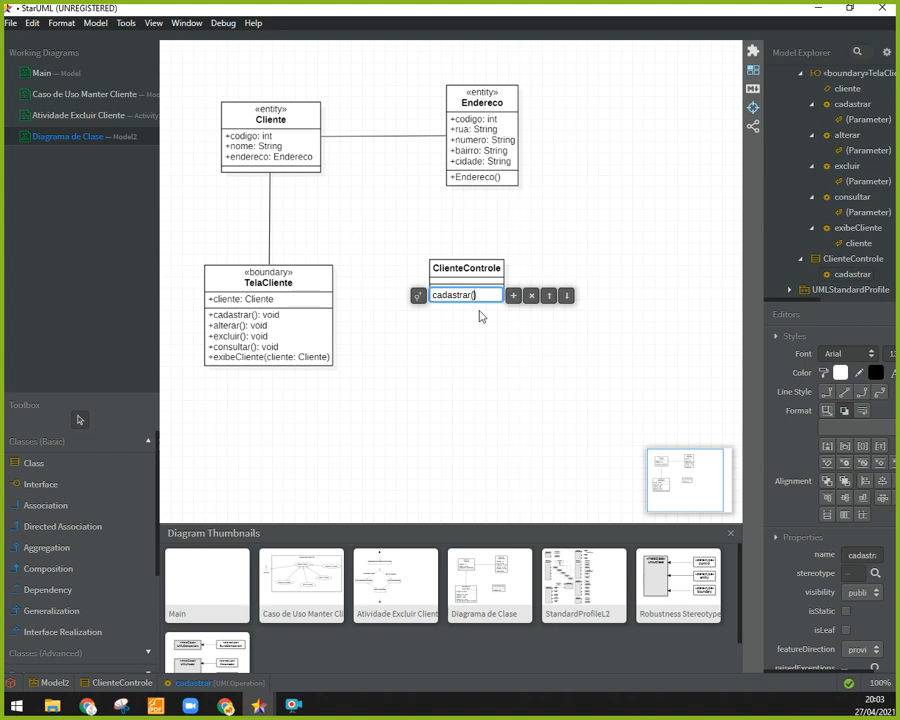
pyautogui.write('cliente: Cliente)')
pyautogui.press('Return')
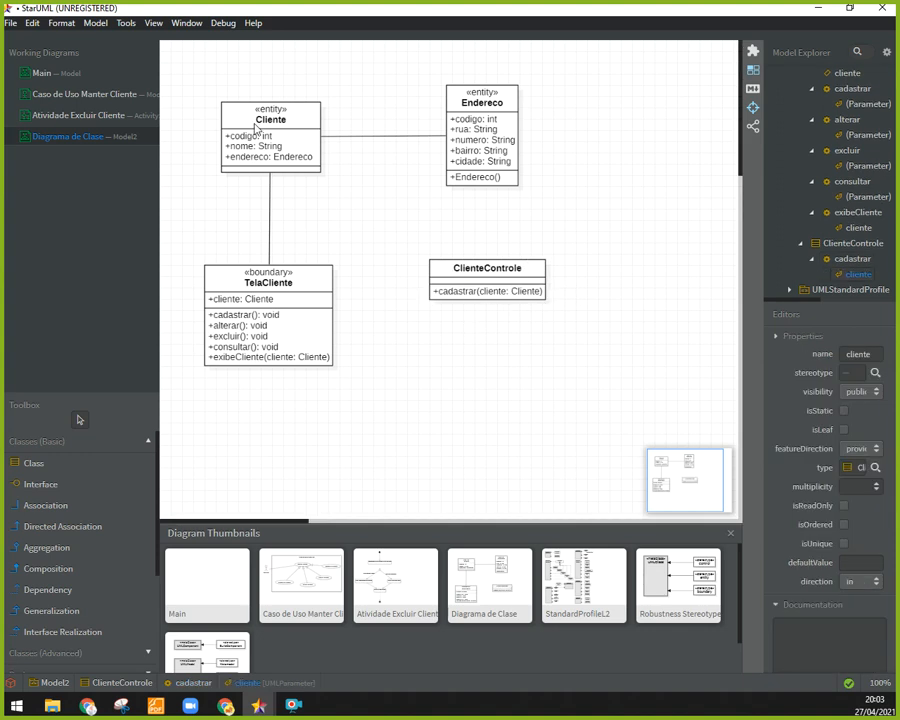
pyautogui.moveTo(498, 275); pyautogui.dragTo(481, 276)
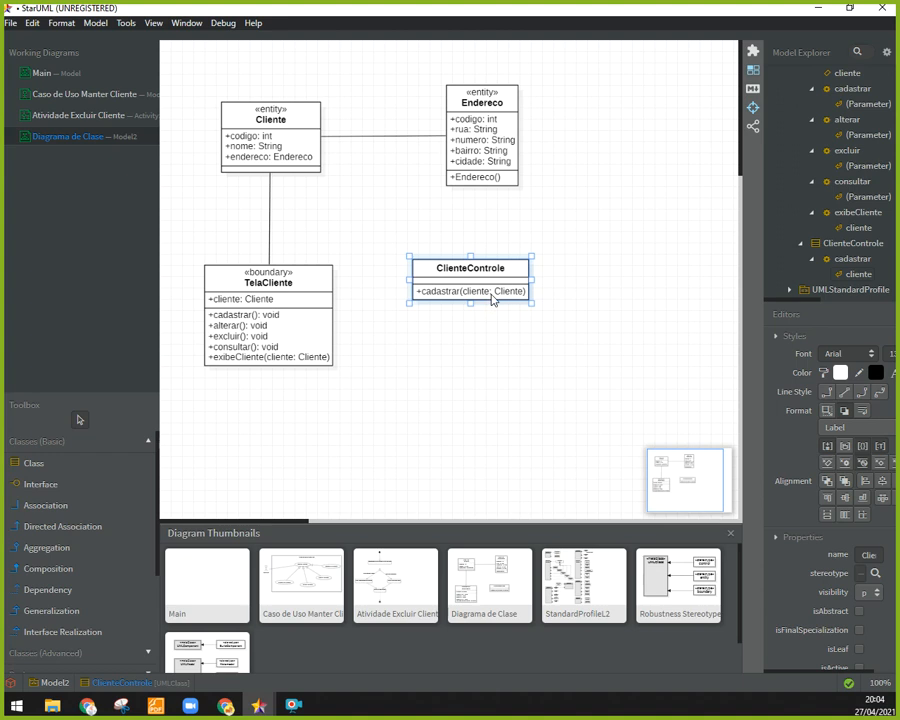
pyautogui.moveTo(503, 261); pyautogui.dragTo(501, 264)
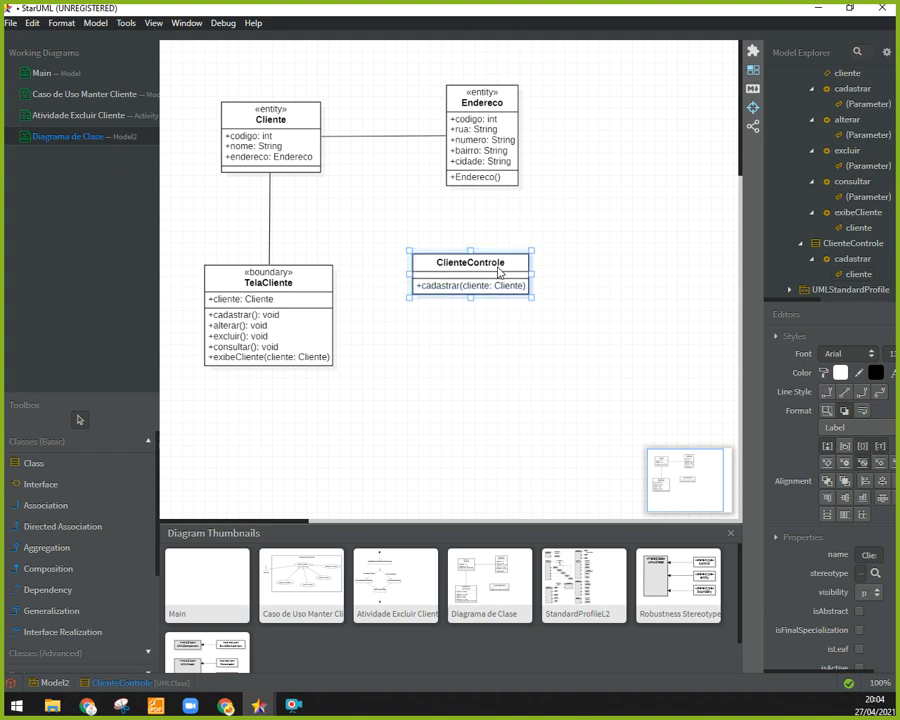